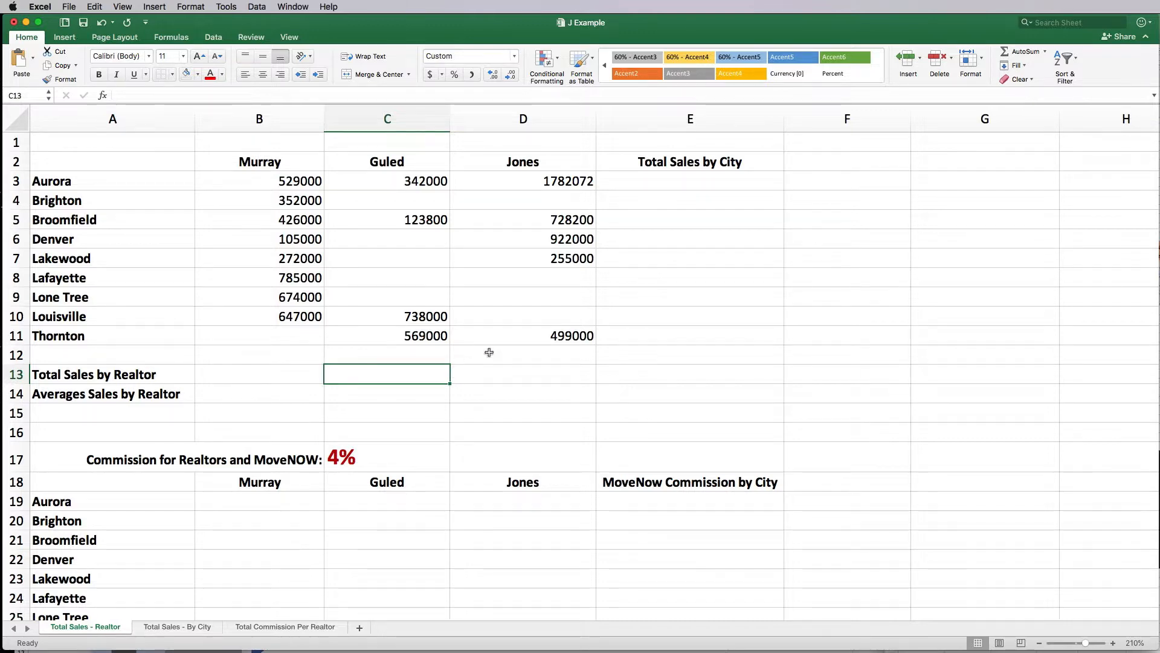
# Step: Review the sheet's headings, Murray's empty total cells and the city names in column A
pyautogui.click(650, 164)
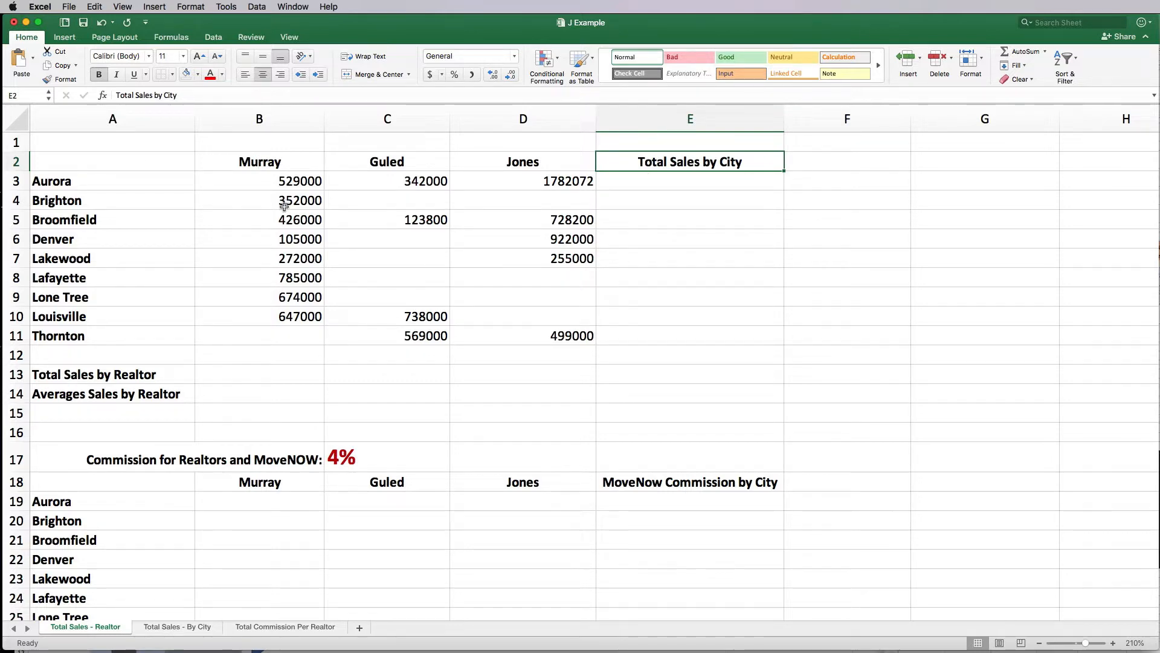
pyautogui.click(95, 379)
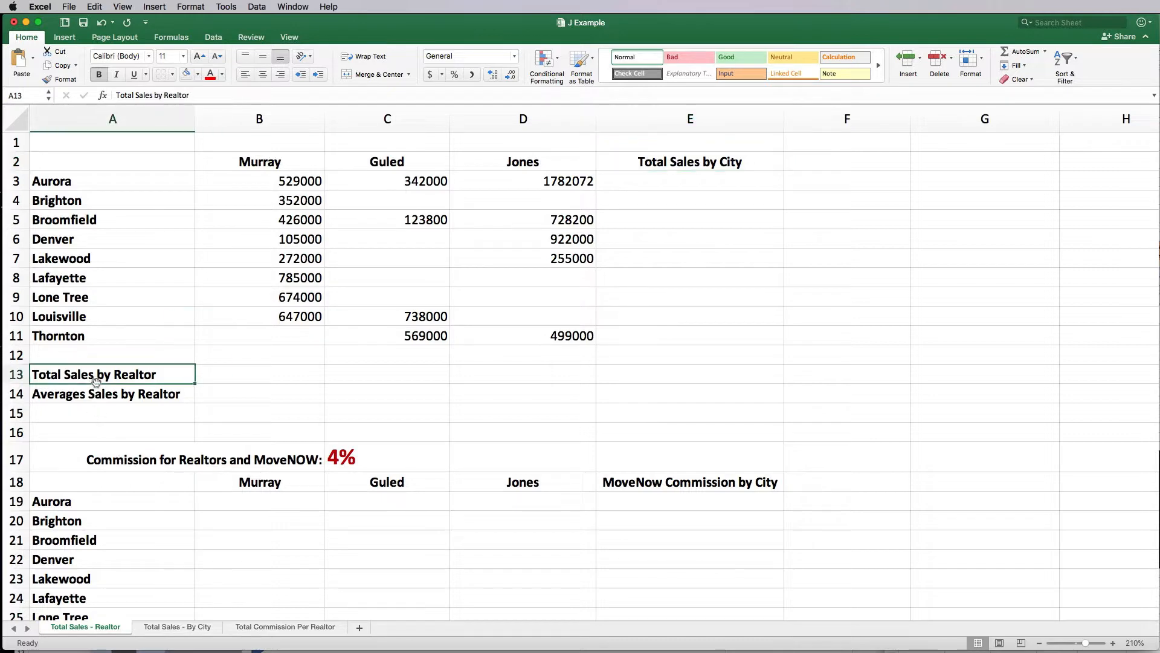
pyautogui.click(237, 376)
pyautogui.click(240, 397)
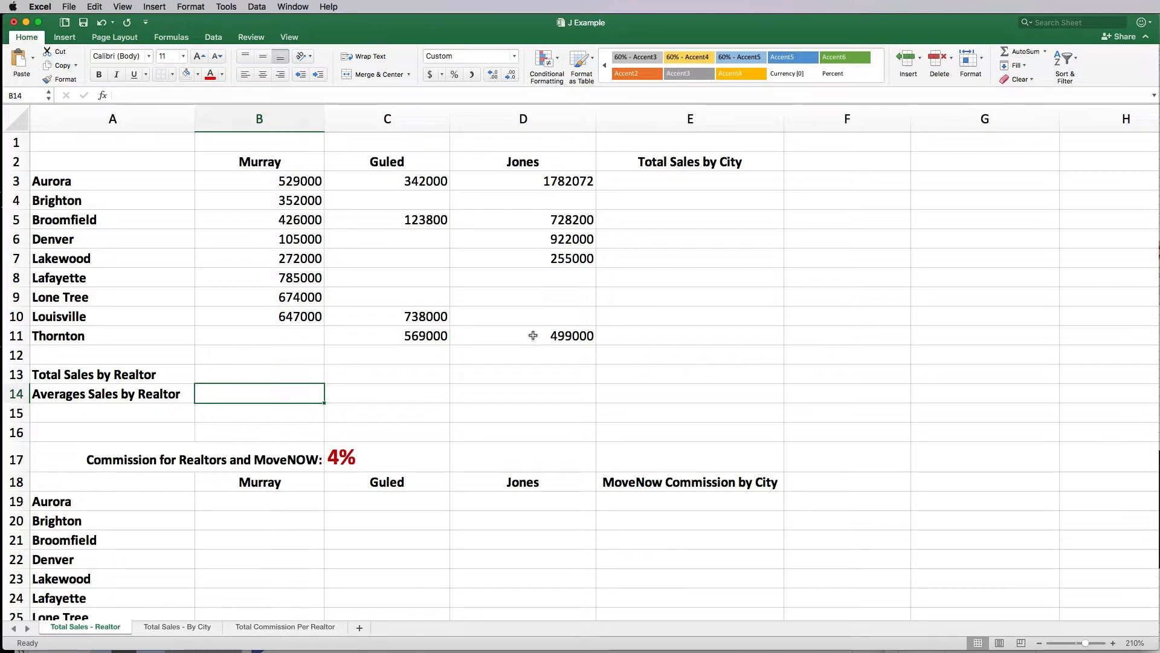
pyautogui.scroll(-5, 421, 316)
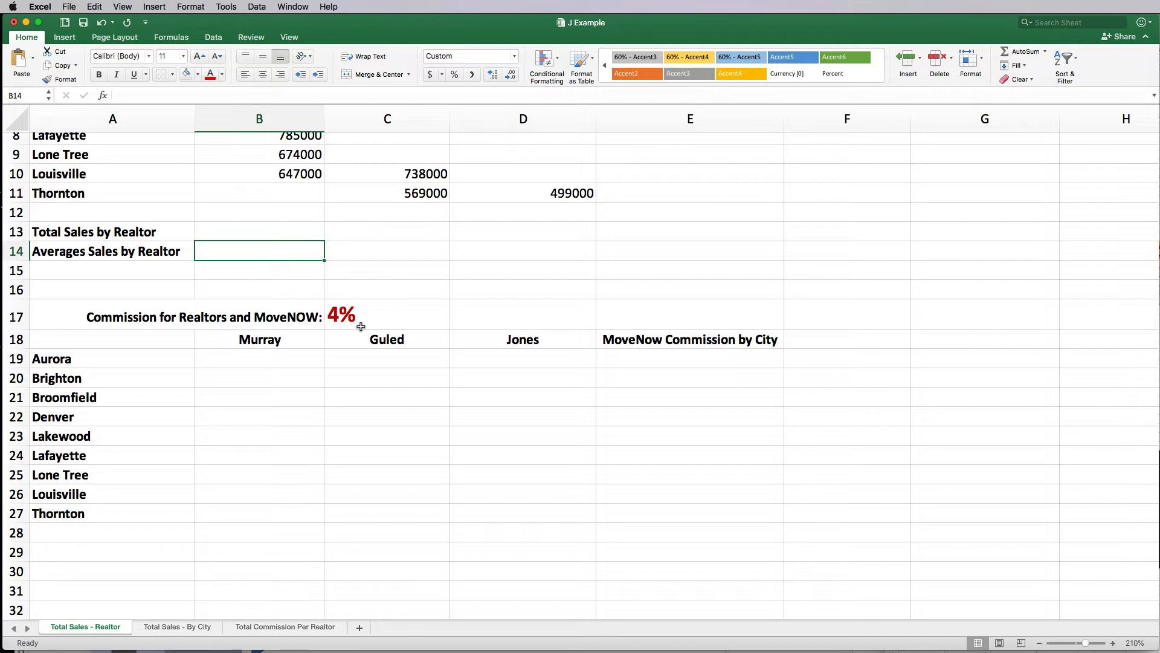
pyautogui.scroll(4, 361, 327)
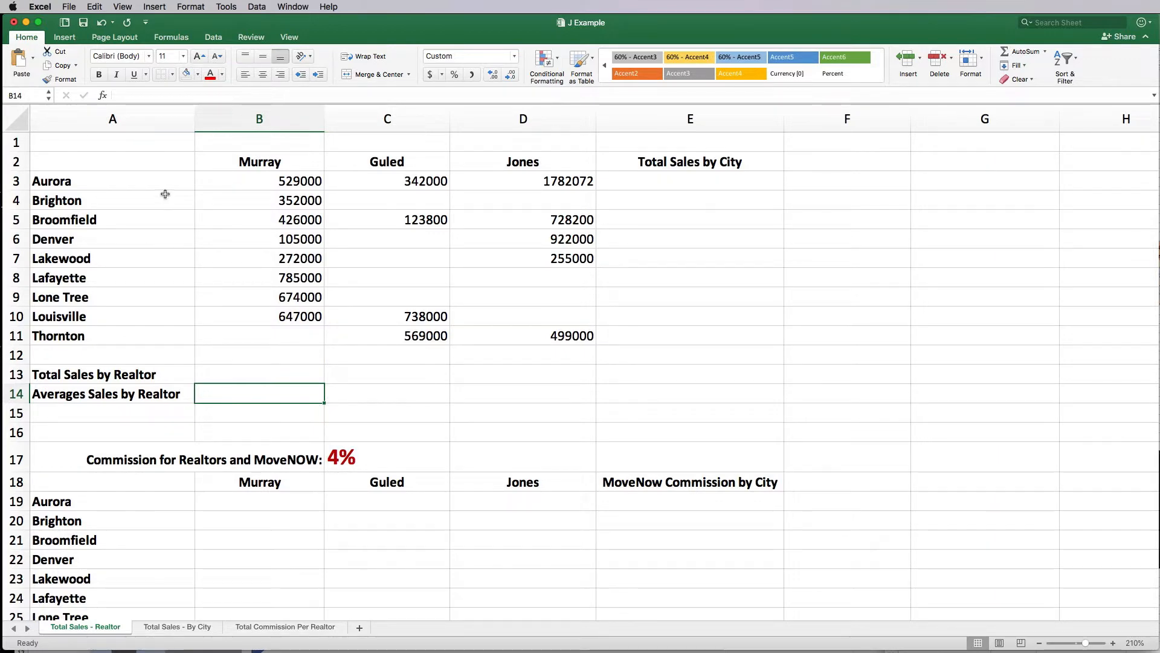
pyautogui.moveTo(151, 181); pyautogui.dragTo(175, 374)
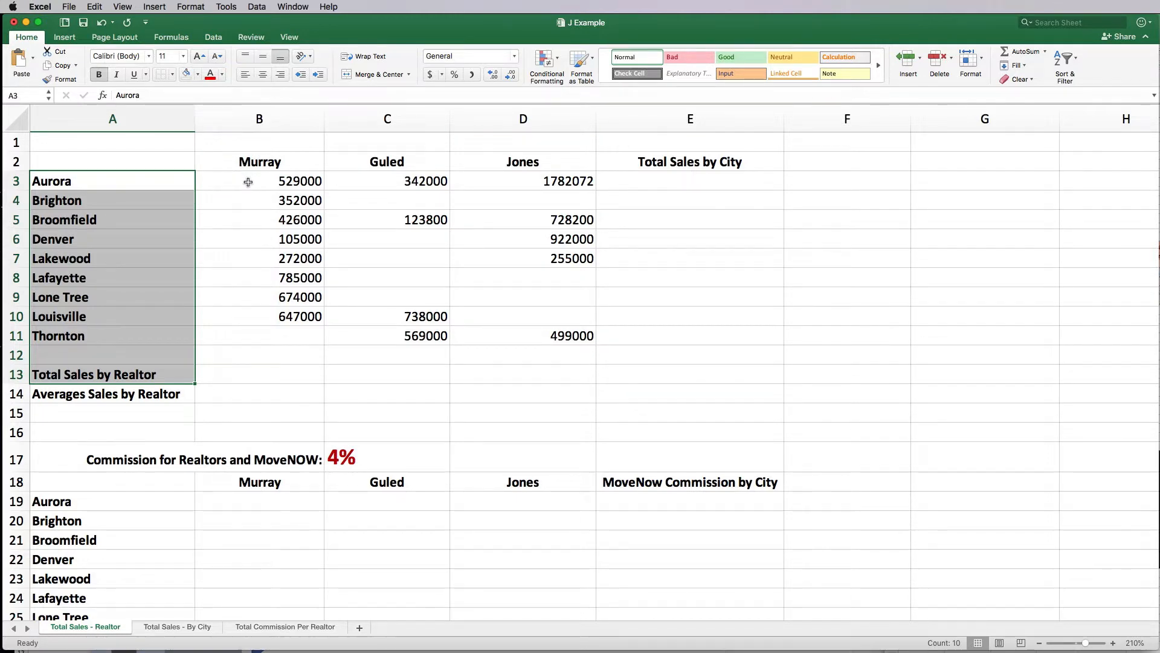
# Step: Format the sales figures B3:E14 as Accounting with no decimal places
pyautogui.moveTo(248, 182); pyautogui.dragTo(709, 394)
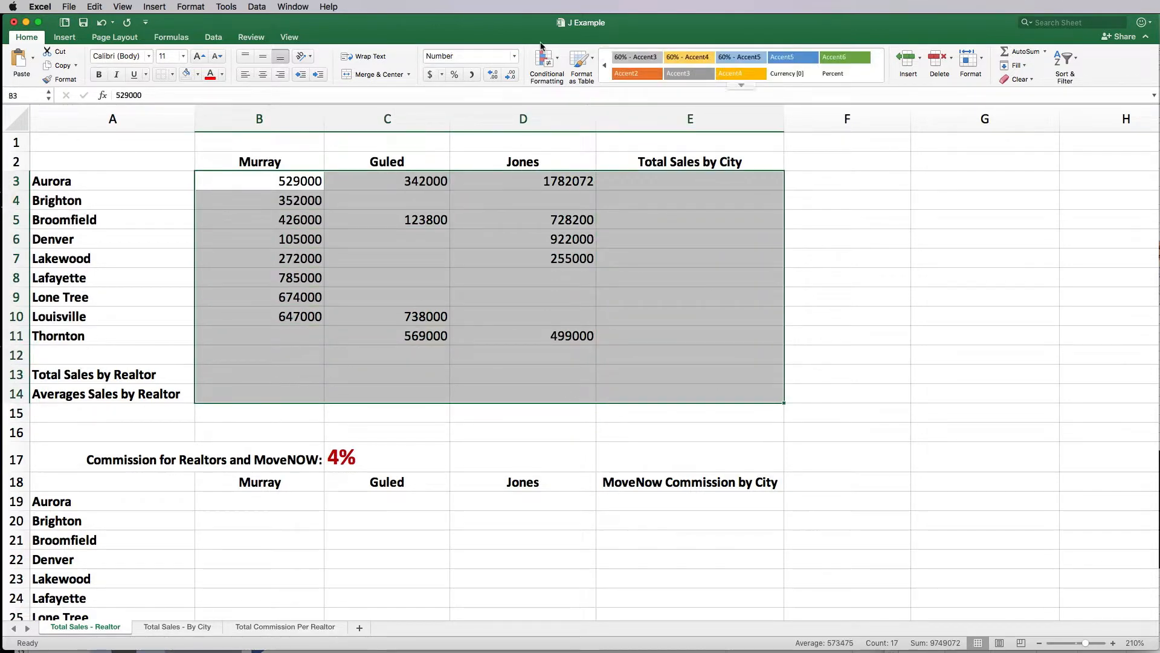
pyautogui.click(433, 77)
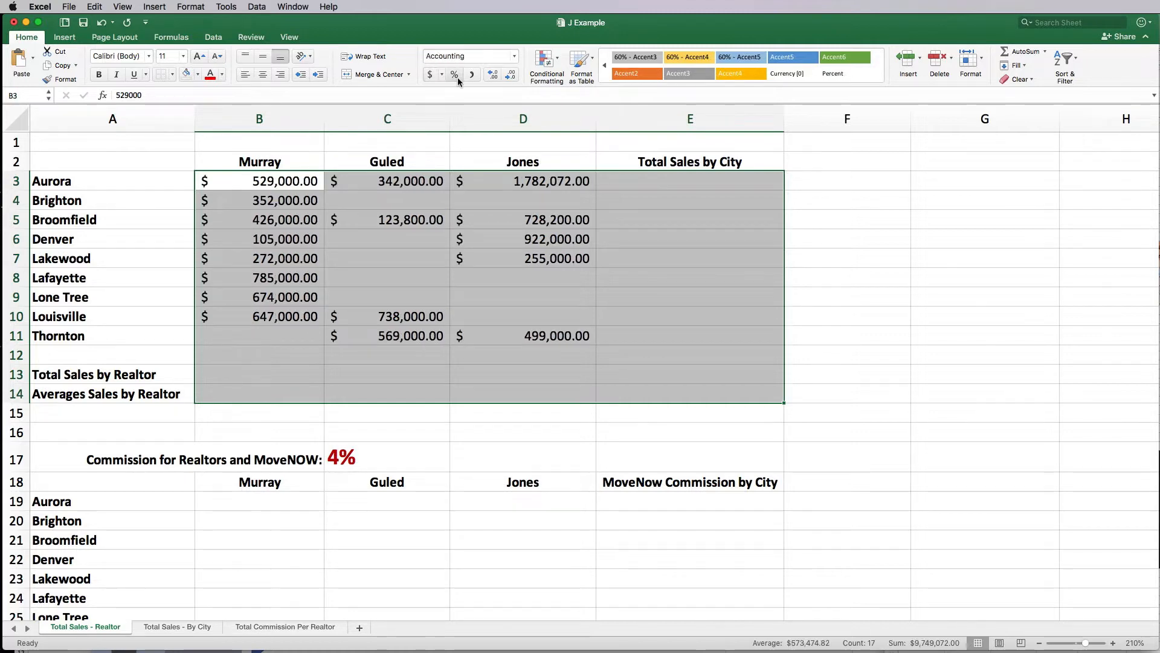
pyautogui.click(510, 75)
pyautogui.click(510, 75)
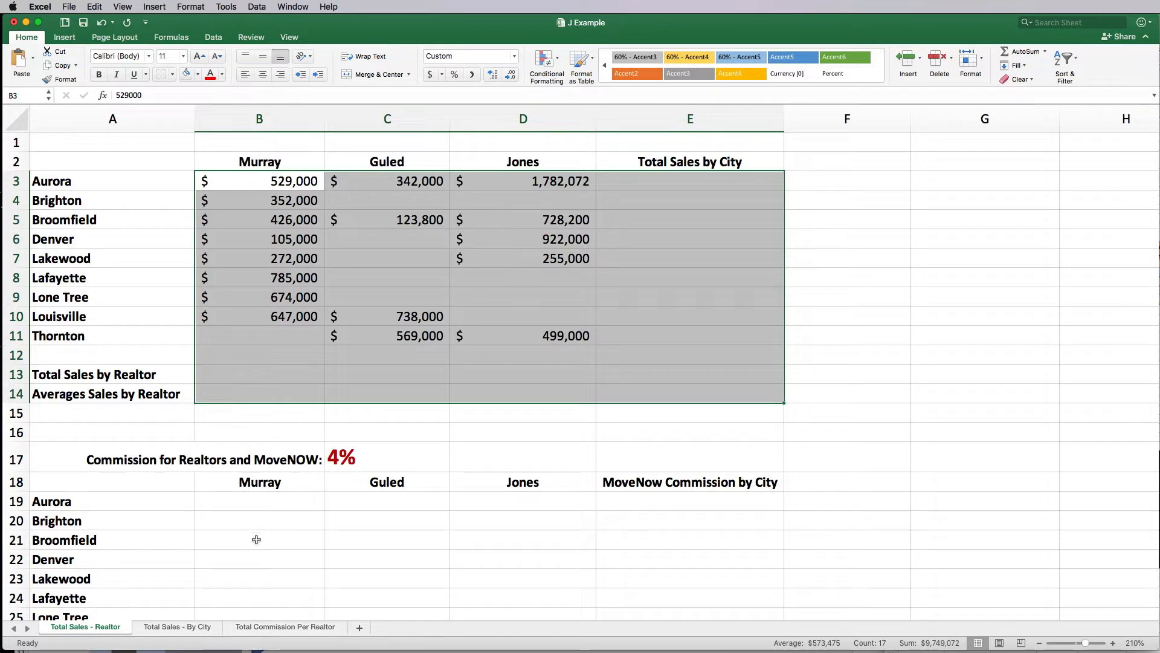
# Step: Apply Accounting format to commission cells B19:E29, test it with 500 in B19, then clear it
pyautogui.scroll(-3, 256, 539)
pyautogui.moveTo(270, 381); pyautogui.dragTo(714, 570)
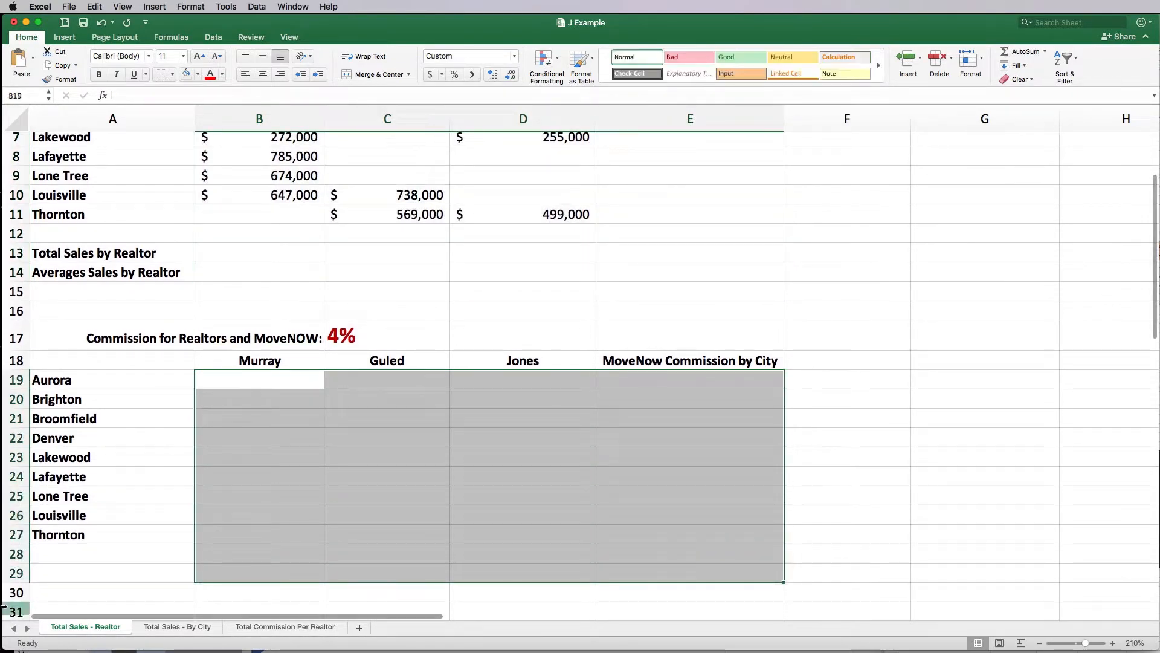
pyautogui.click(434, 78)
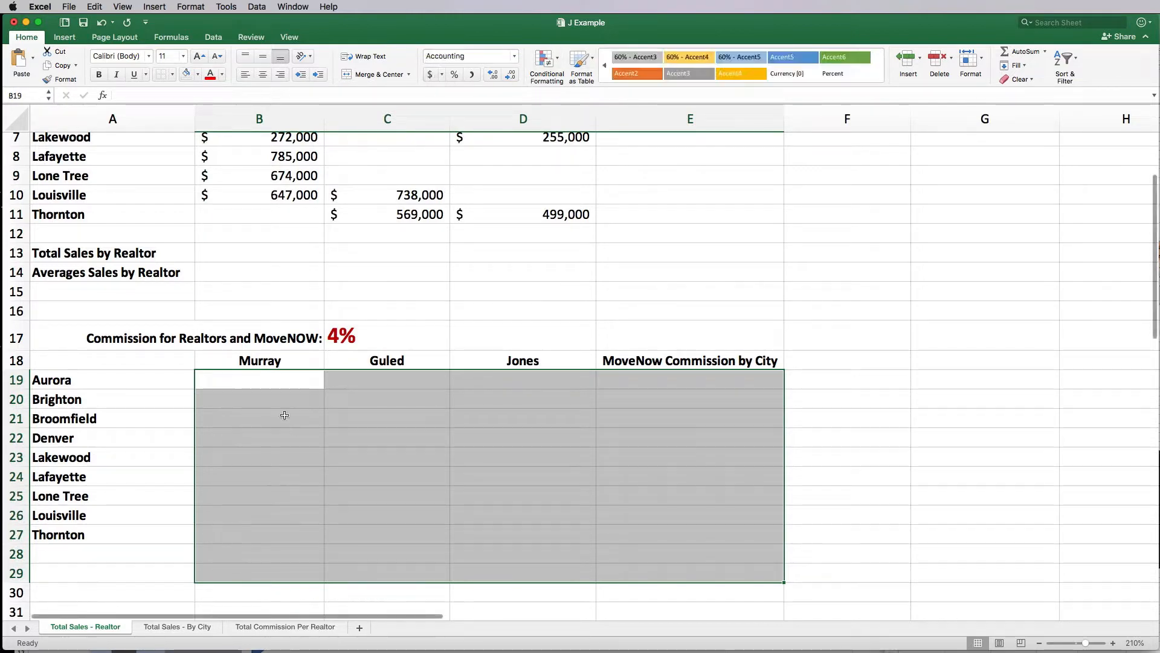
pyautogui.click(281, 380)
pyautogui.write('500')
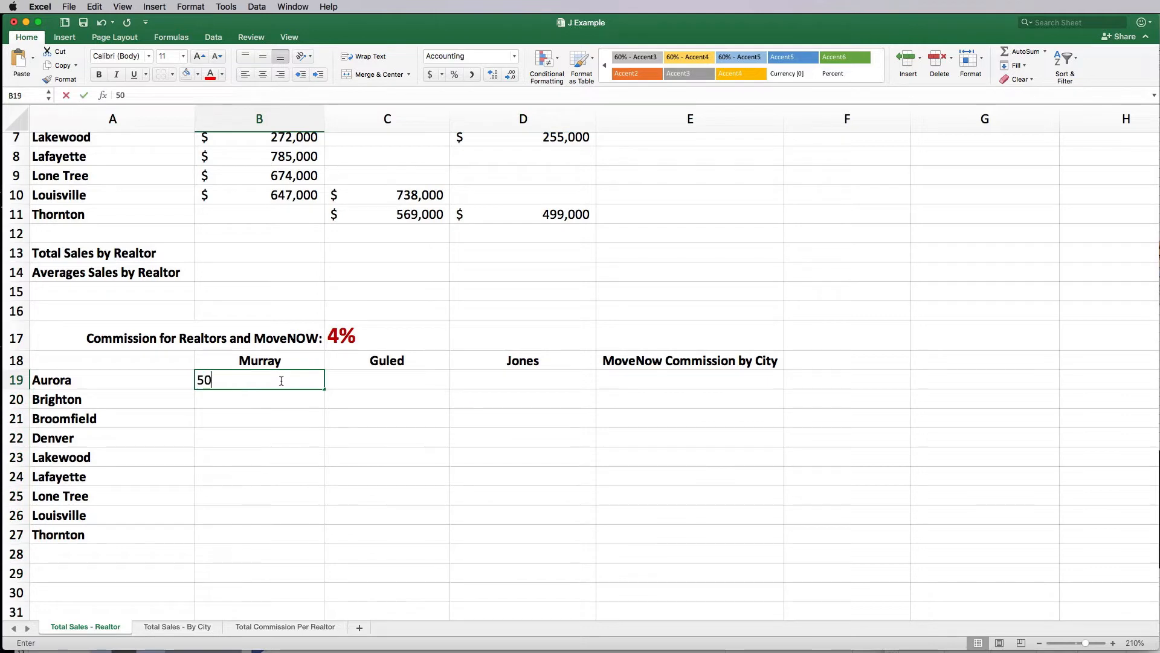
pyautogui.press('Return')
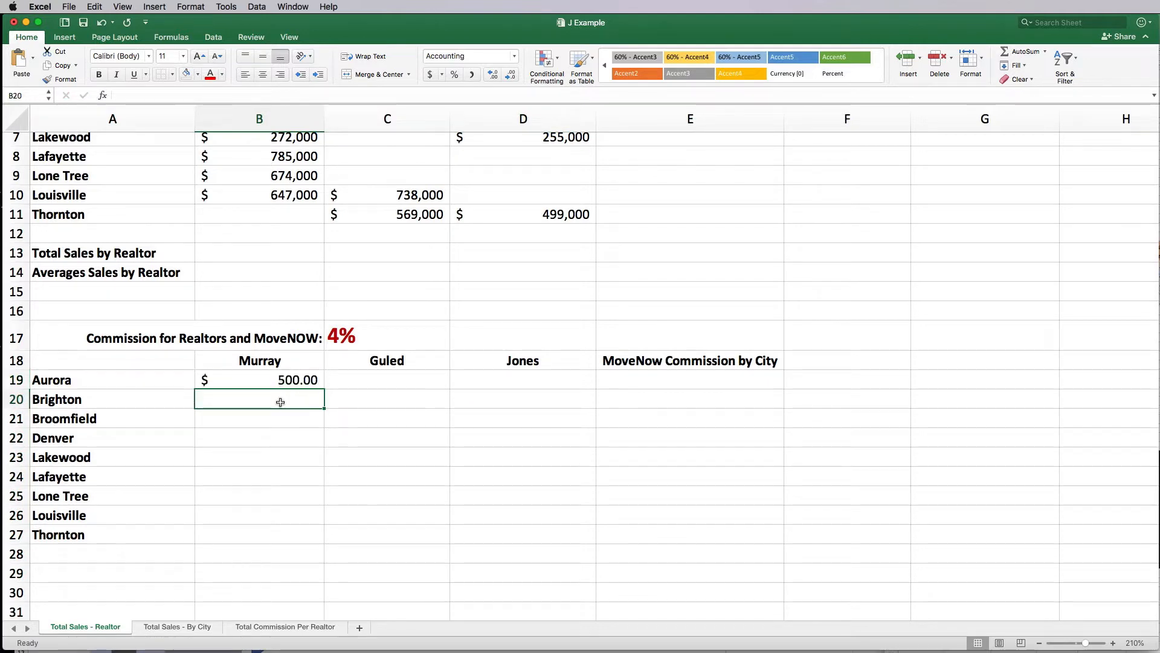
pyautogui.click(277, 381)
pyautogui.press('Delete')
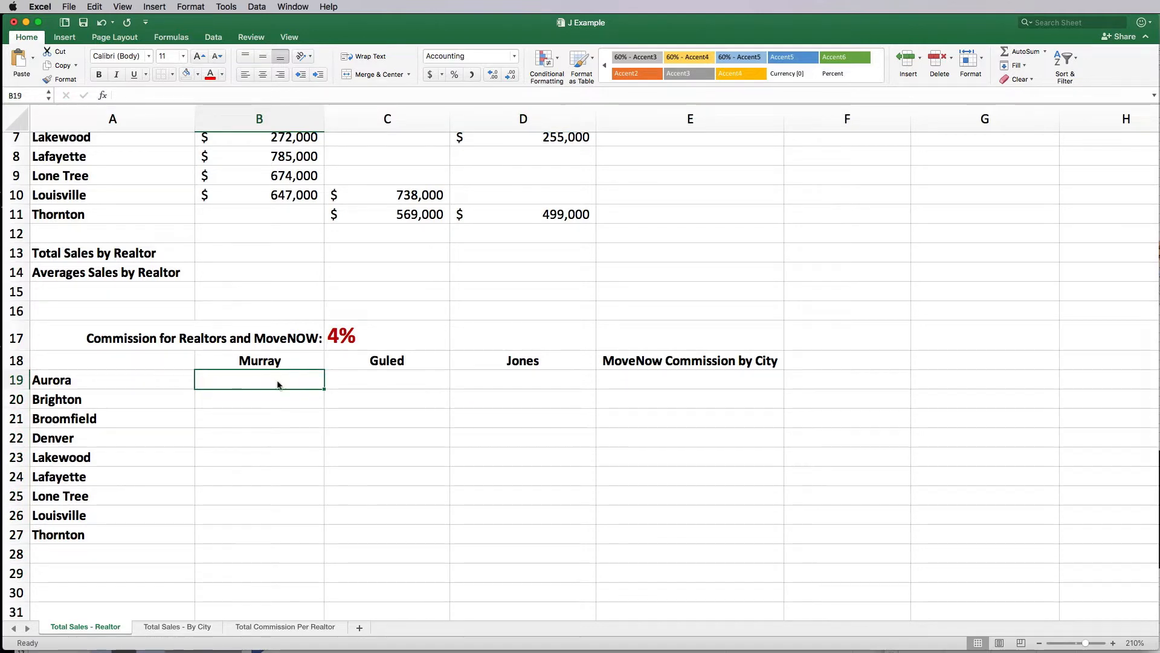
pyautogui.scroll(6, 272, 379)
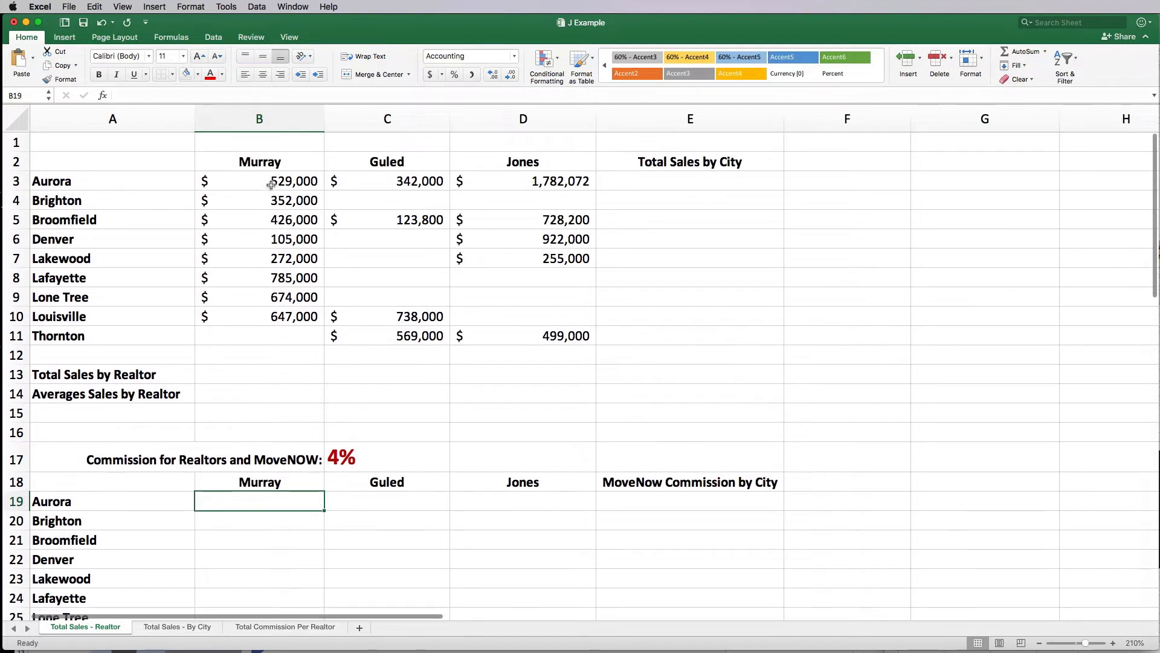
# Step: Fill columns B, C and D (Murray, Guled, Jones) with progressively darker blue-grey shades
pyautogui.moveTo(270, 183); pyautogui.dragTo(272, 333)
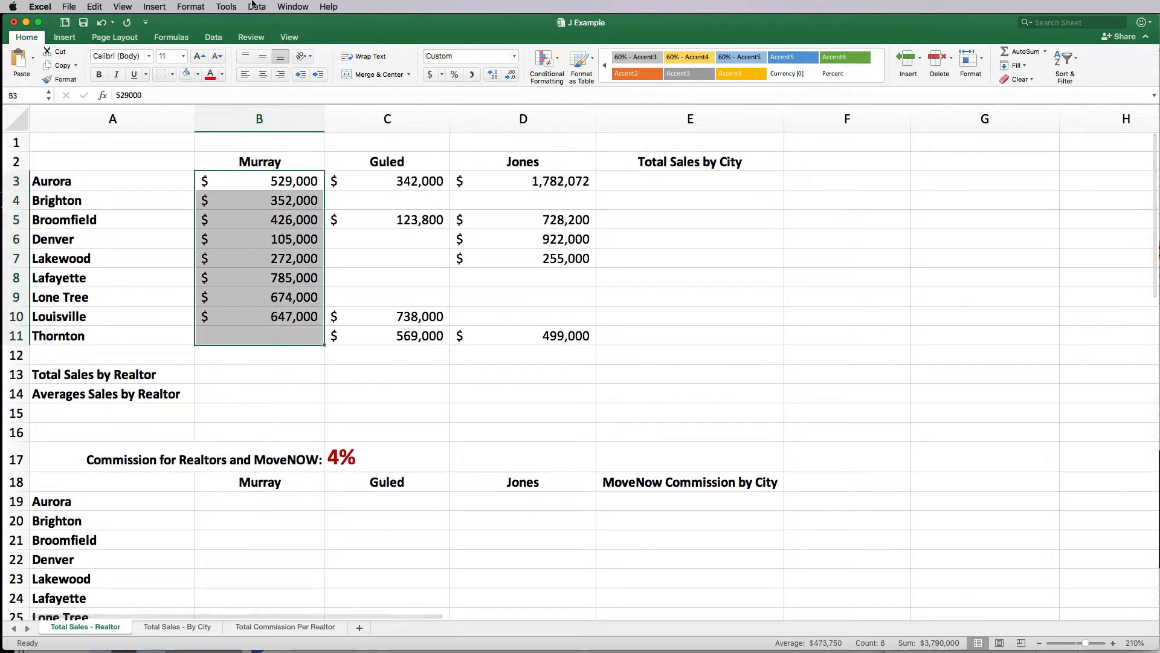
pyautogui.click(197, 75)
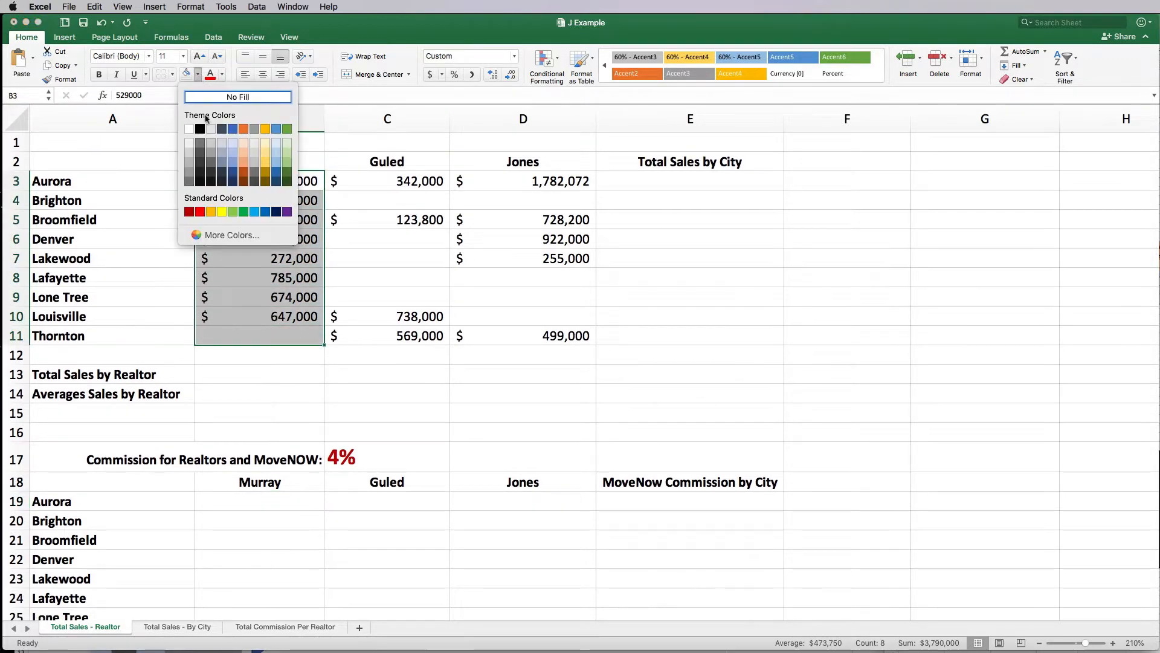
pyautogui.click(222, 146)
pyautogui.moveTo(389, 181); pyautogui.dragTo(389, 336)
pyautogui.click(198, 74)
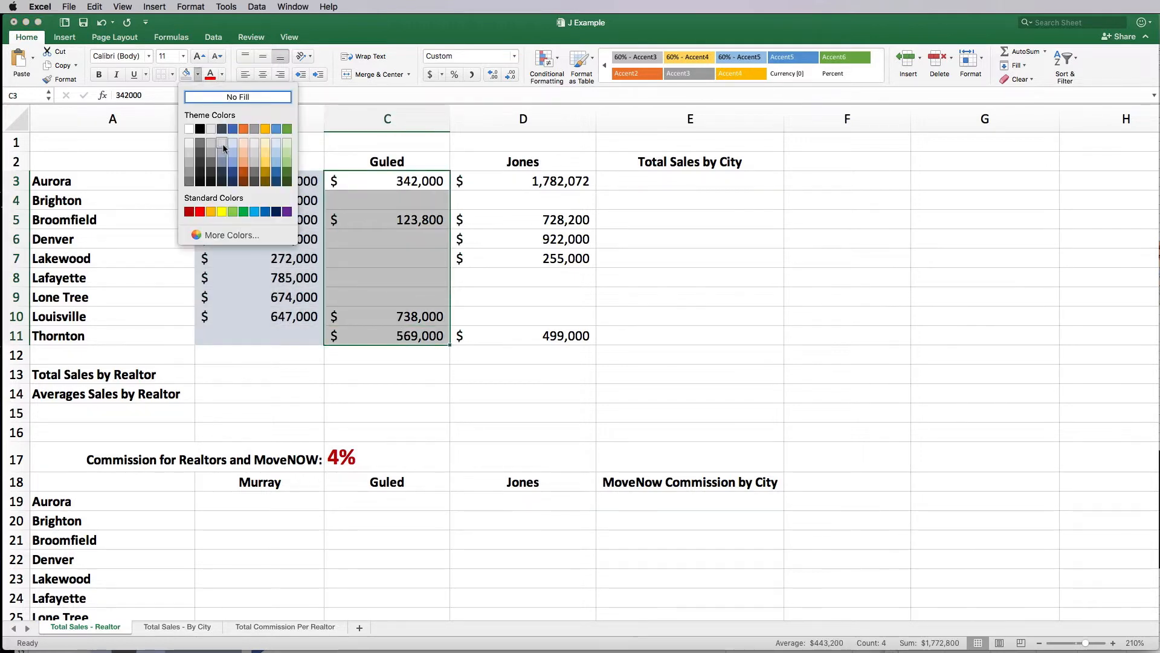
pyautogui.click(223, 154)
pyautogui.moveTo(495, 181); pyautogui.dragTo(517, 336)
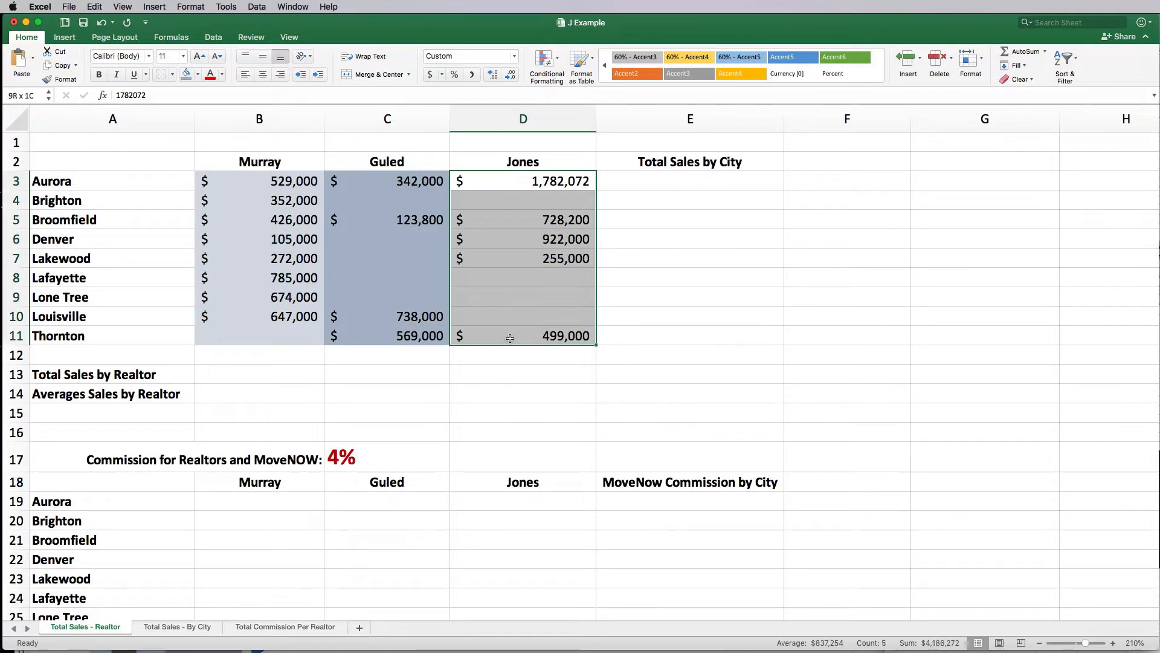
pyautogui.click(198, 75)
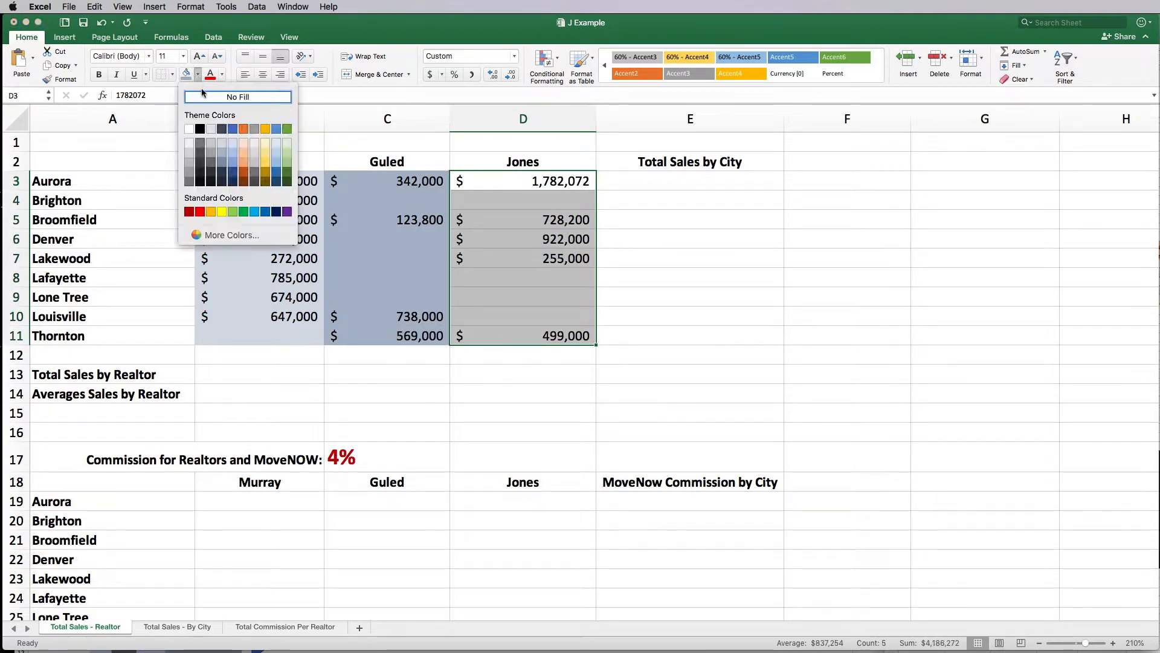
pyautogui.click(223, 163)
pyautogui.click(510, 160)
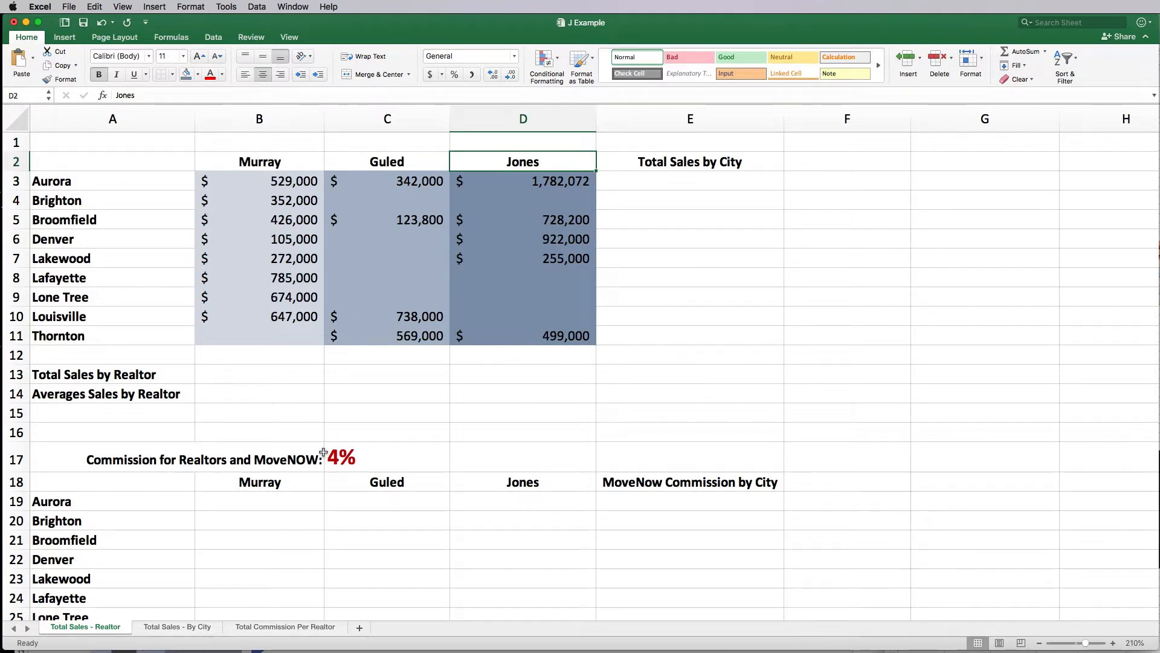
# Step: Insert a new row 1, merge and centre A1:E1, and raise its font size to 18
pyautogui.rightClick(24, 143)
pyautogui.click(59, 204)
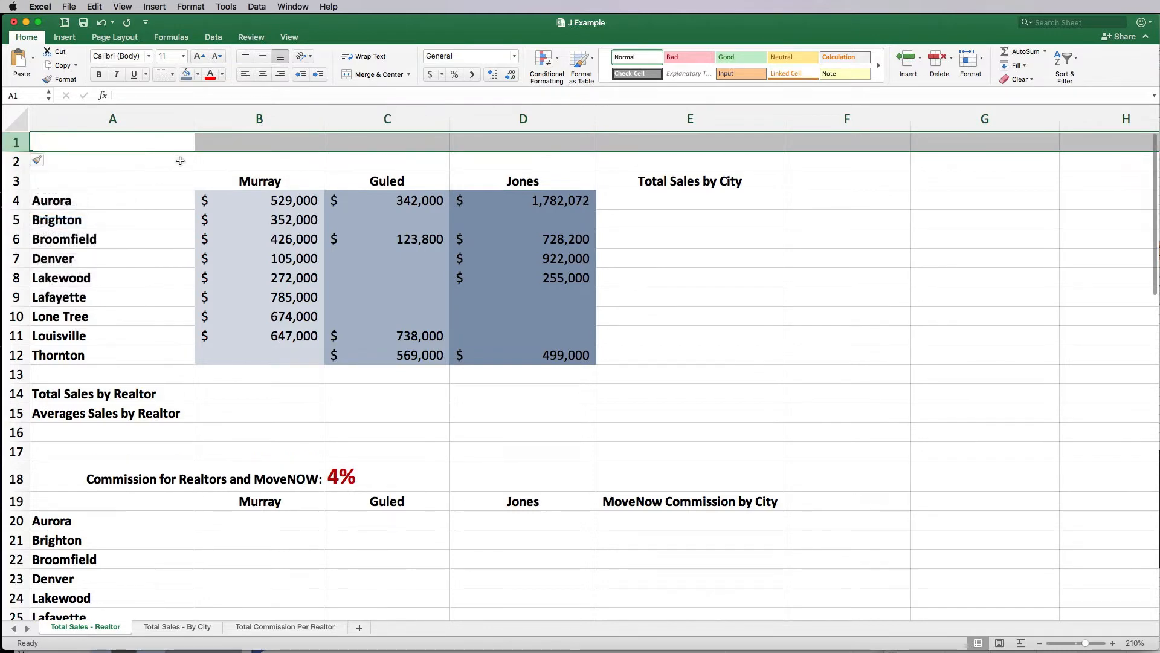
pyautogui.moveTo(157, 144); pyautogui.dragTo(752, 141)
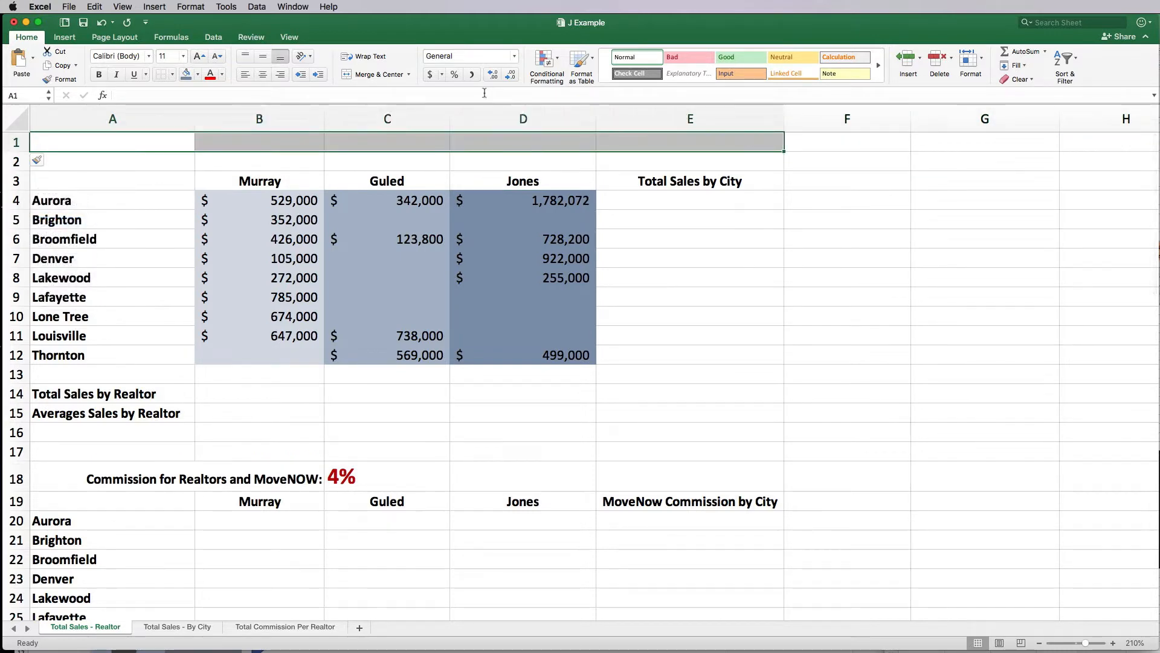
pyautogui.click(370, 74)
pyautogui.click(200, 56)
pyautogui.click(200, 56)
pyautogui.click(200, 56)
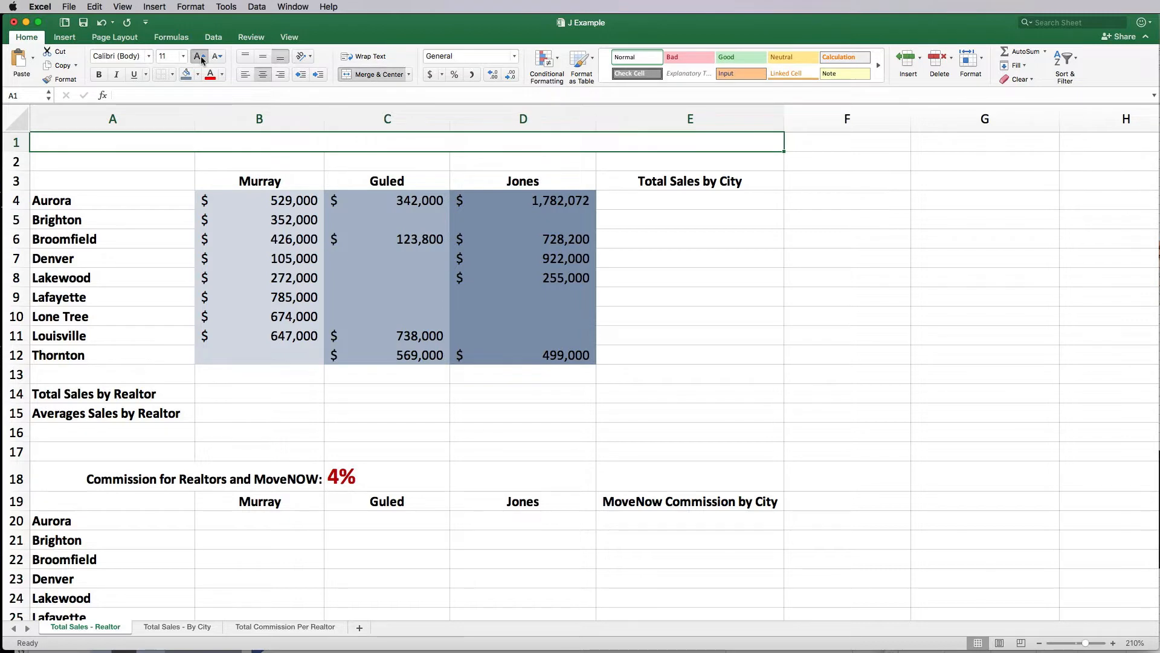
pyautogui.click(200, 57)
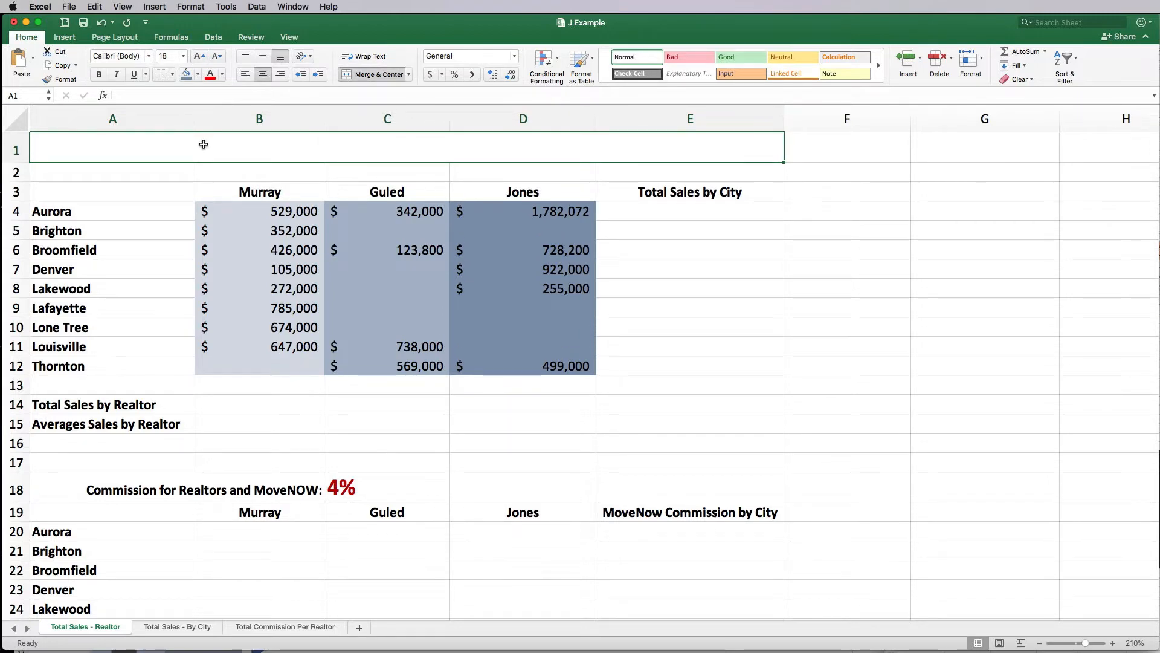
# Step: Enter the title 'SALES INFORMATION' in the merged top cell
pyautogui.write('sal')
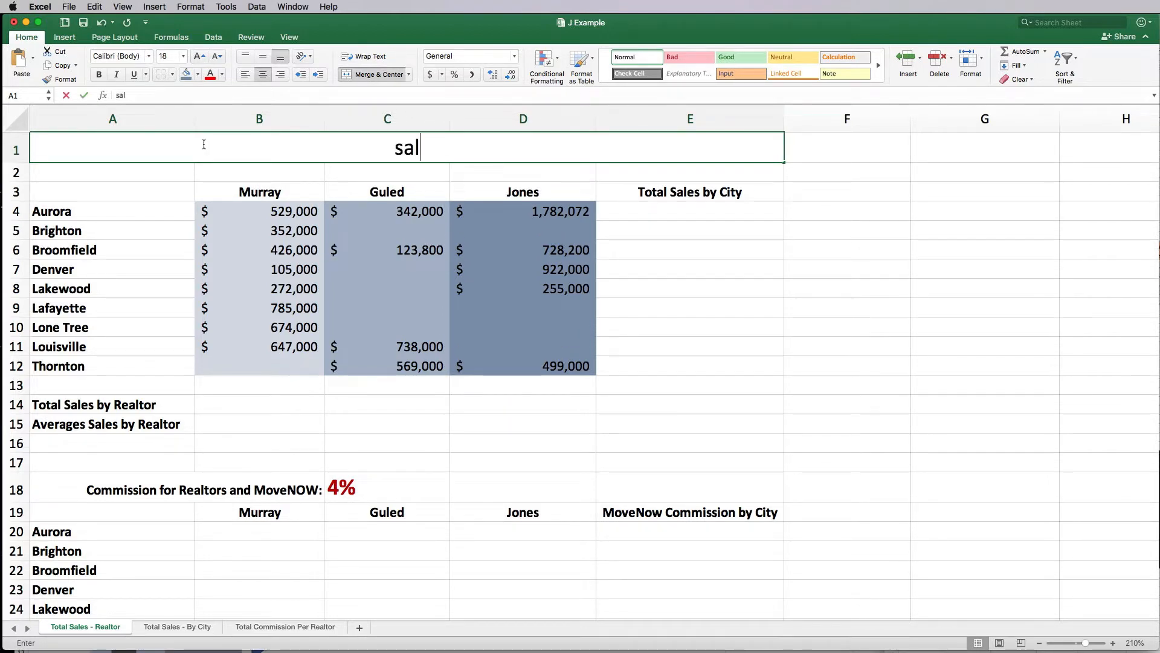
pyautogui.press('BackSpace')
pyautogui.press('BackSpace')
pyautogui.press('BackSpace')
pyautogui.write('SALES INFORMATION')
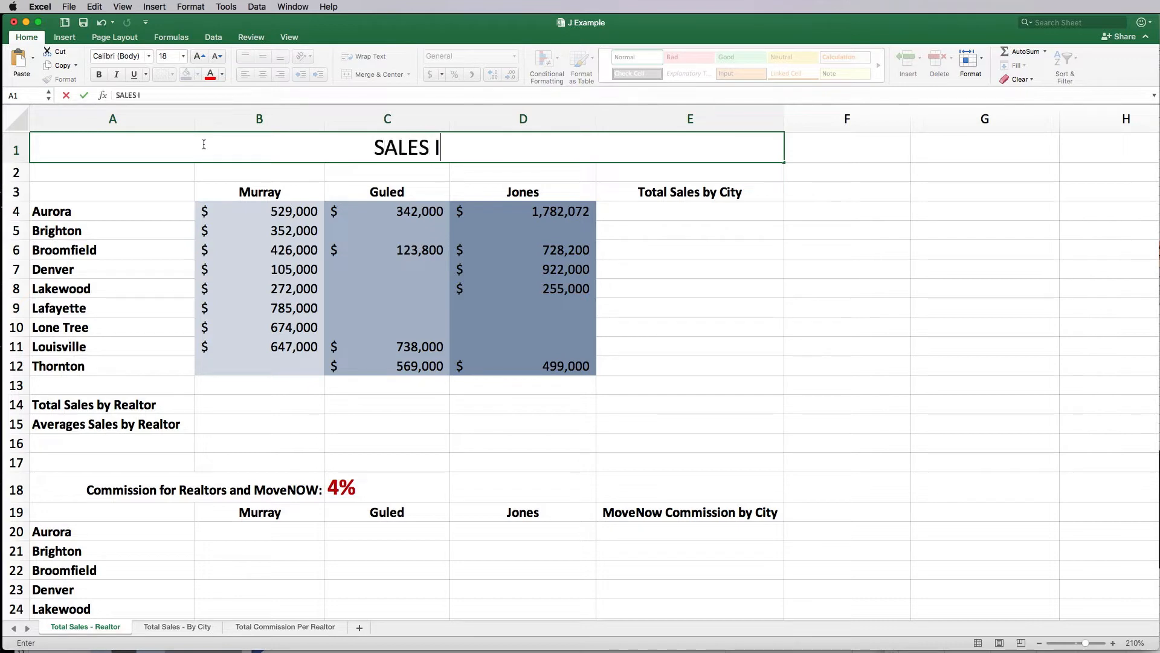
pyautogui.press('Return')
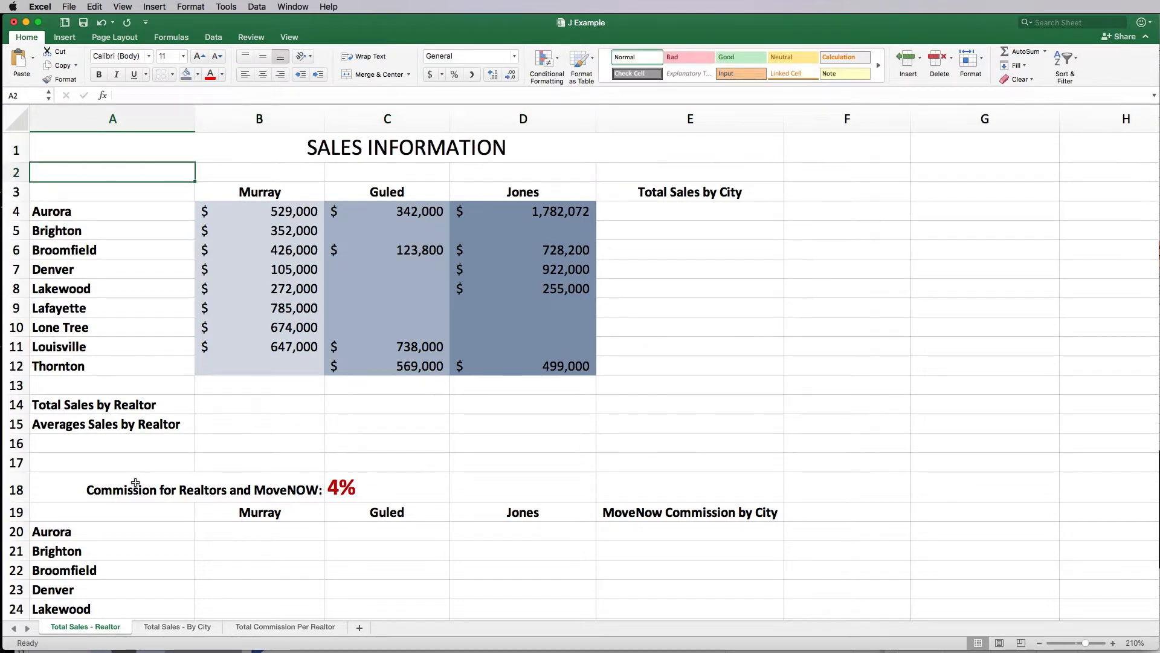
pyautogui.moveTo(138, 462); pyautogui.dragTo(686, 459)
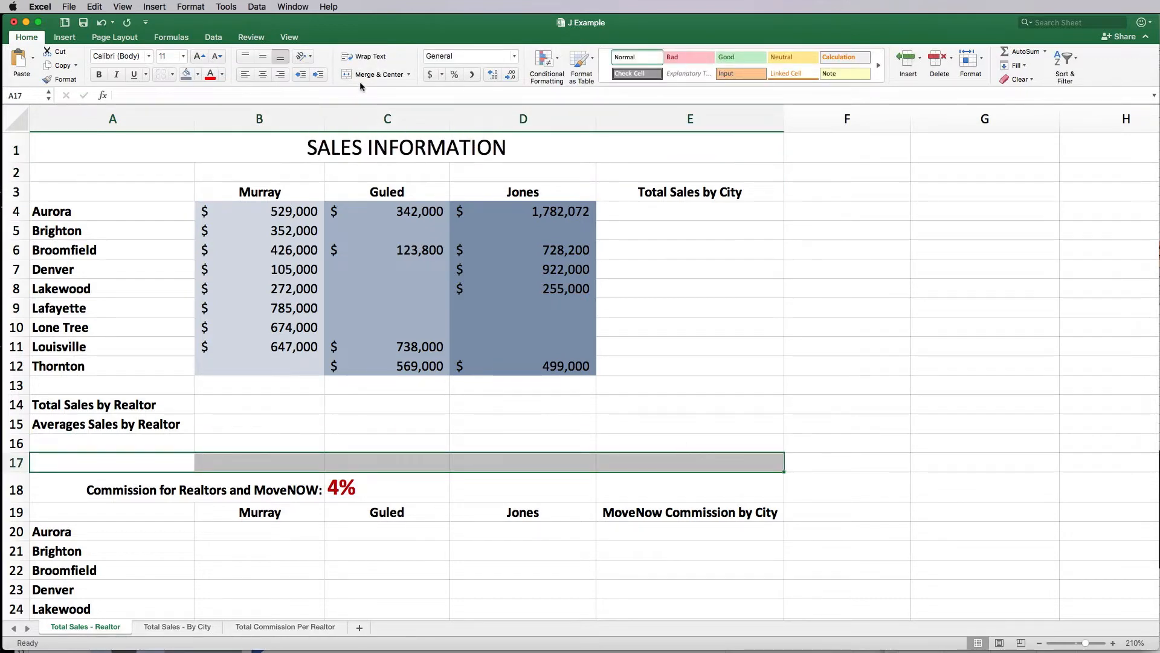
# Step: Merge A17:E17, paste the SALES INFORMATION title there, and replace SALES with COMMISSION
pyautogui.click(387, 75)
pyautogui.click(368, 147)
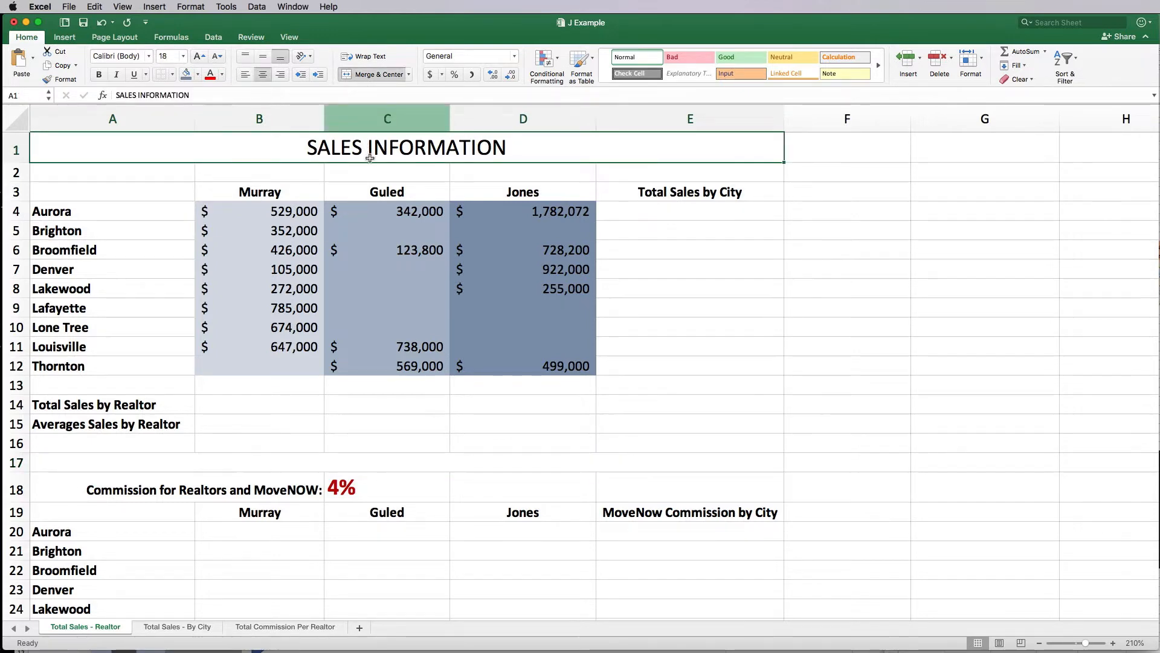
pyautogui.press('super+c')
pyautogui.click(288, 468)
pyautogui.press('super+v')
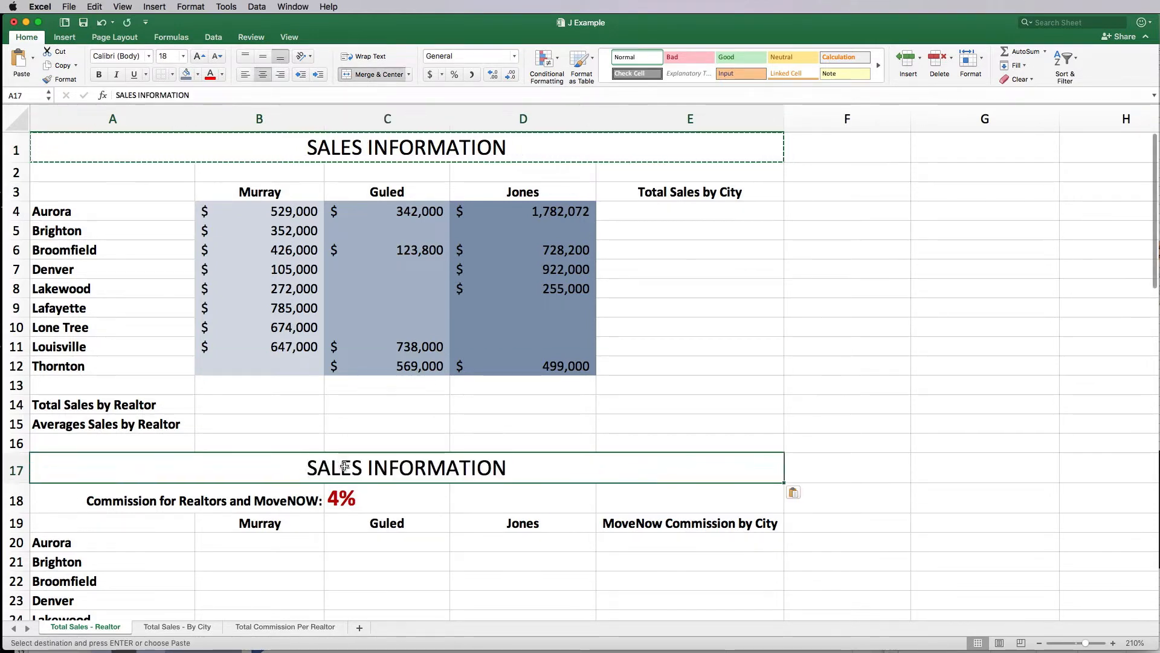
pyautogui.press('Escape')
pyautogui.doubleClick(334, 465)
pyautogui.press('Escape')
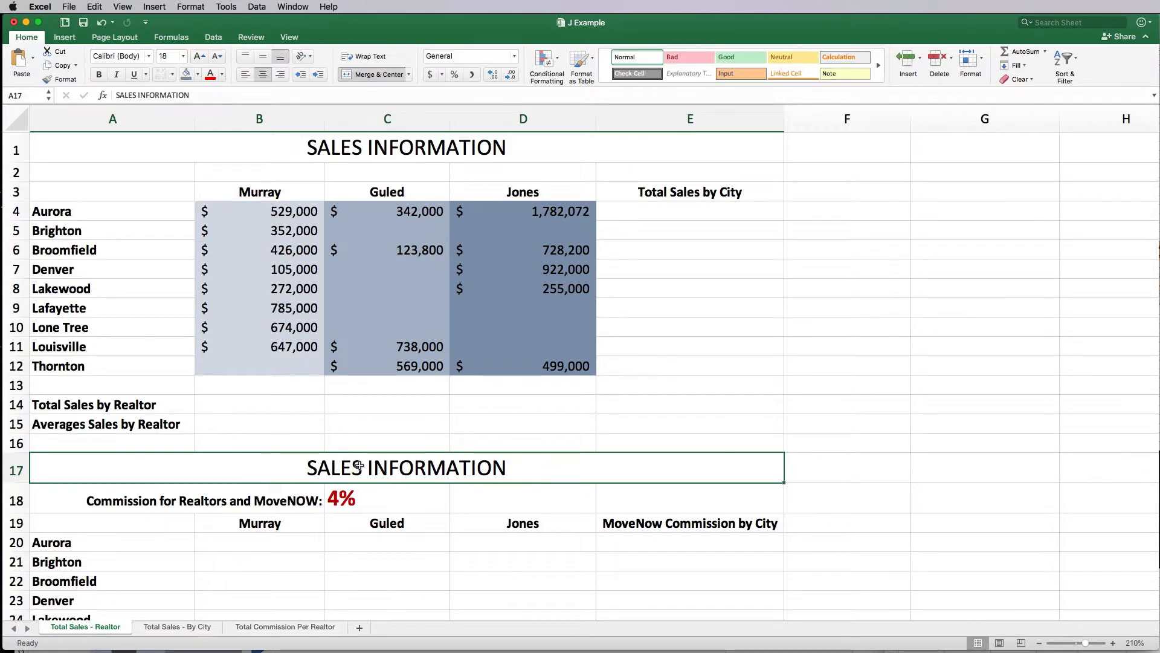
pyautogui.doubleClick(125, 97)
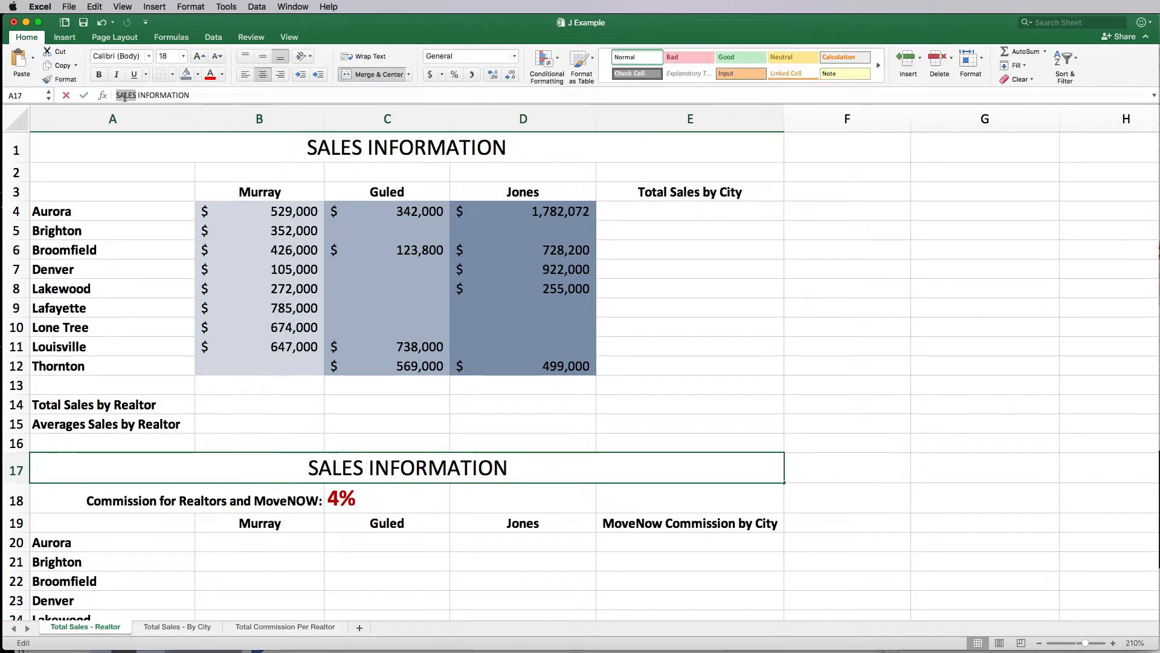
pyautogui.write('COMMISSION')
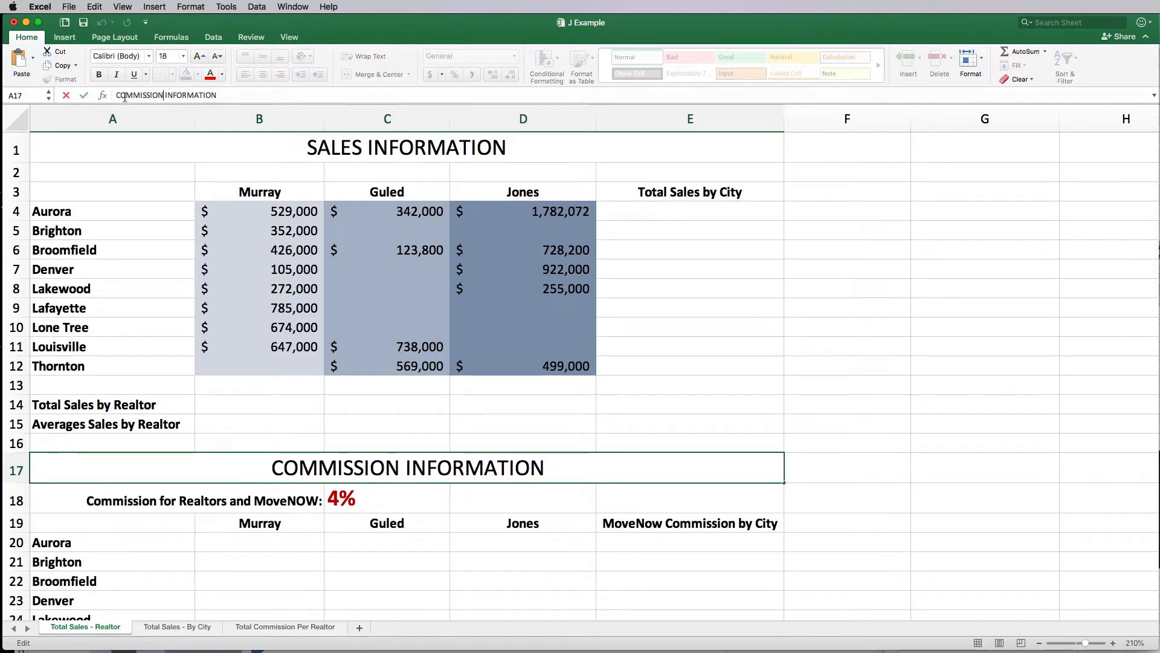
# Step: Confirm the COMMISSION INFORMATION heading, then start and abandon a manual Aurora total in E4
pyautogui.click(305, 420)
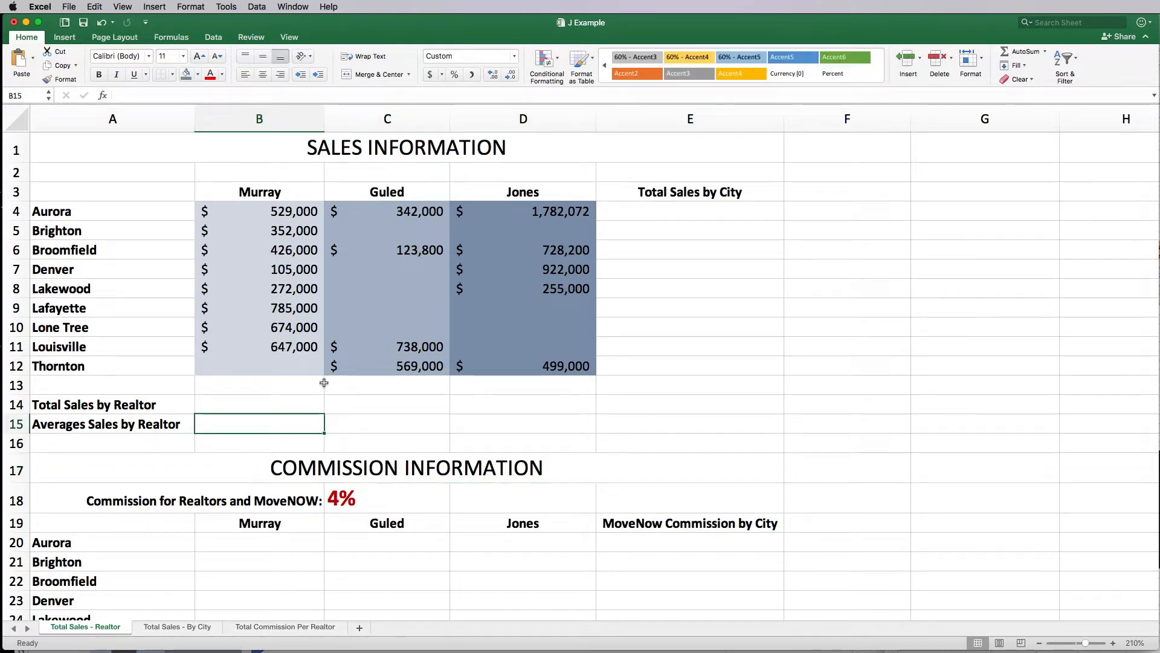
pyautogui.click(283, 403)
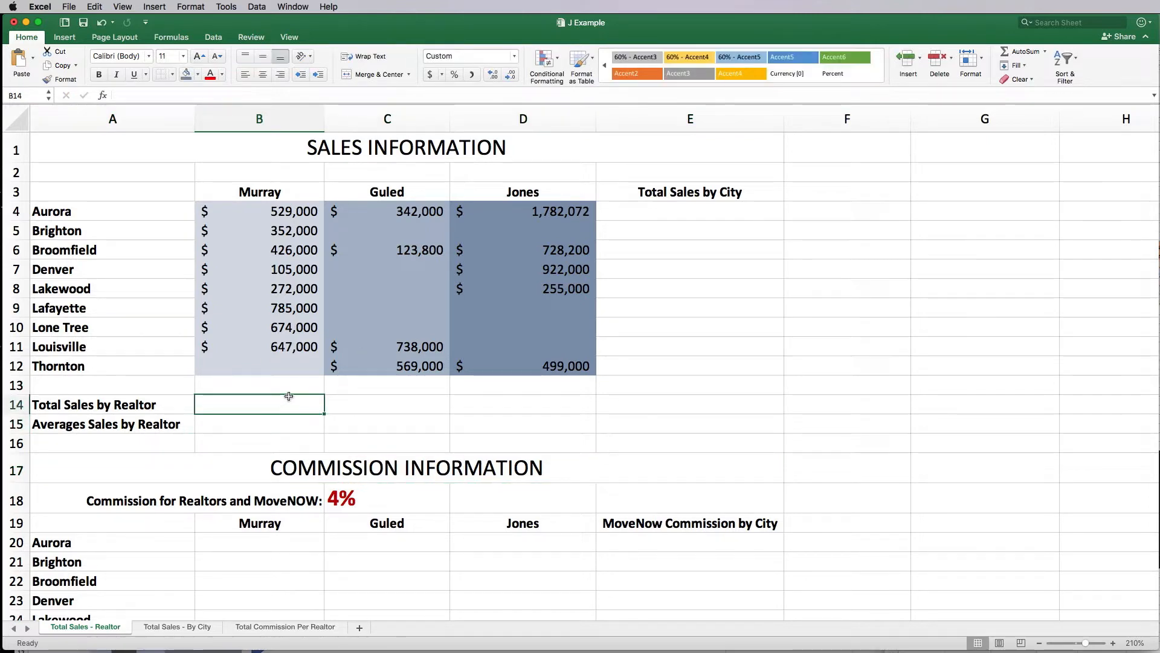
pyautogui.click(677, 210)
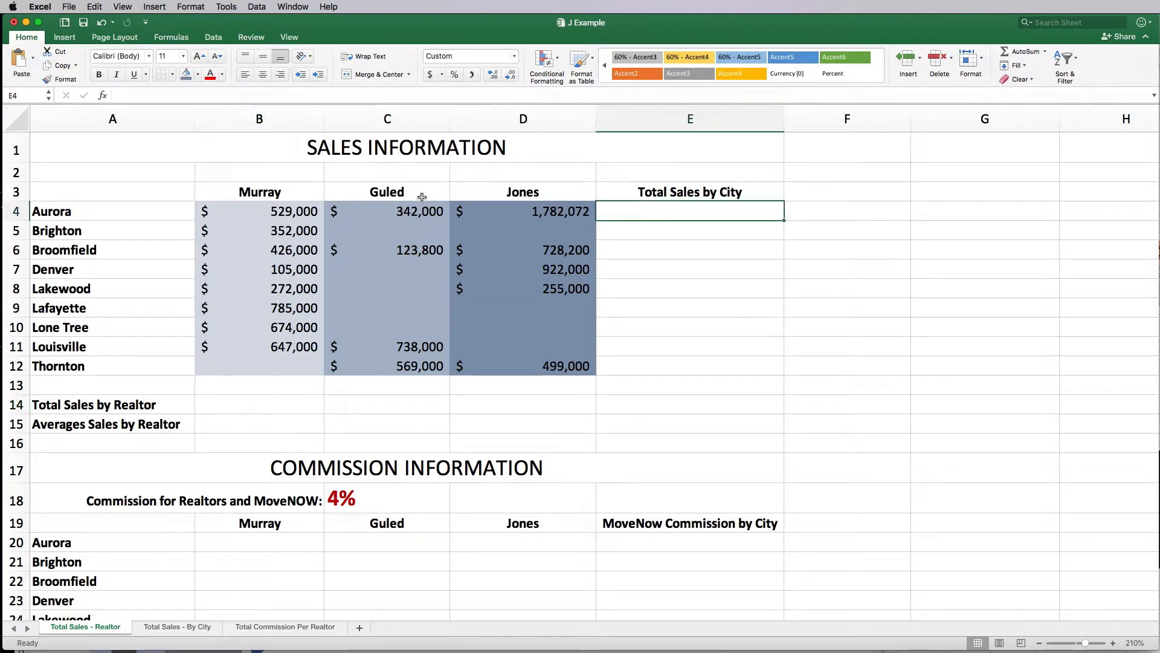
pyautogui.write('=')
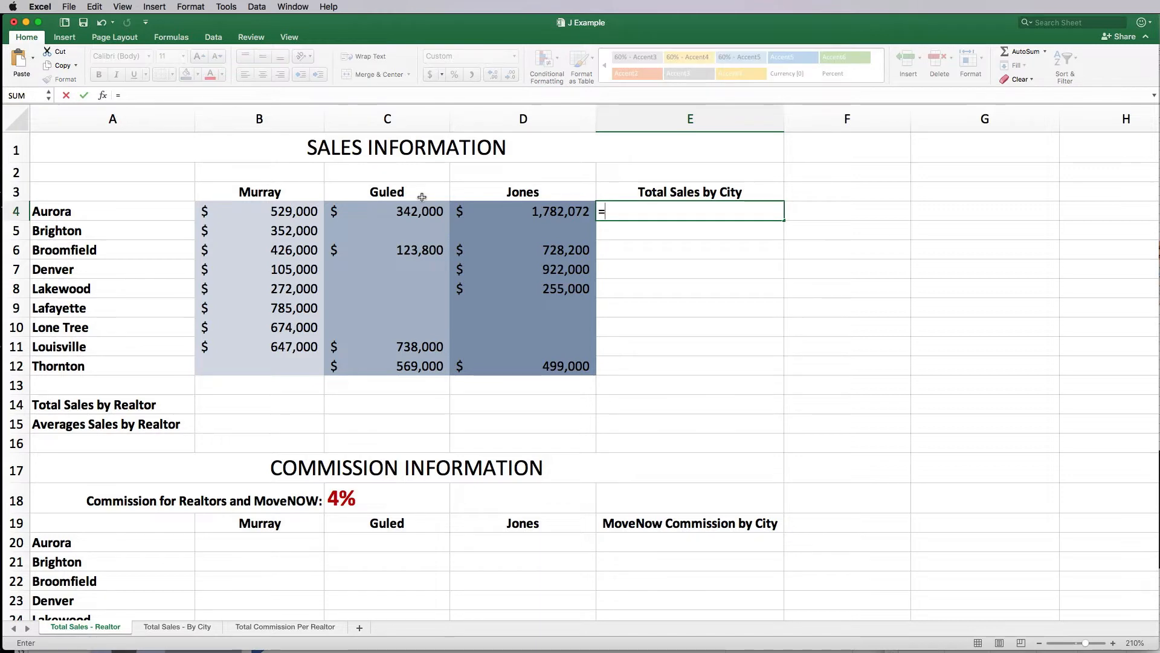
pyautogui.click(318, 216)
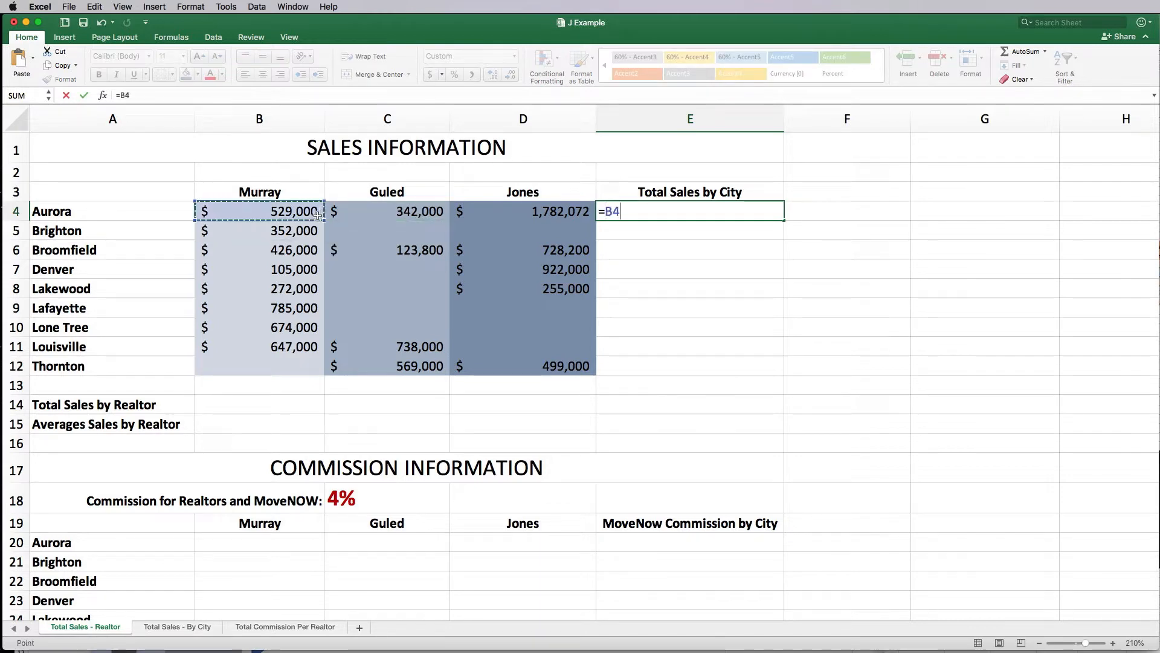
pyautogui.write('+')
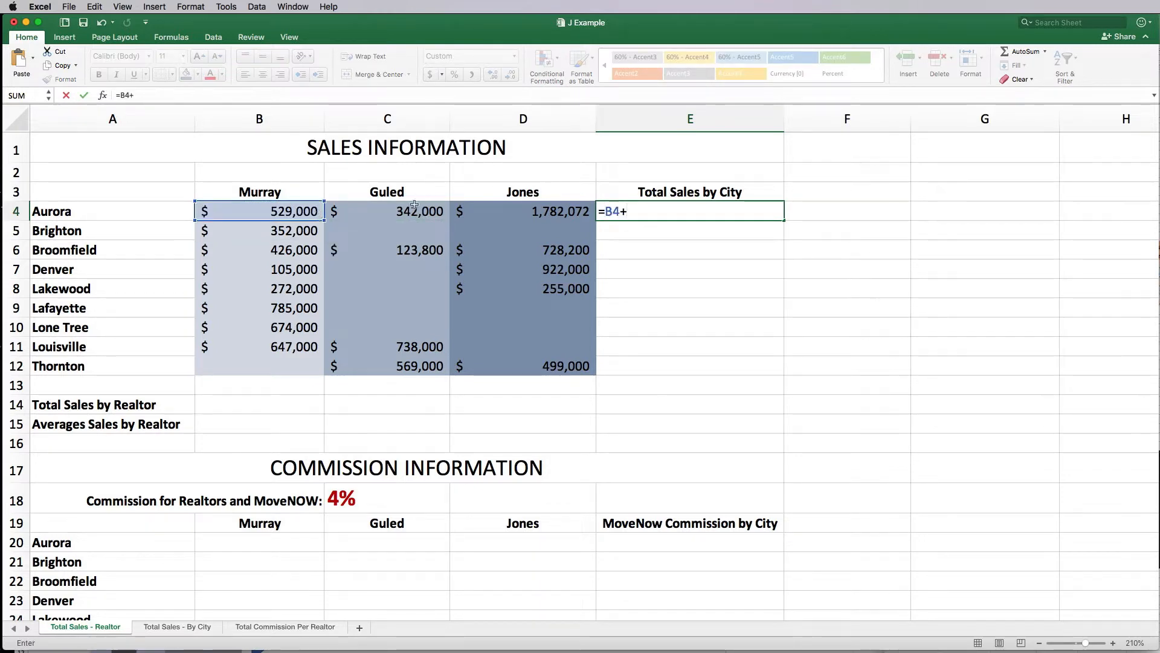
pyautogui.click(400, 215)
pyautogui.press('BackSpace')
pyautogui.press('BackSpace')
pyautogui.press('BackSpace')
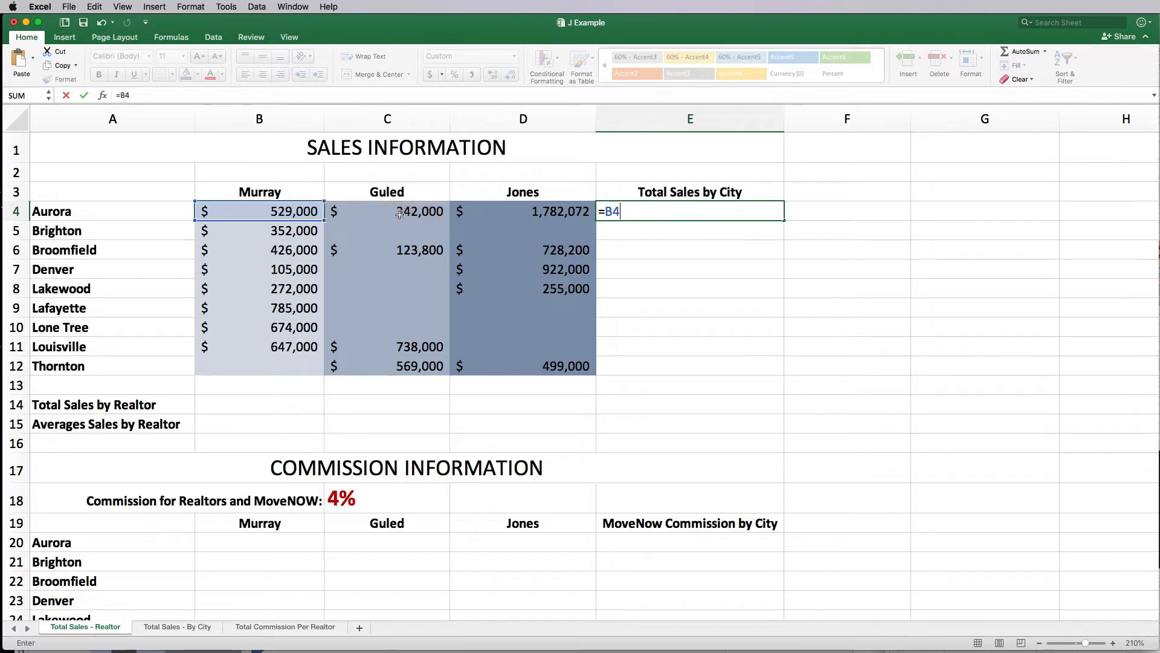
pyautogui.press('Escape')
# Step: Insert =SUM(B4:D4) in E4 with AutoSum, giving Aurora's total of $2,653,072
pyautogui.click(634, 267)
pyautogui.click(634, 213)
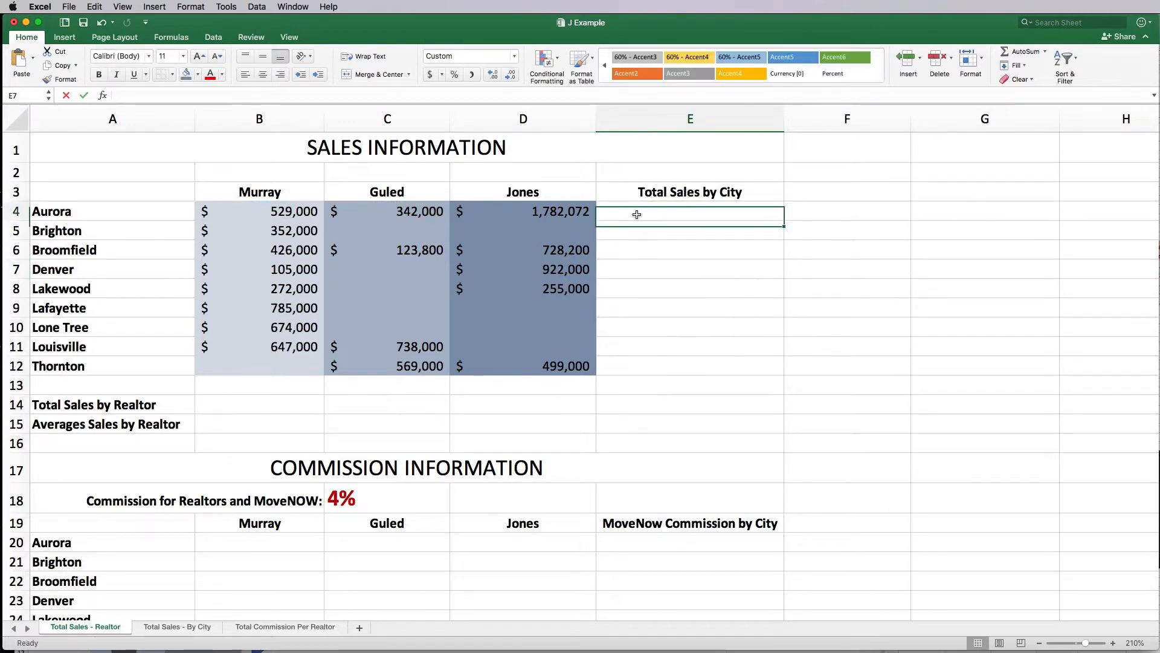
pyautogui.click(173, 38)
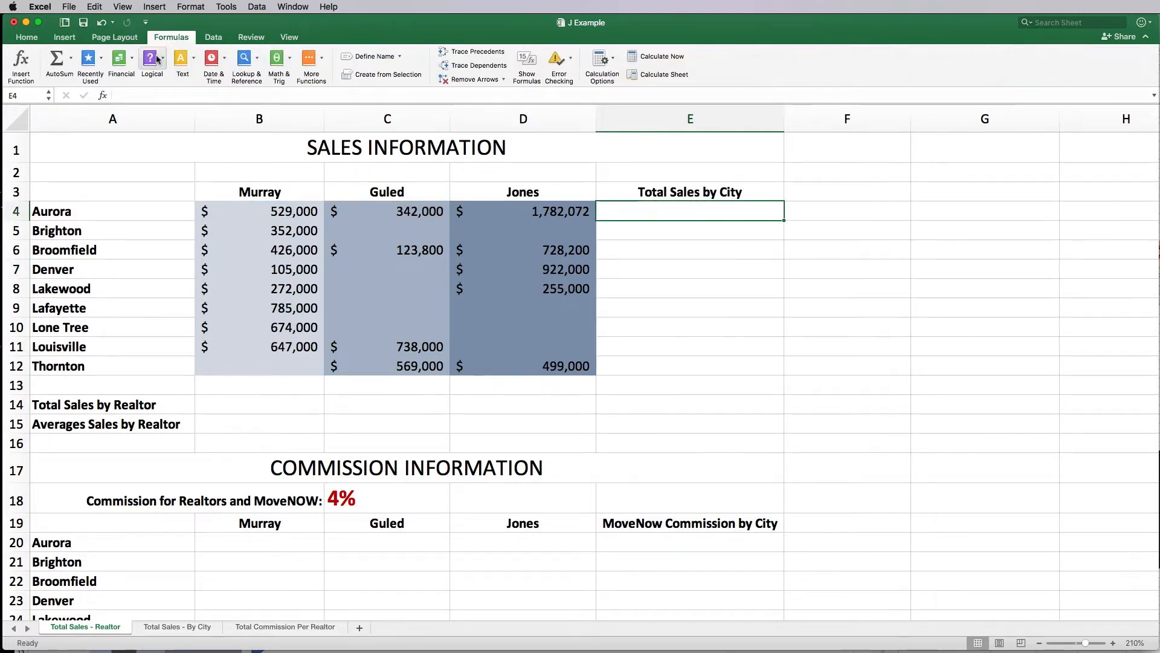
pyautogui.click(71, 63)
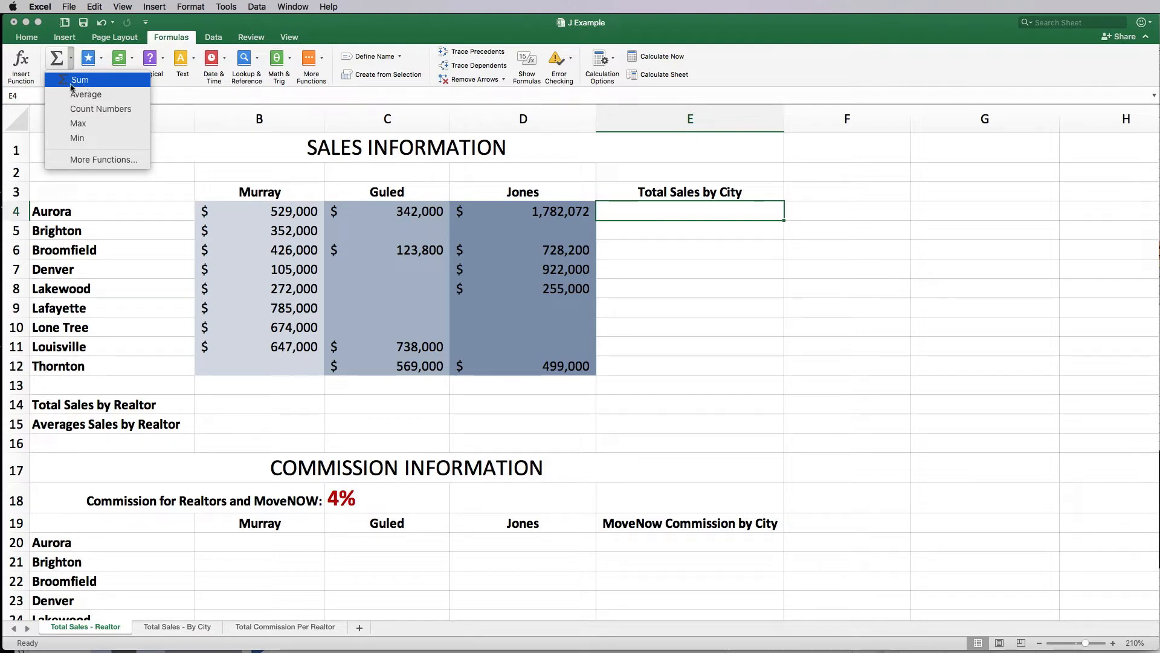
pyautogui.click(71, 84)
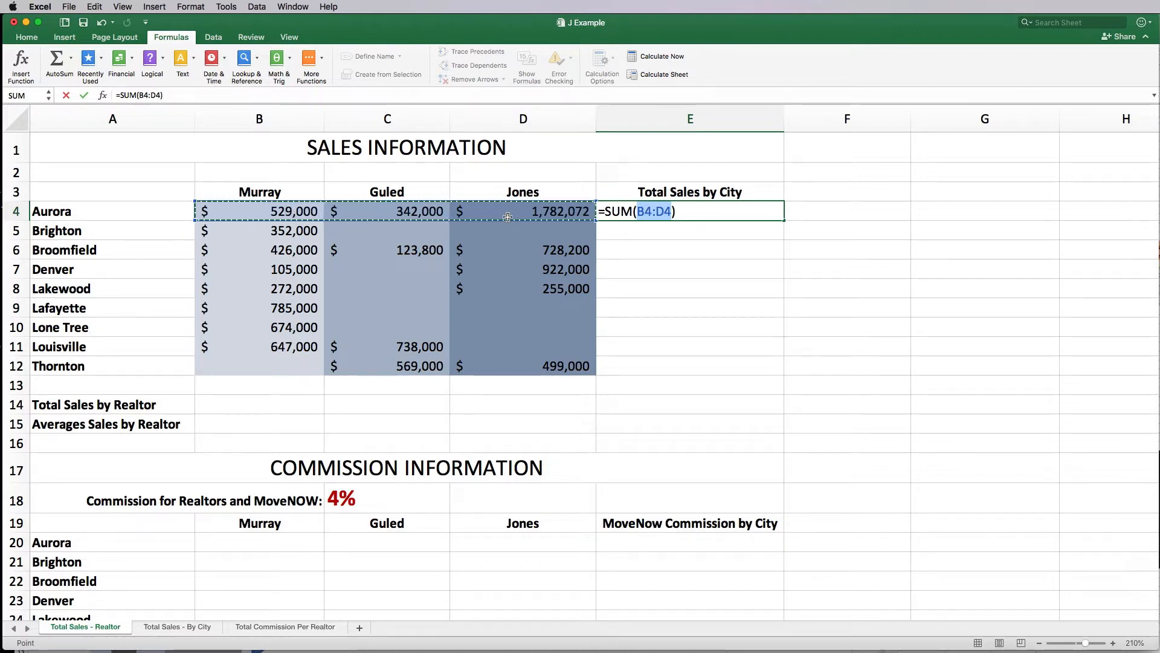
pyautogui.press('Return')
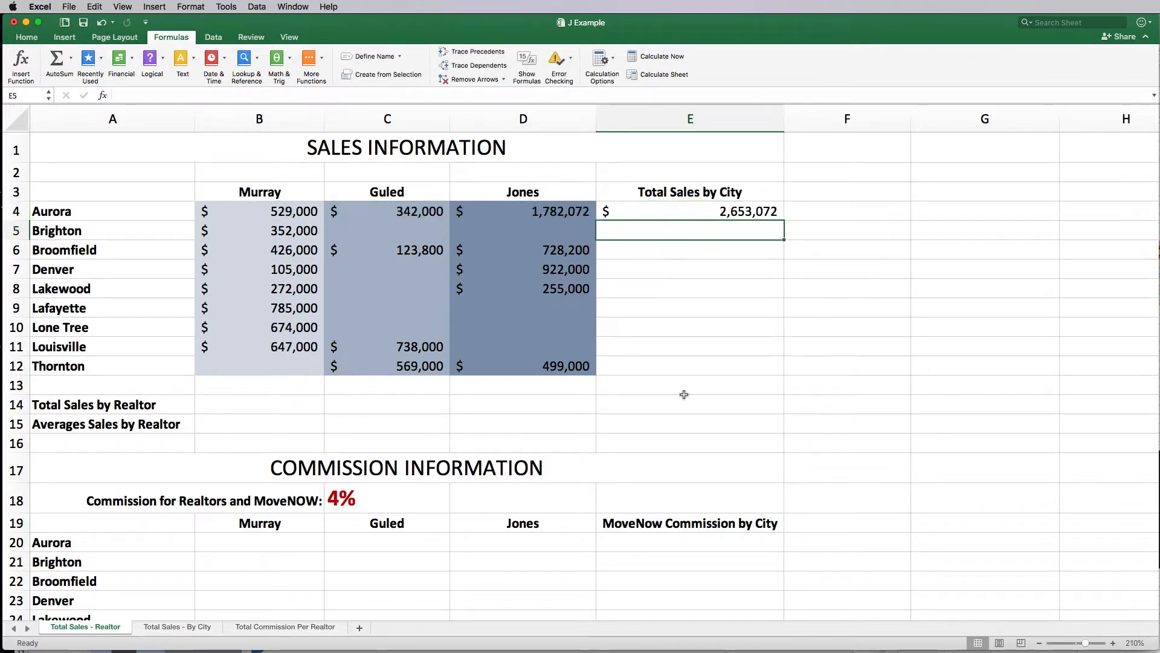
pyautogui.click(703, 211)
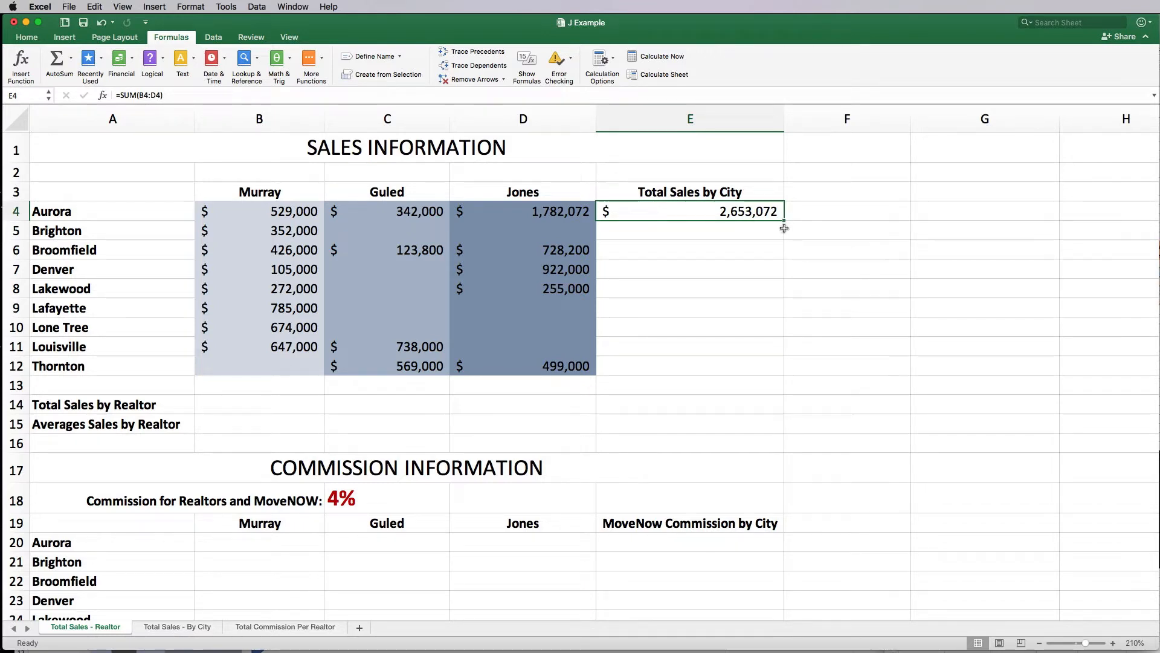
# Step: Fill E4's SUM formula down to E12 and check the Brighton, Lakewood and Thornton totals
pyautogui.moveTo(784, 221); pyautogui.dragTo(779, 374)
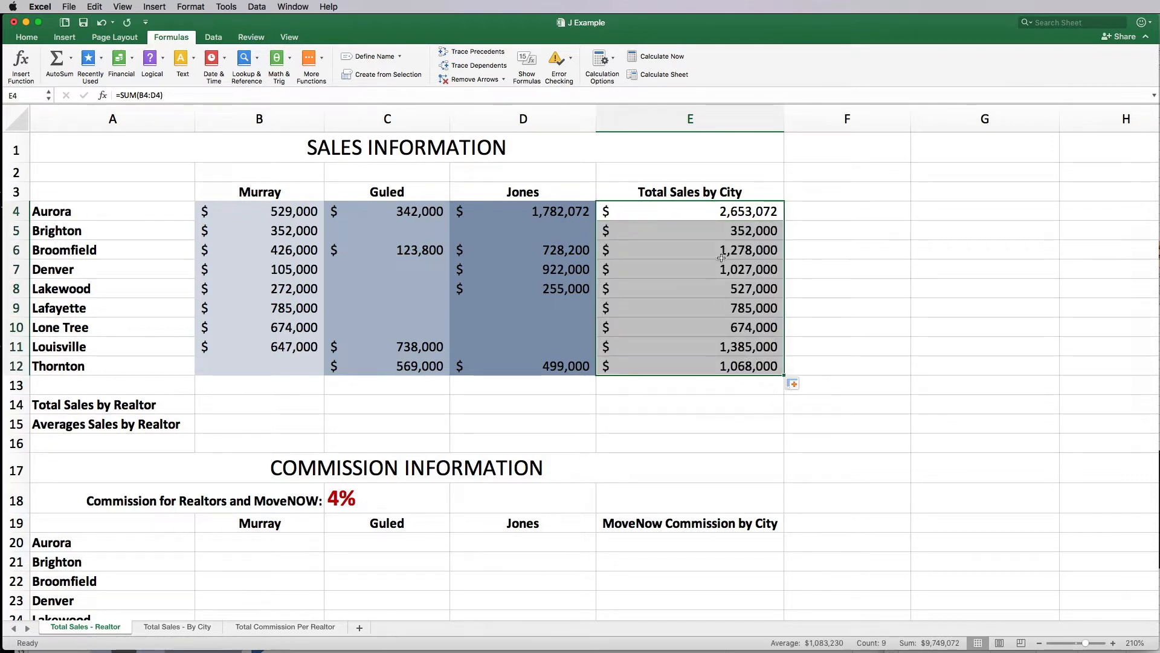
pyautogui.click(708, 226)
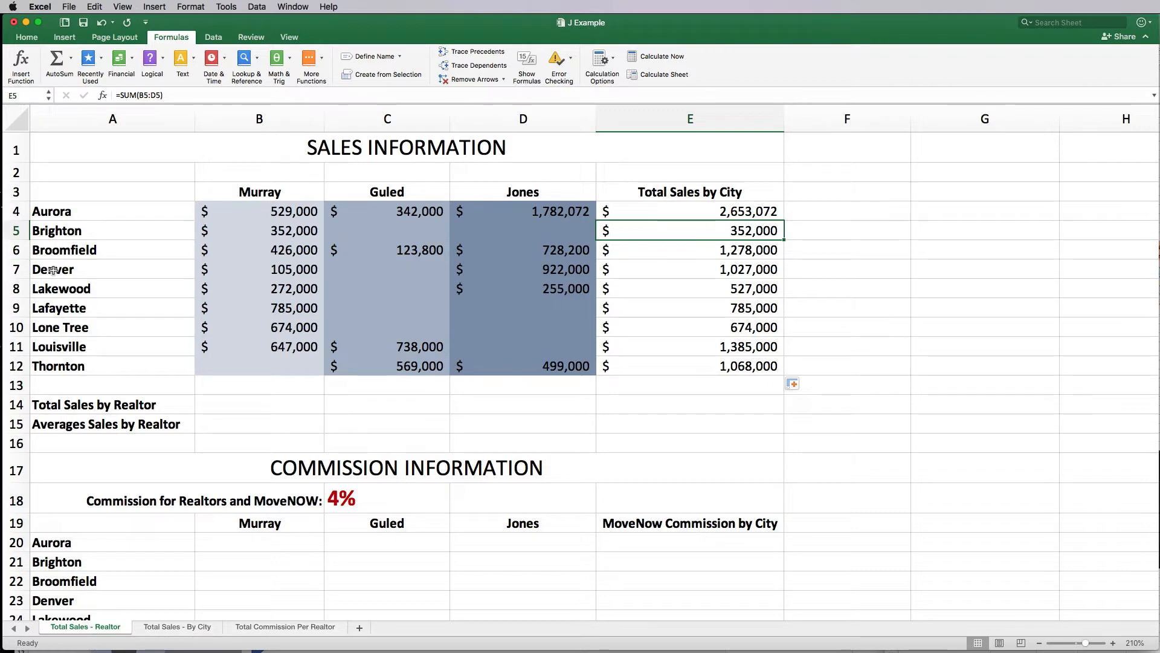
pyautogui.click(736, 294)
pyautogui.click(727, 368)
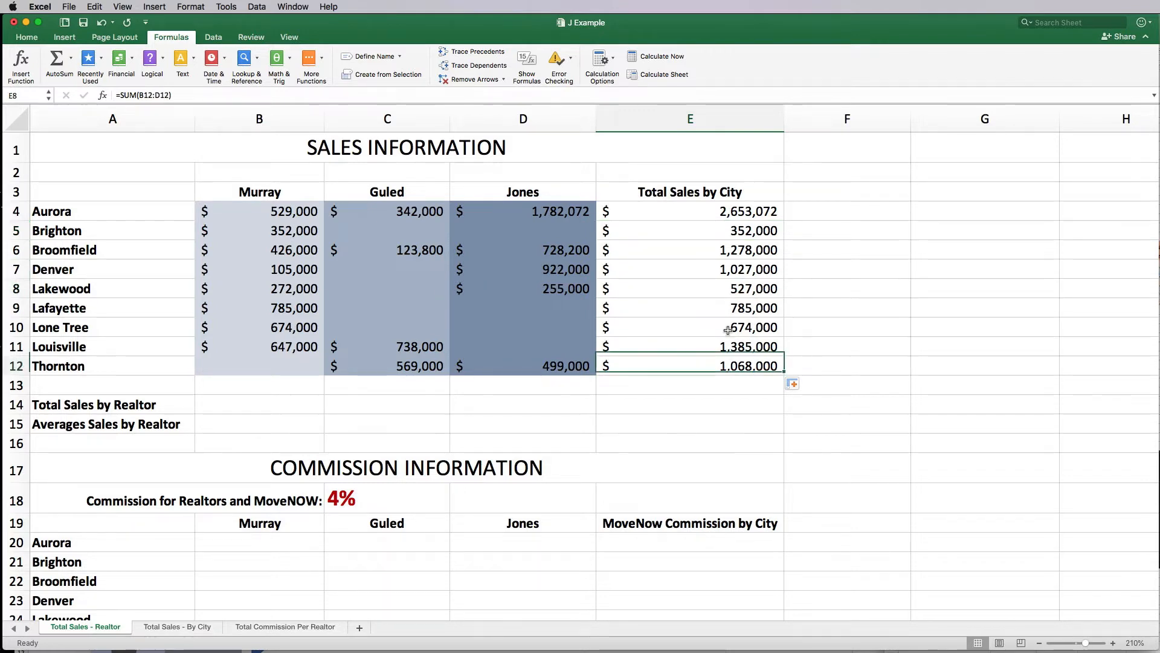
pyautogui.moveTo(728, 329); pyautogui.dragTo(695, 211)
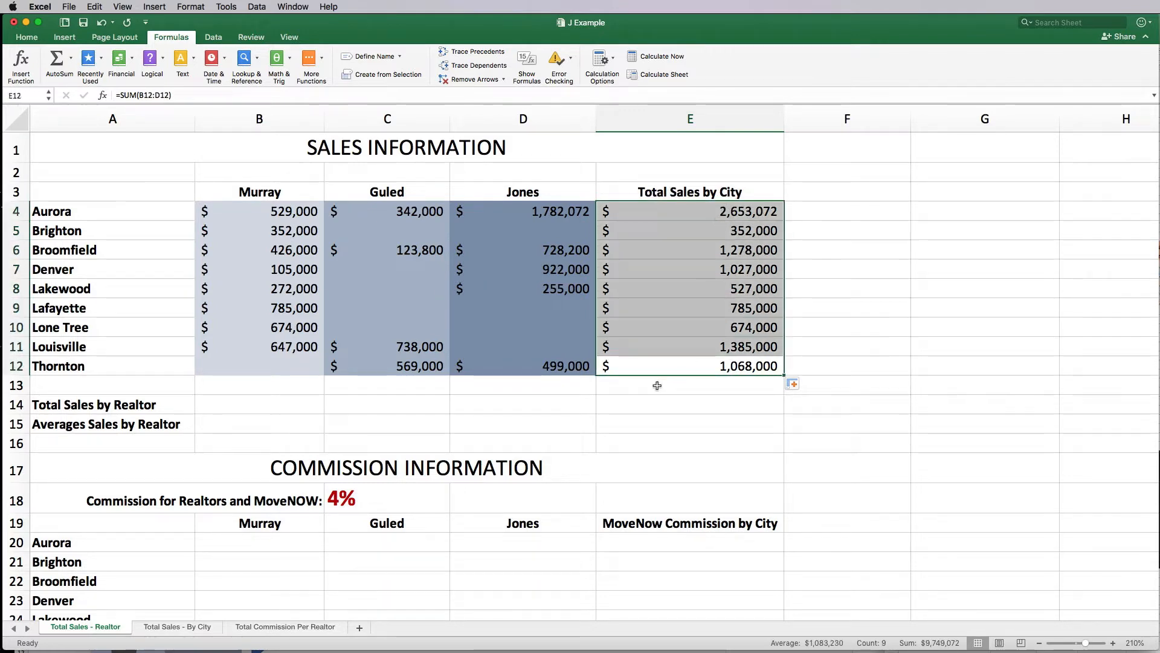
pyautogui.click(272, 409)
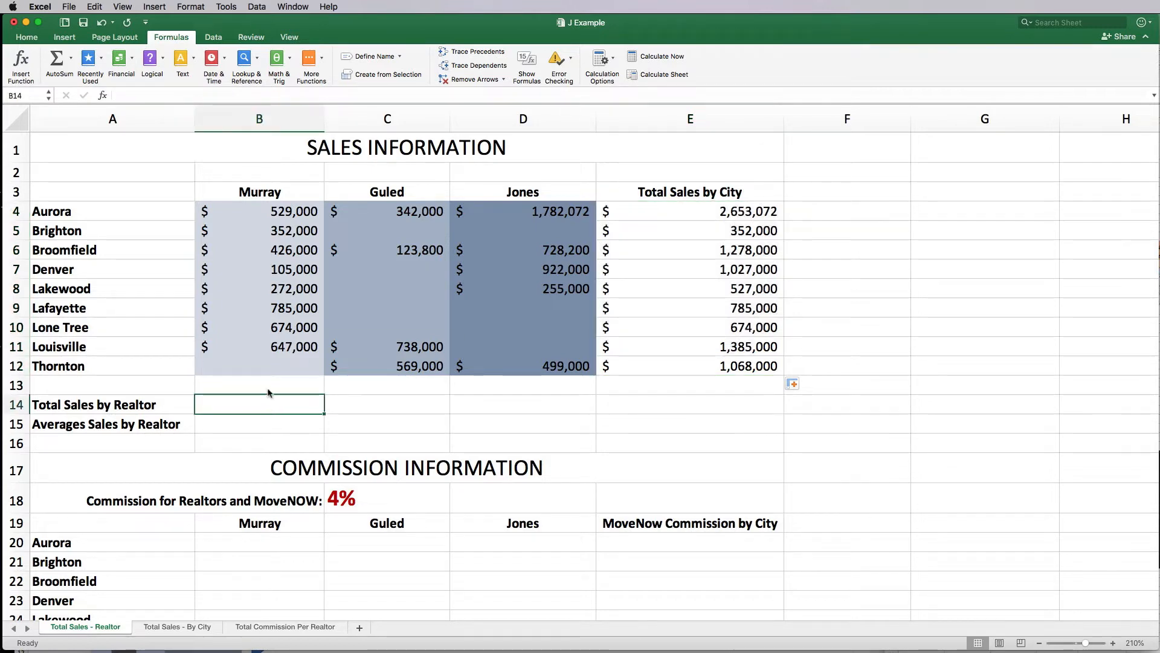
# Step: Put =SUM(B4:B12) in B14 so Murray's total reads $3,790,000
pyautogui.click(70, 58)
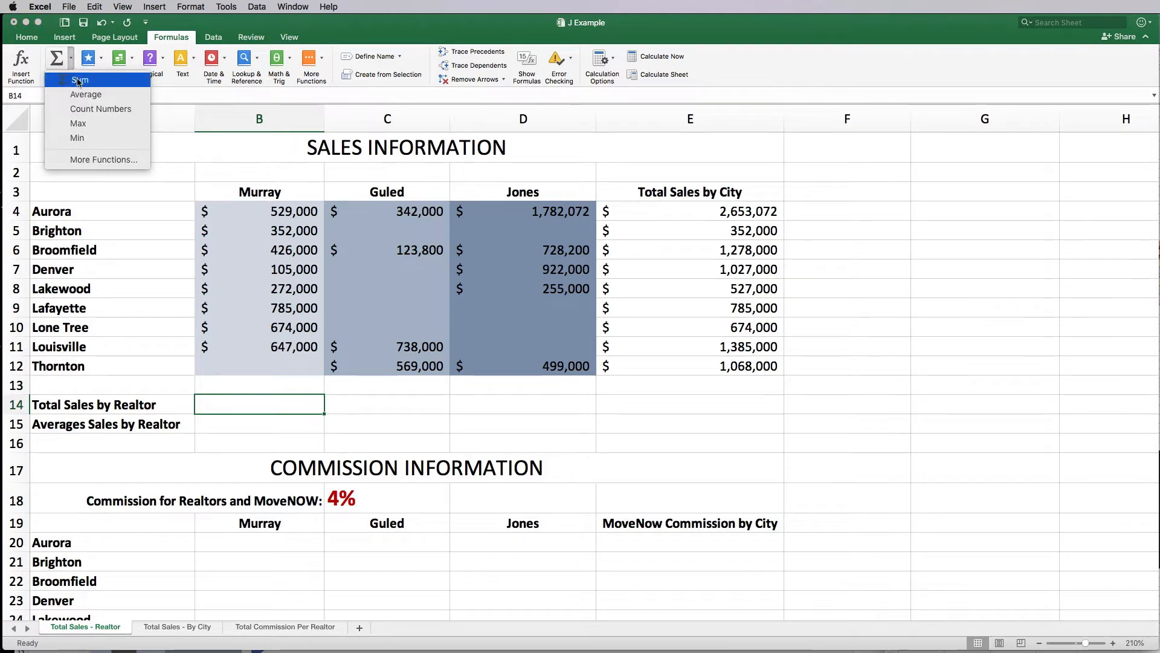
pyautogui.click(78, 81)
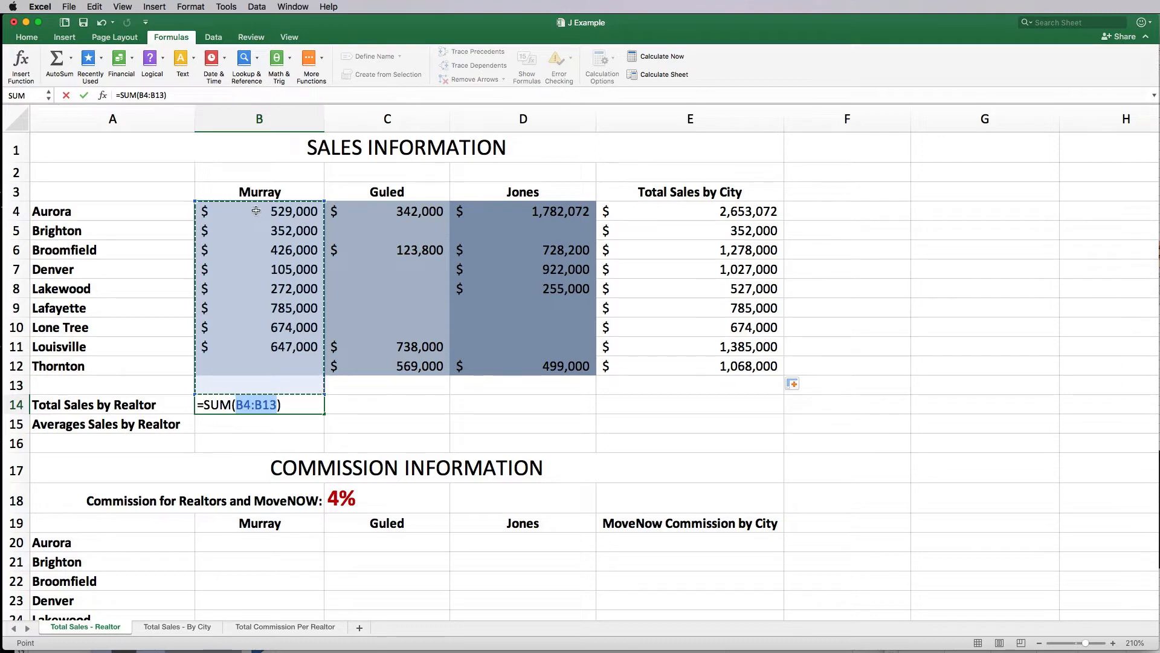
pyautogui.moveTo(256, 211); pyautogui.dragTo(254, 366)
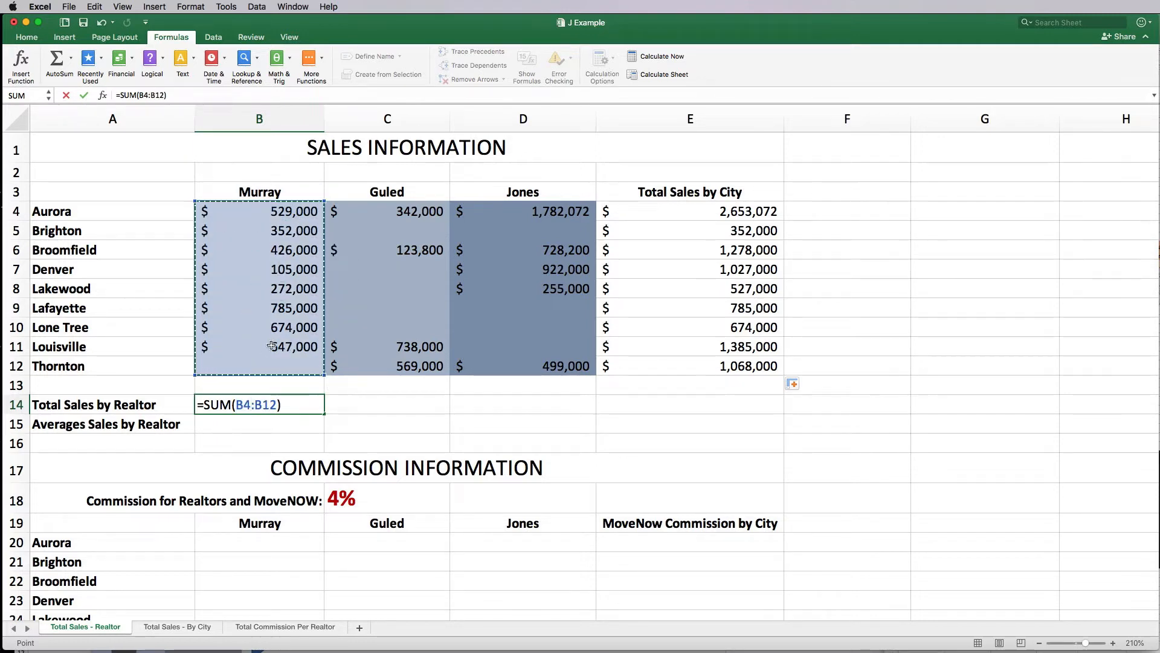
pyautogui.press('Return')
pyautogui.click(272, 404)
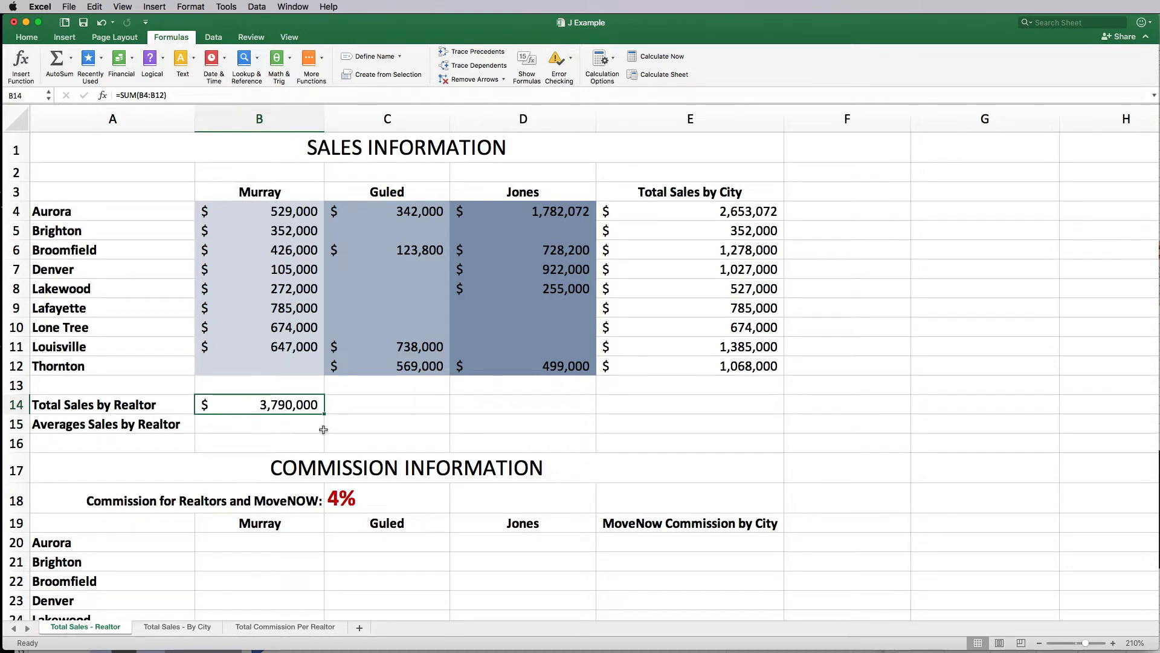
pyautogui.click(288, 370)
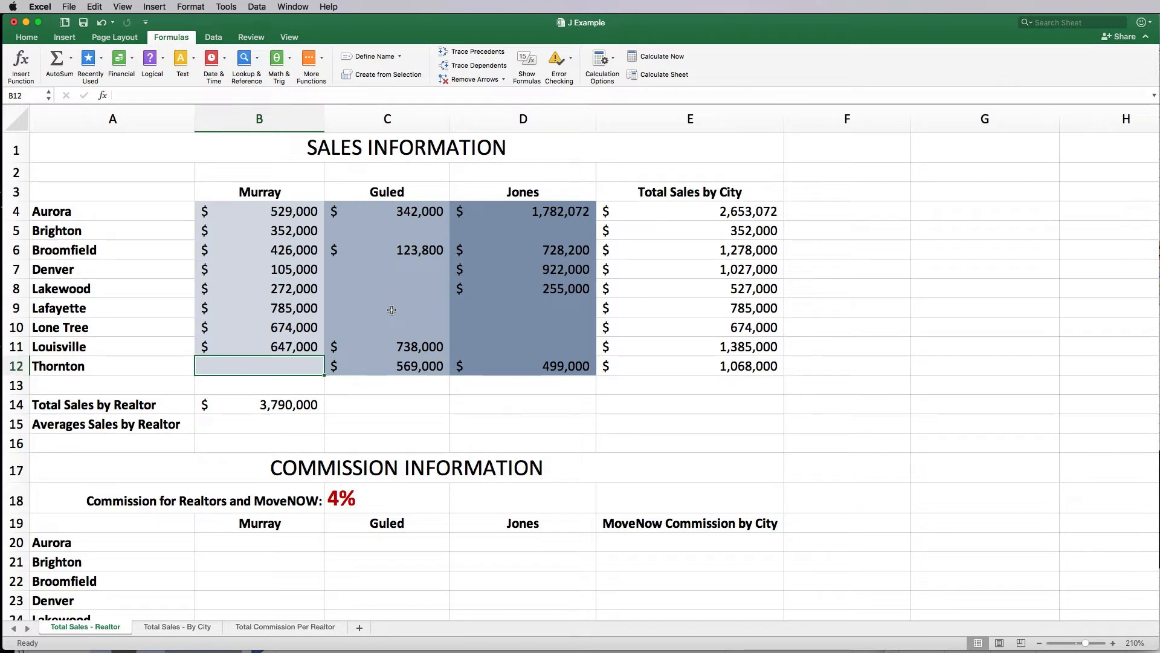
# Step: Apply All Borders to the realtor sales figures in B4:D12
pyautogui.moveTo(398, 334); pyautogui.dragTo(399, 269)
pyautogui.click(390, 402)
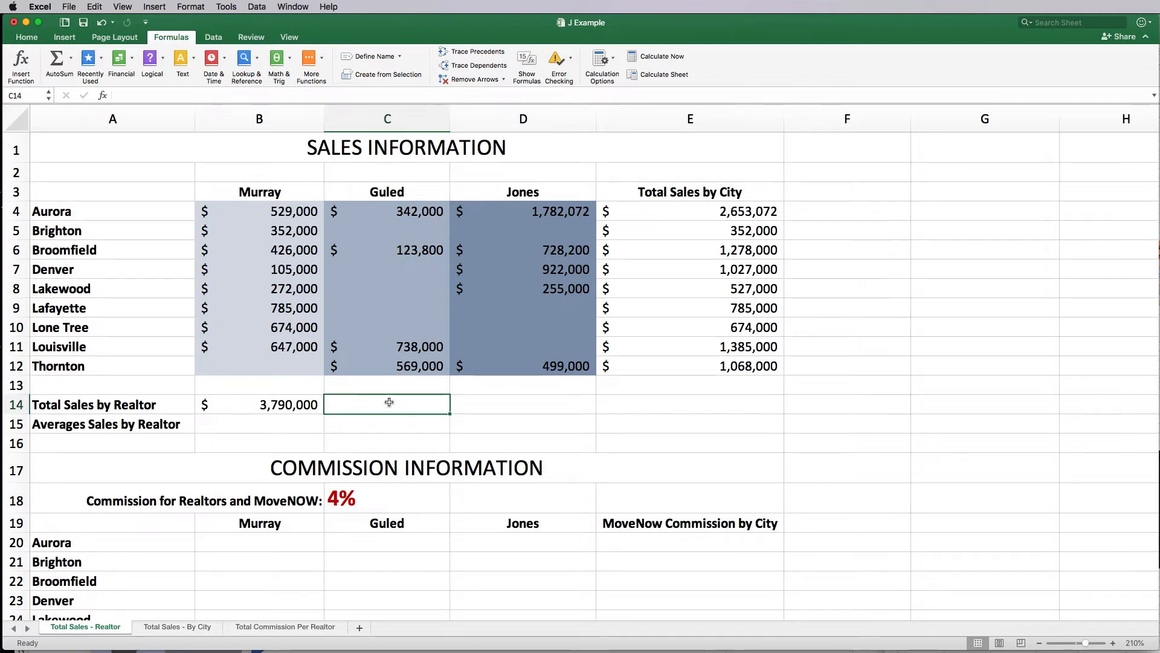
pyautogui.moveTo(243, 207); pyautogui.dragTo(542, 365)
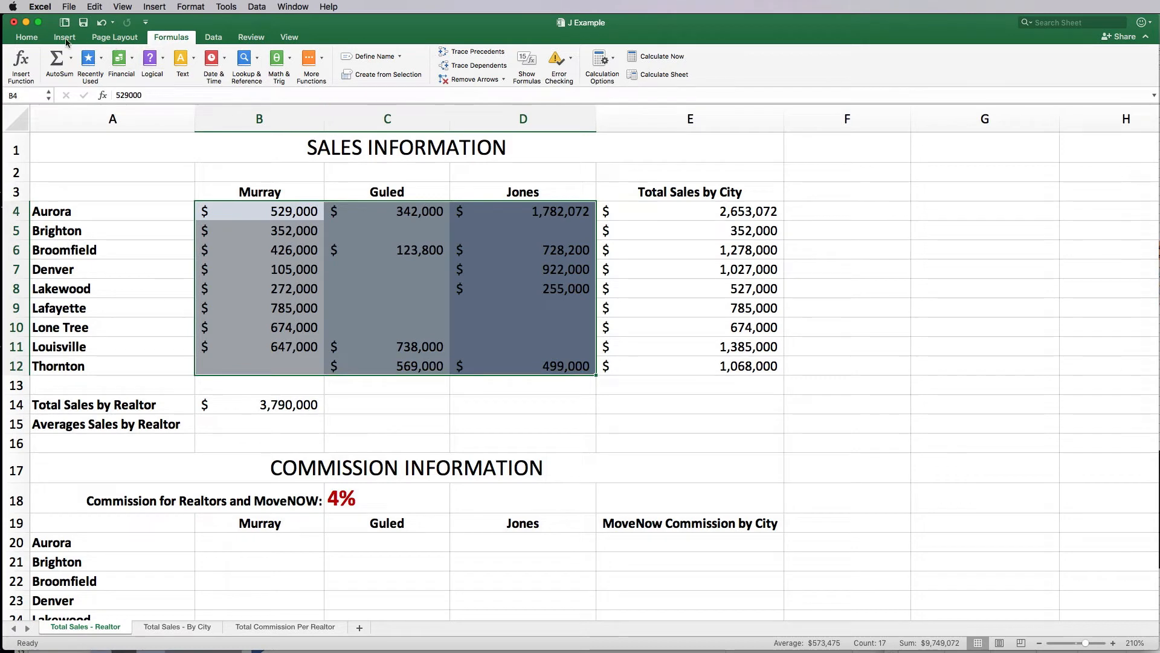
pyautogui.click(27, 36)
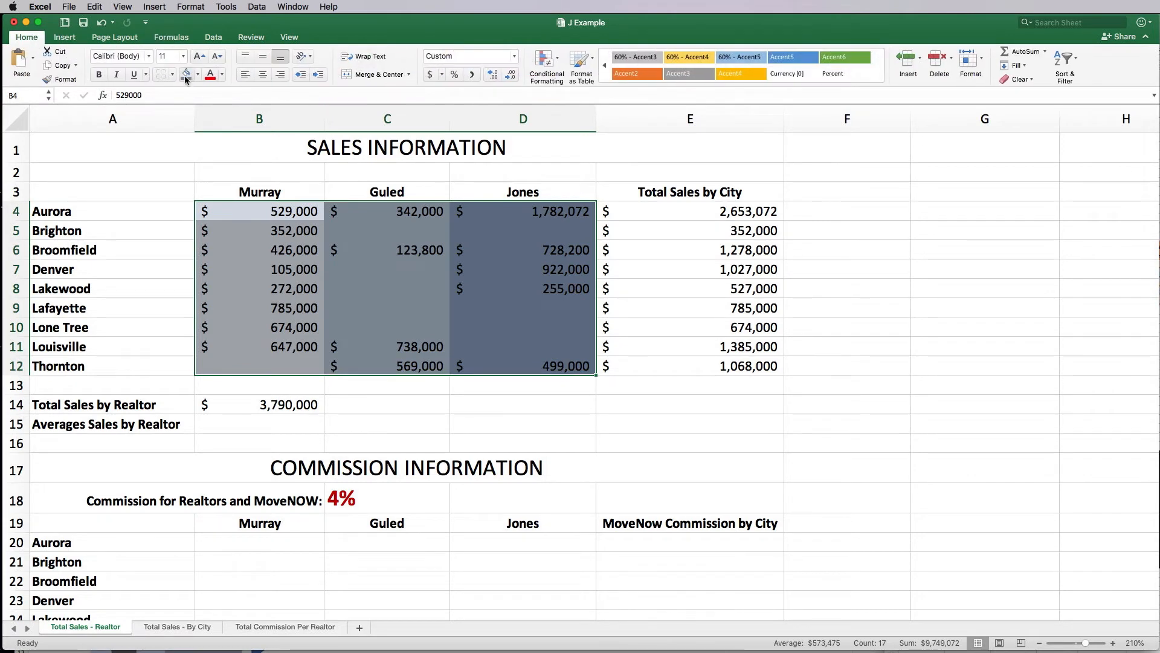
pyautogui.click(172, 74)
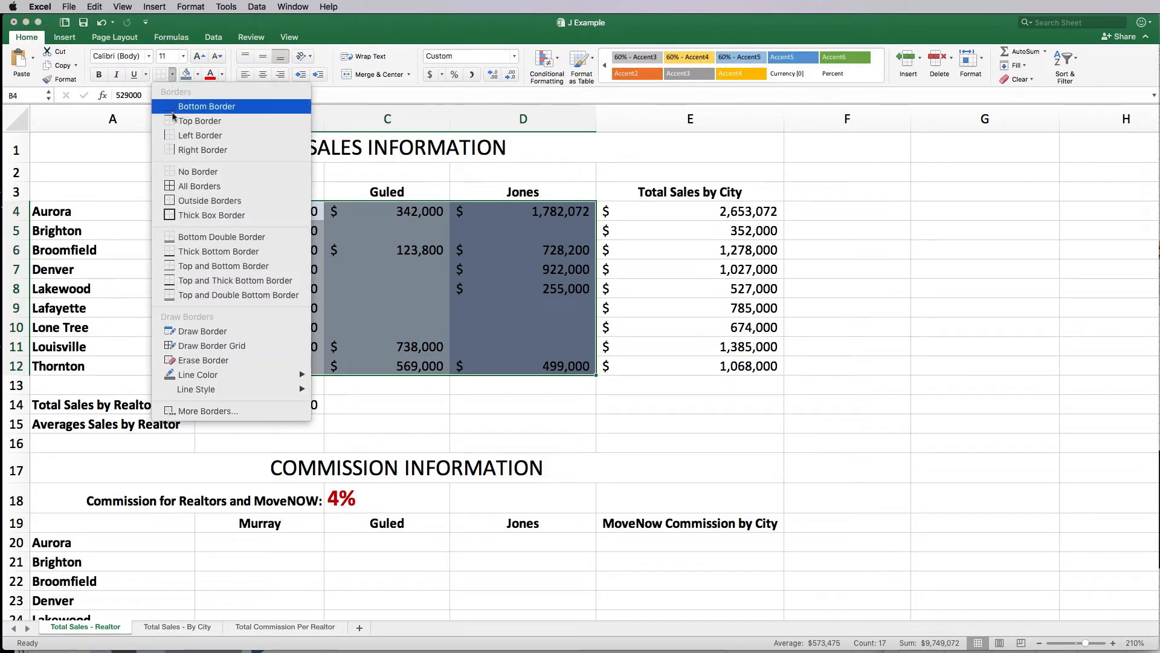
pyautogui.click(199, 188)
pyautogui.click(392, 422)
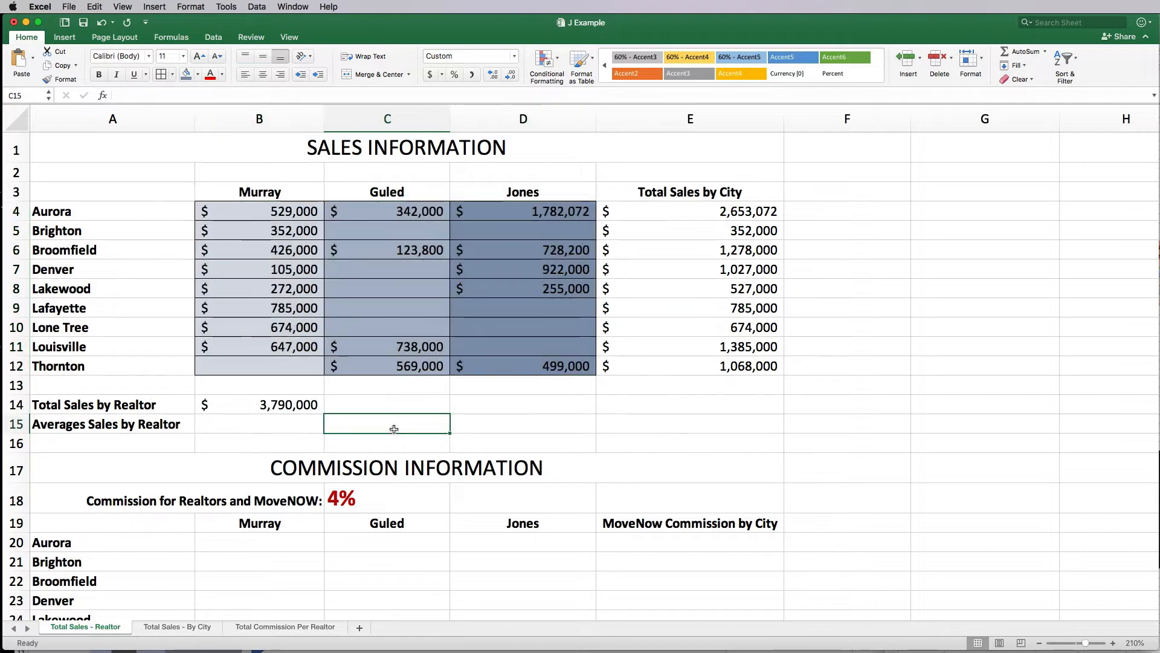
pyautogui.click(290, 404)
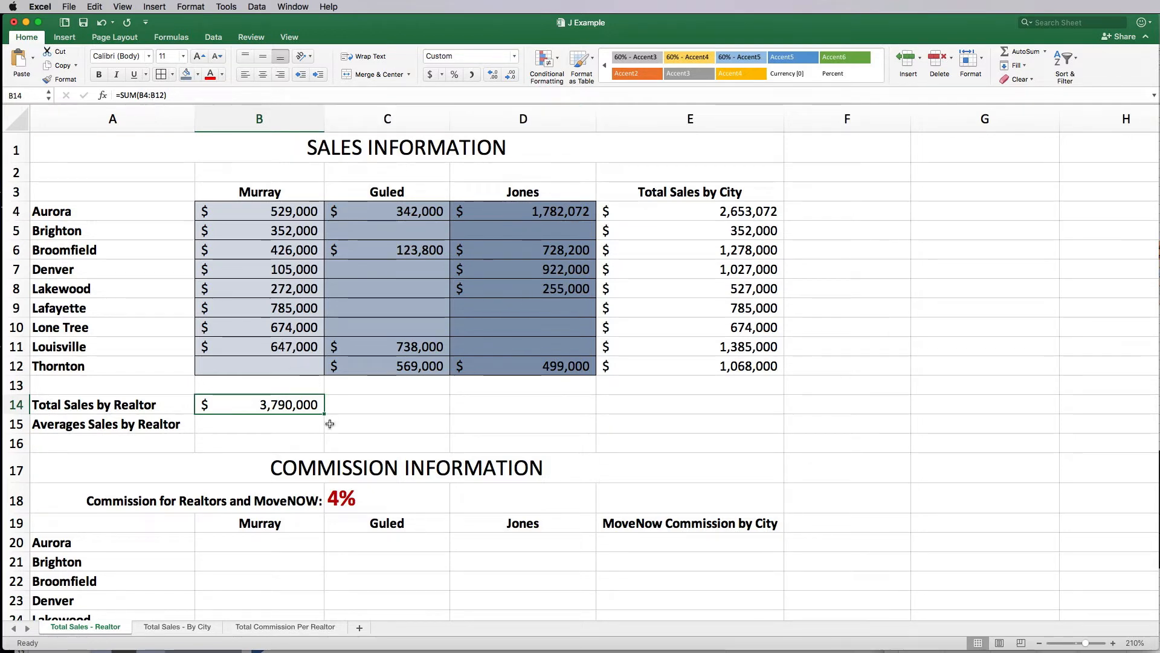
# Step: Fill B14's SUM formula across to D14, giving $1,772,800 for Guled and $4,186,272 for Jones
pyautogui.moveTo(325, 414); pyautogui.dragTo(539, 413)
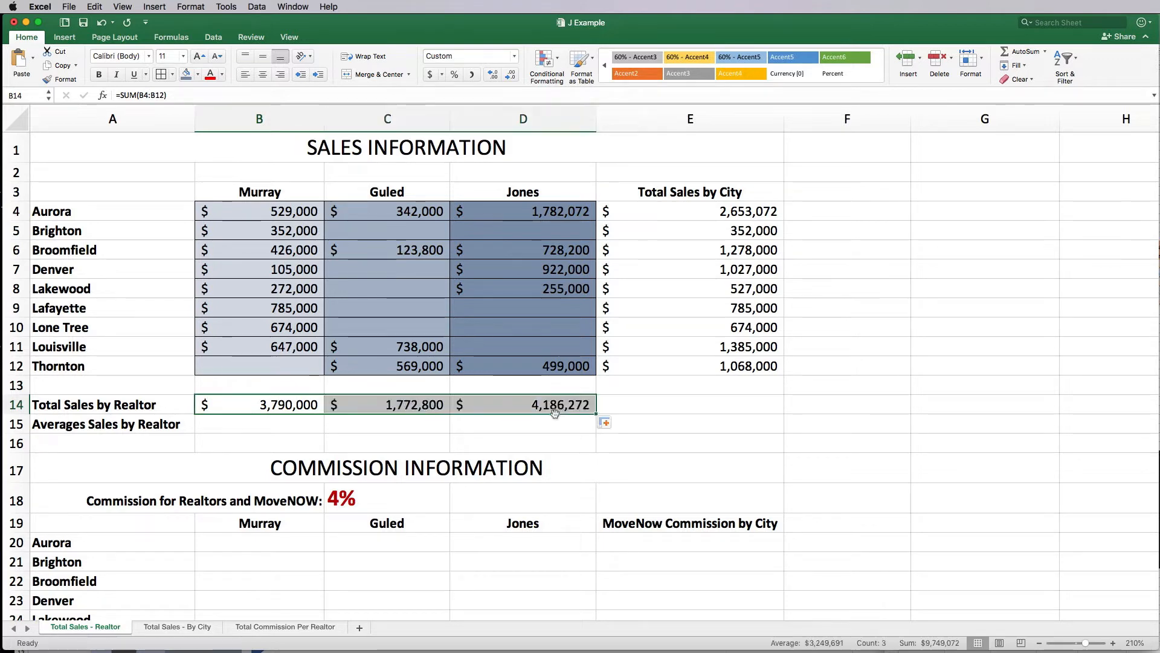
pyautogui.click(405, 404)
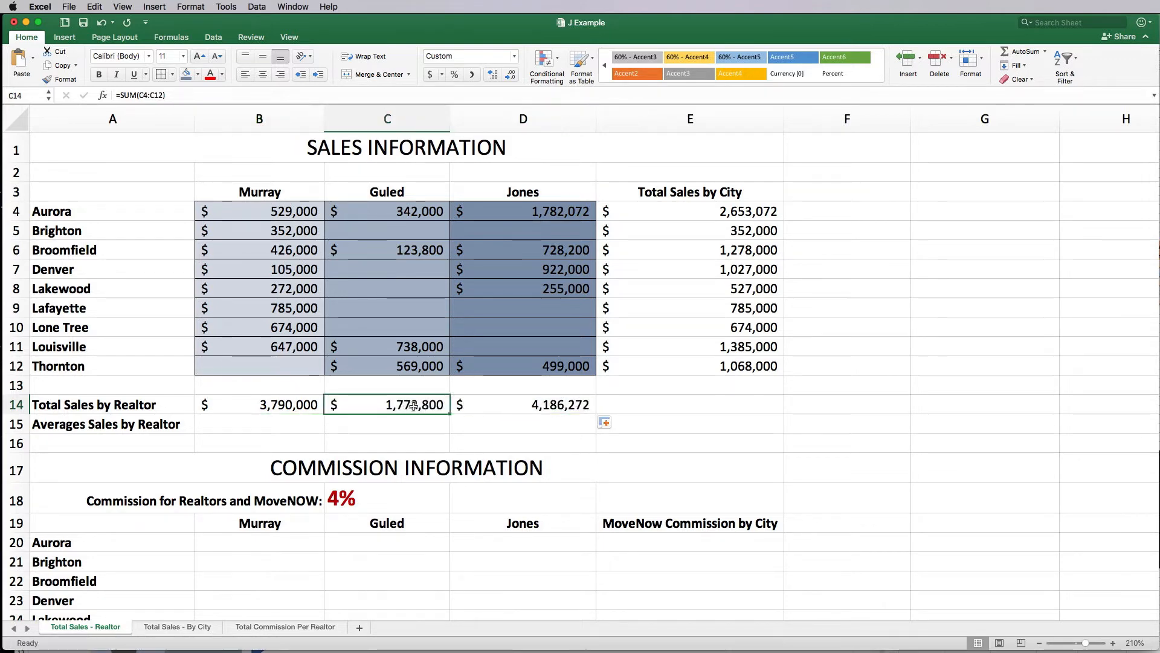
pyautogui.click(503, 406)
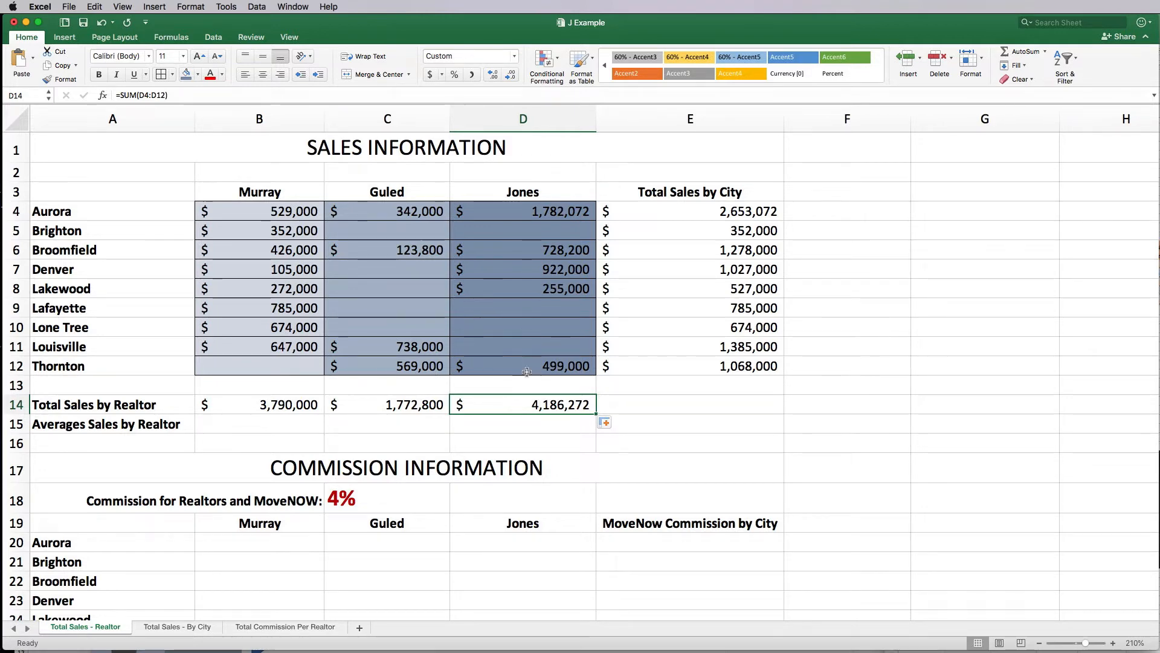
pyautogui.click(303, 424)
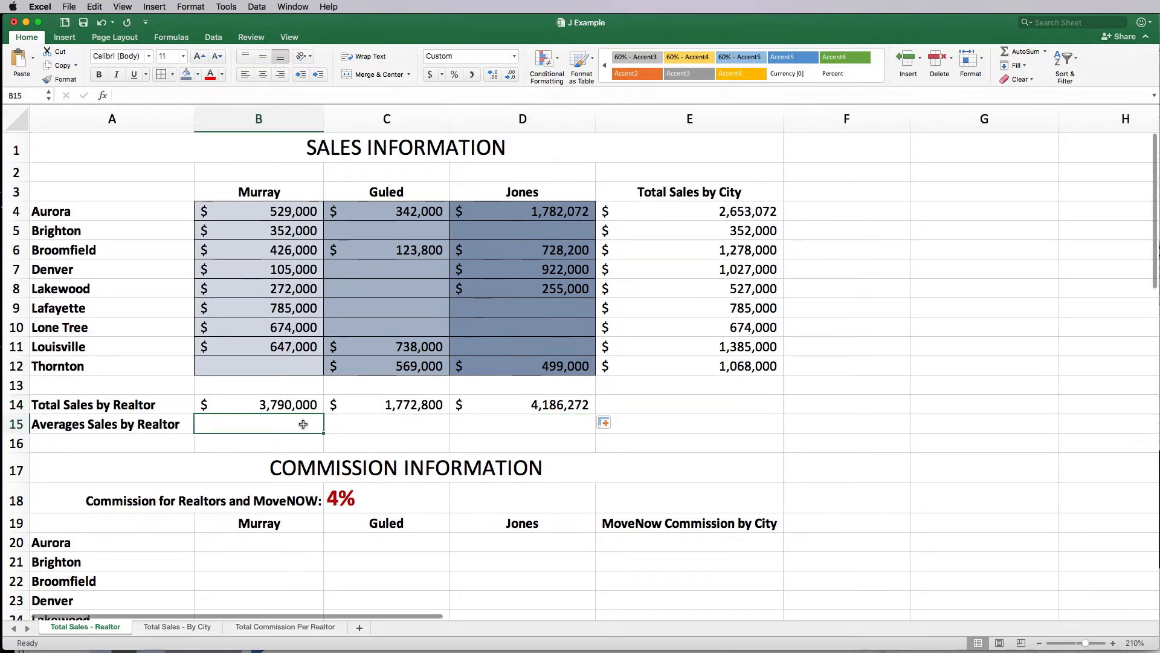
# Step: Put =AVERAGE(B4:B12) in B15 and fill it to D15: $473,750, $443,200, $837,254
pyautogui.click(164, 38)
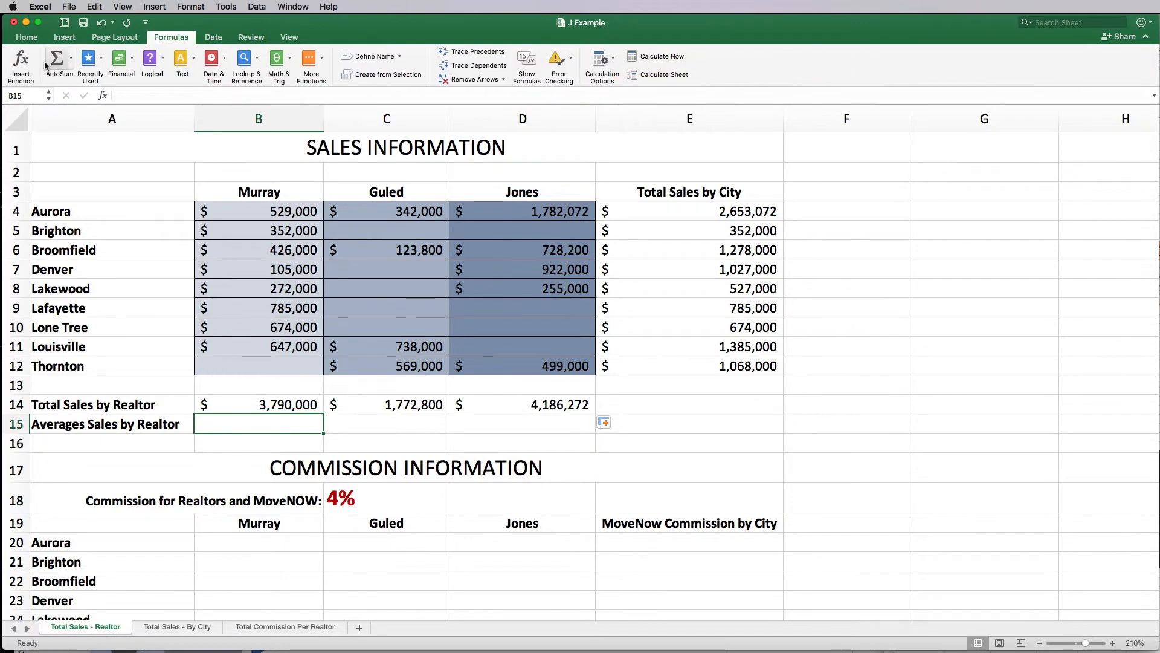
pyautogui.click(72, 64)
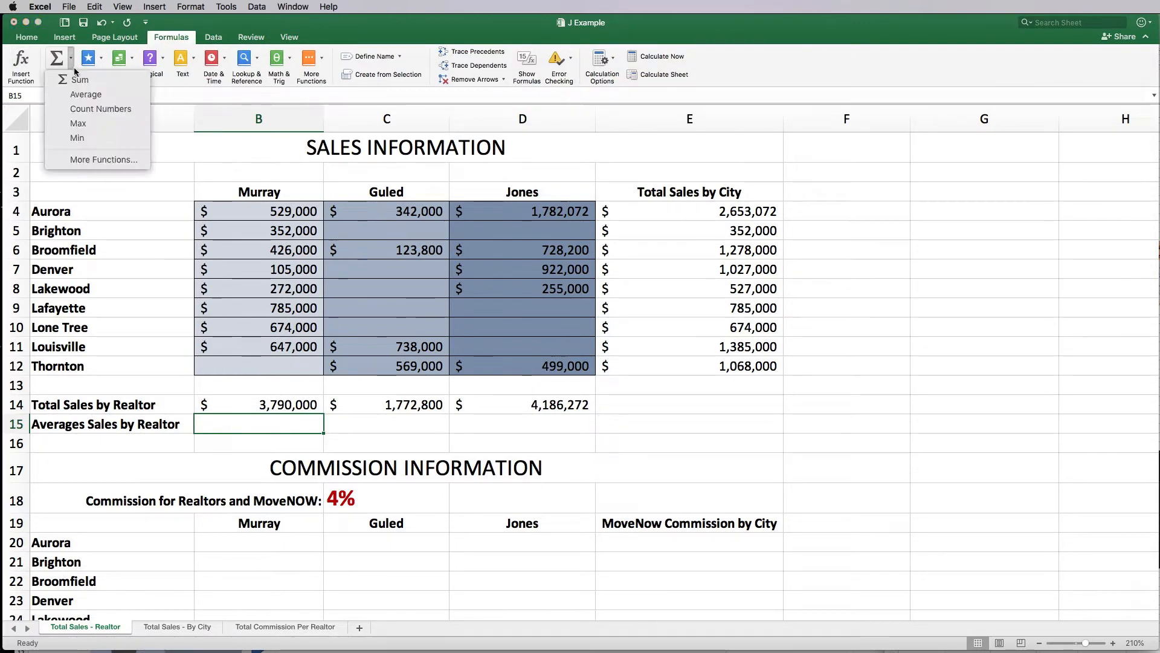
pyautogui.click(79, 99)
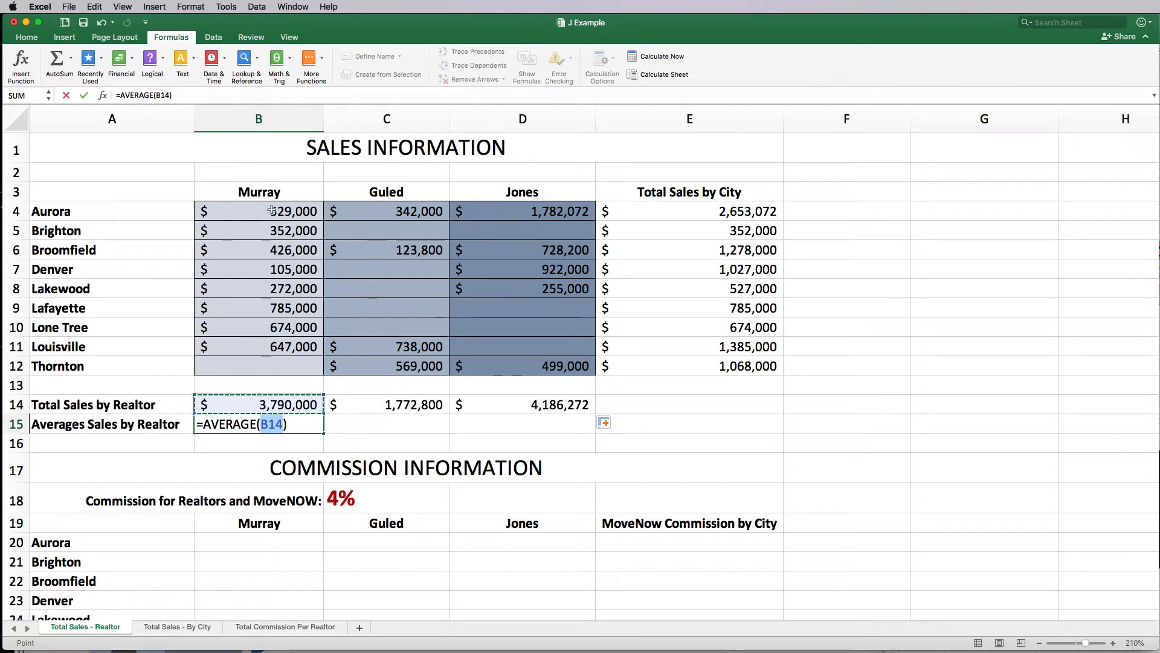
pyautogui.moveTo(272, 209); pyautogui.dragTo(277, 364)
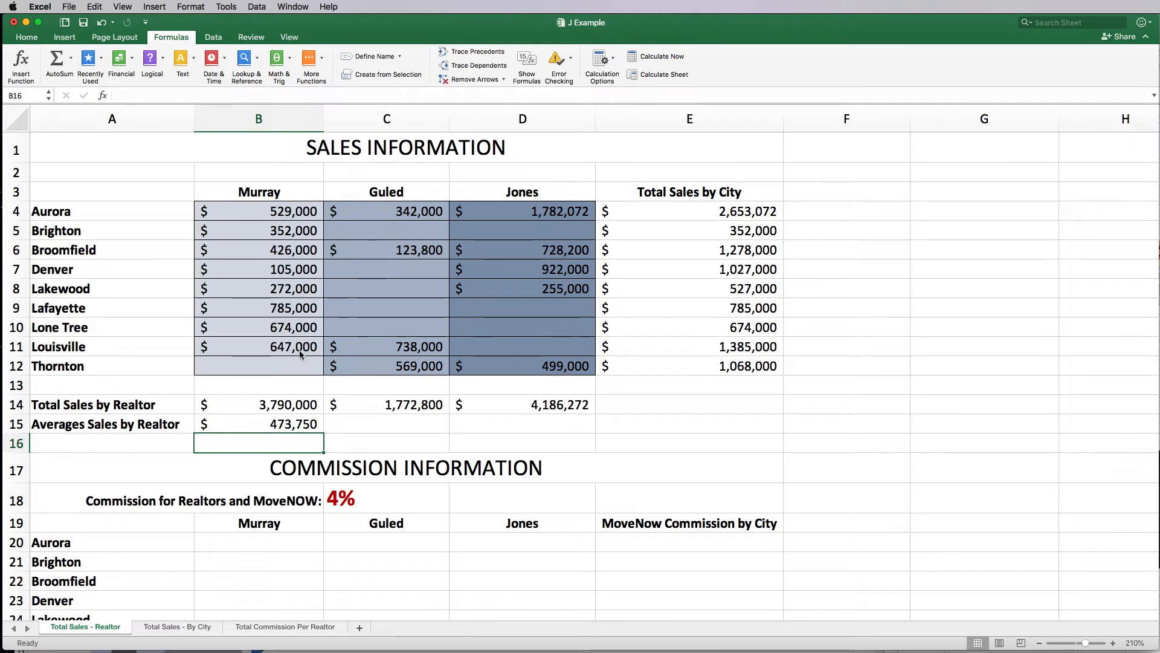
pyautogui.click(285, 424)
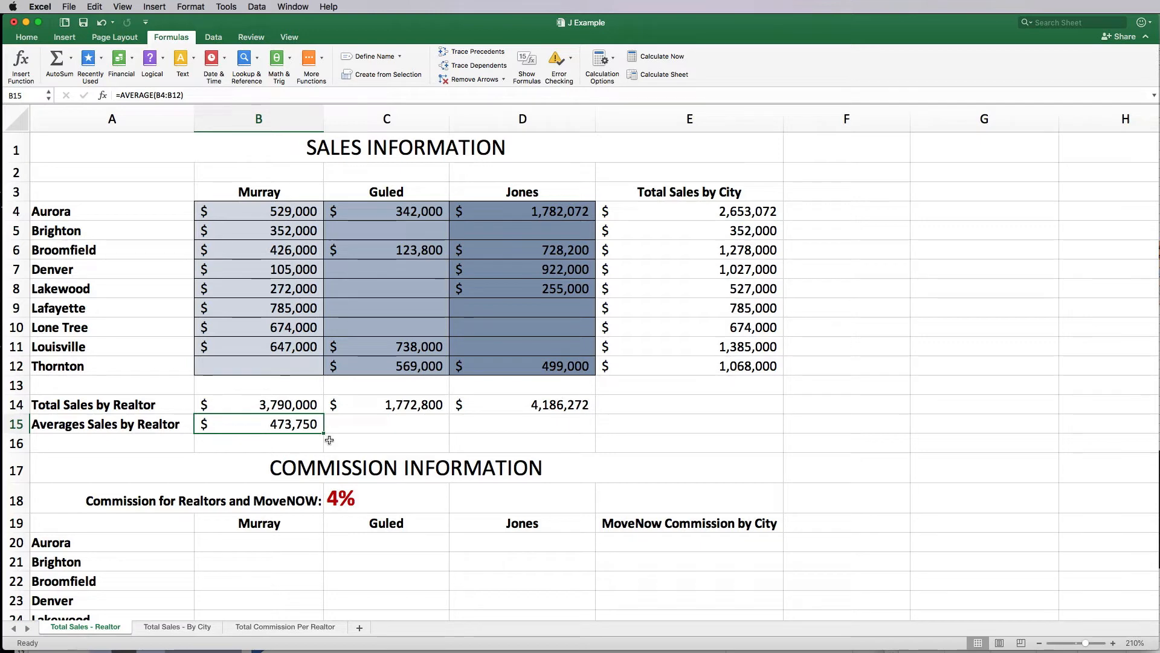
pyautogui.moveTo(323, 434); pyautogui.dragTo(592, 436)
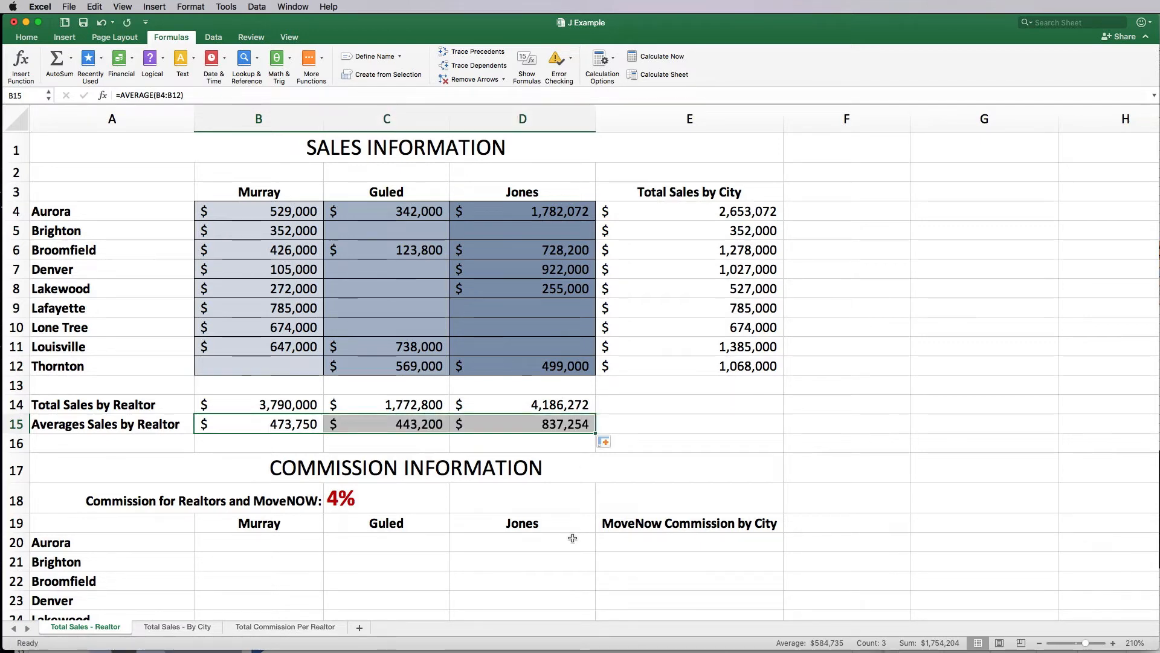
pyautogui.scroll(-4, 520, 518)
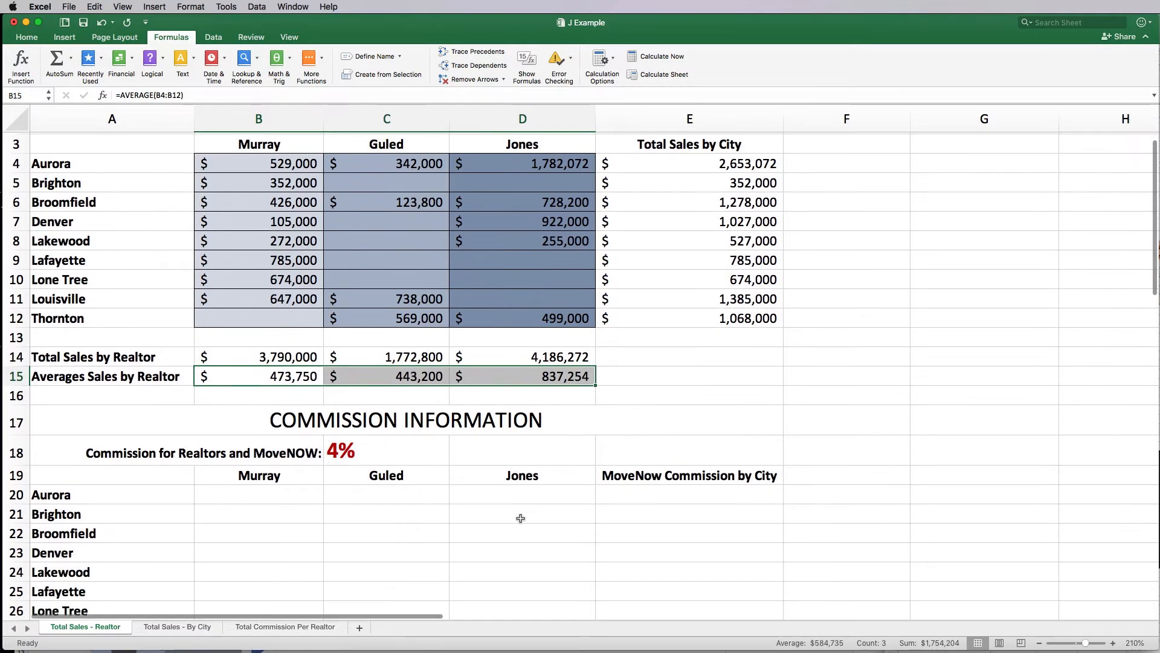
pyautogui.scroll(3, 520, 518)
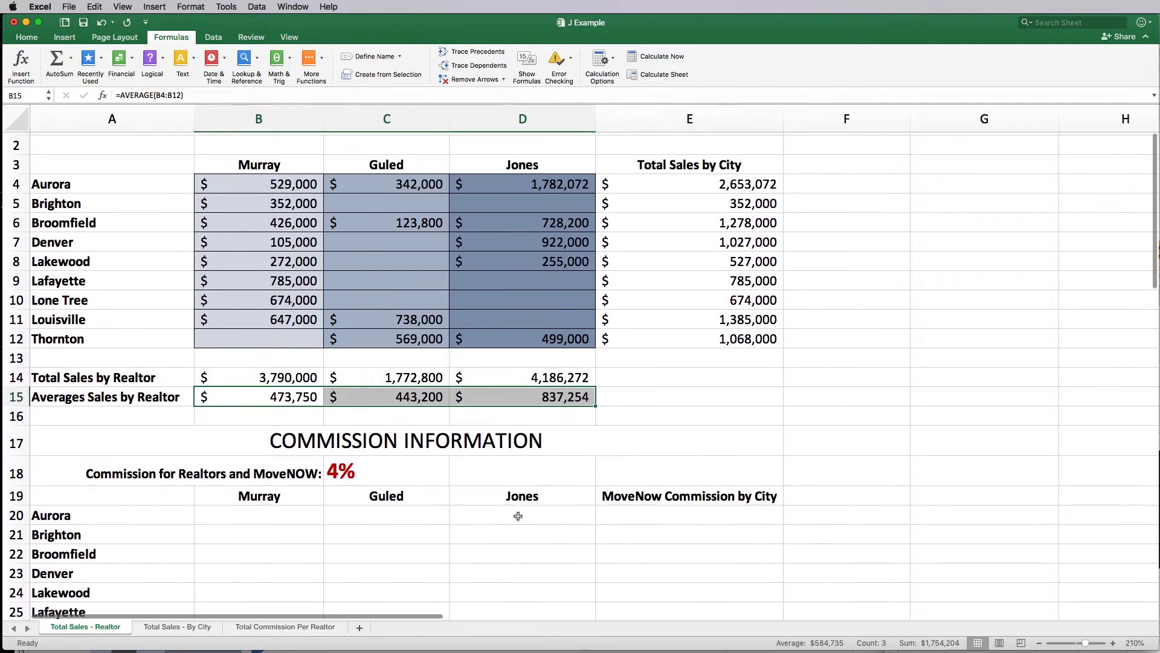
pyautogui.click(296, 375)
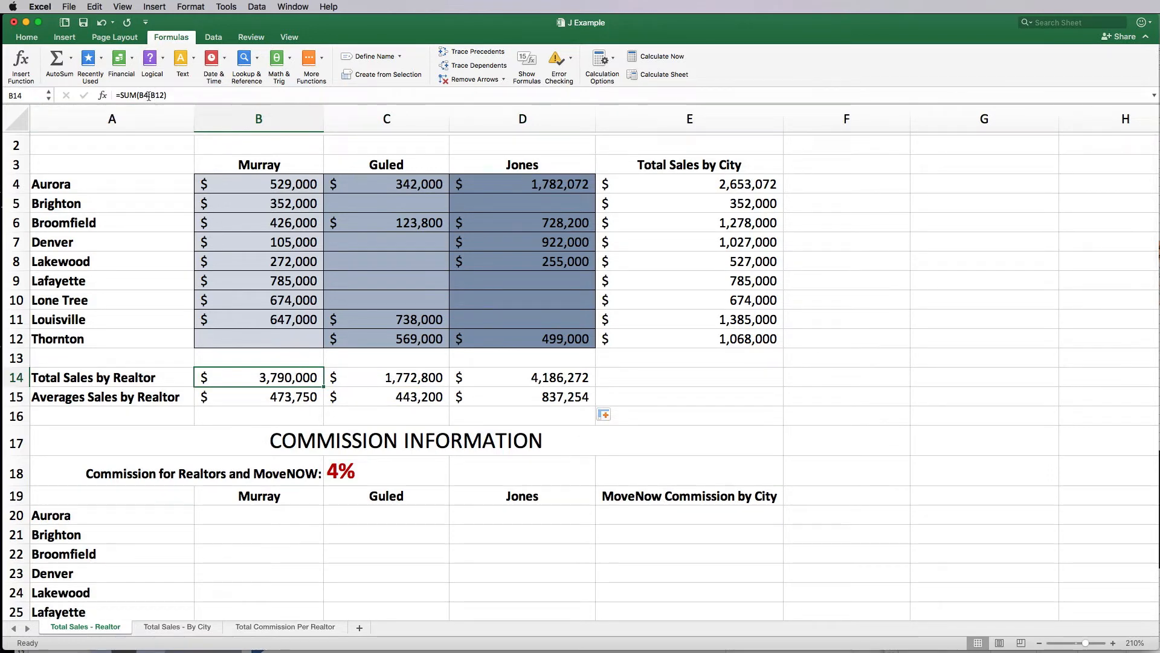
pyautogui.click(346, 476)
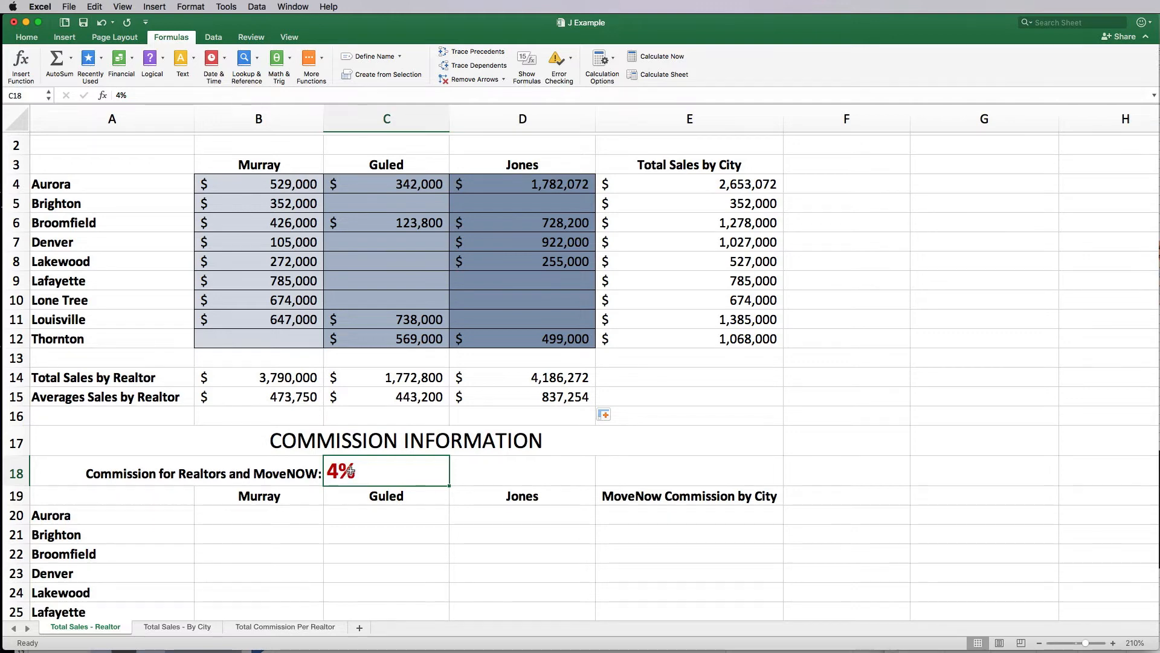
pyautogui.scroll(-3, 351, 468)
pyautogui.scroll(3, 338, 466)
pyautogui.click(302, 460)
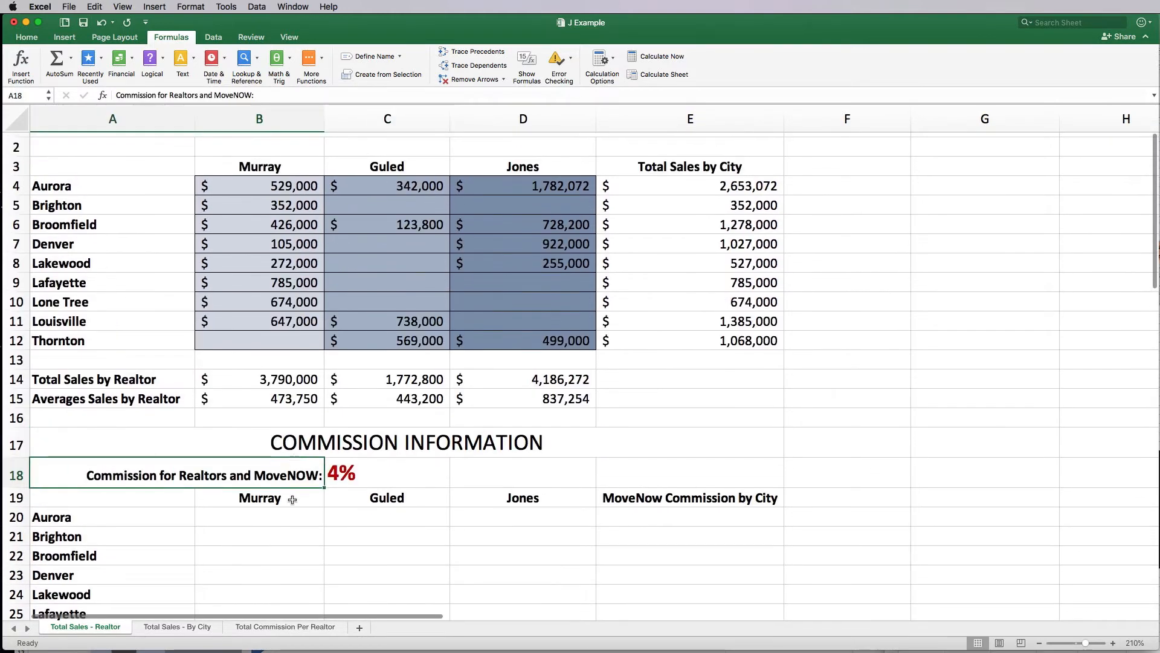
pyautogui.click(281, 518)
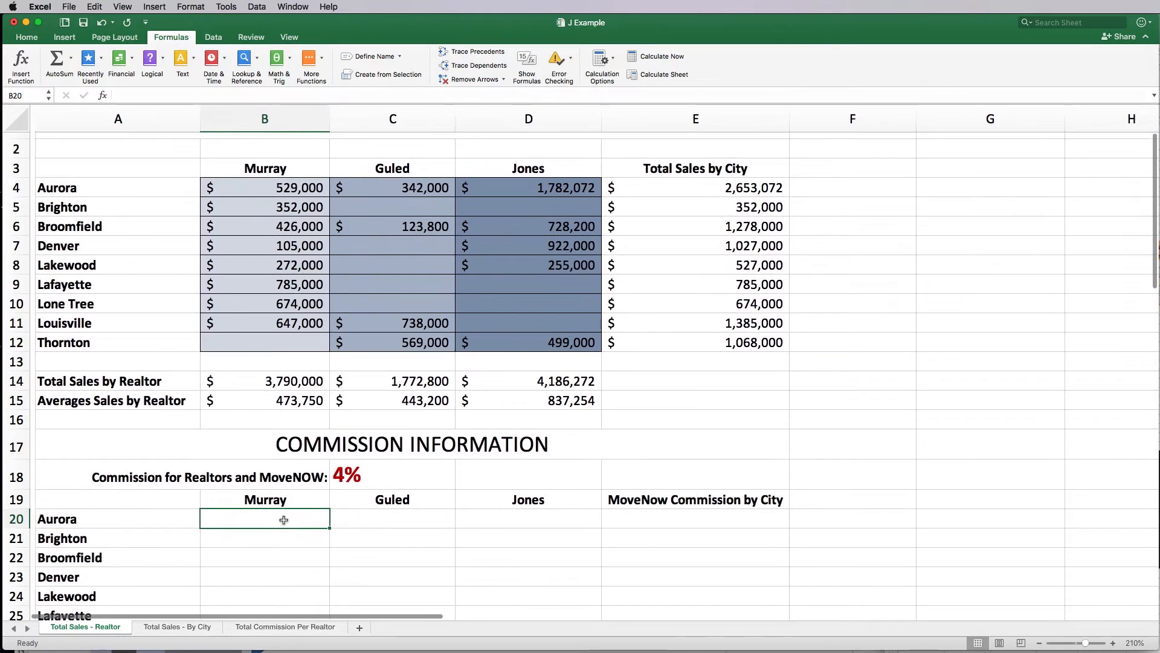
pyautogui.scroll(-5, 282, 520)
pyautogui.scroll(6, 283, 522)
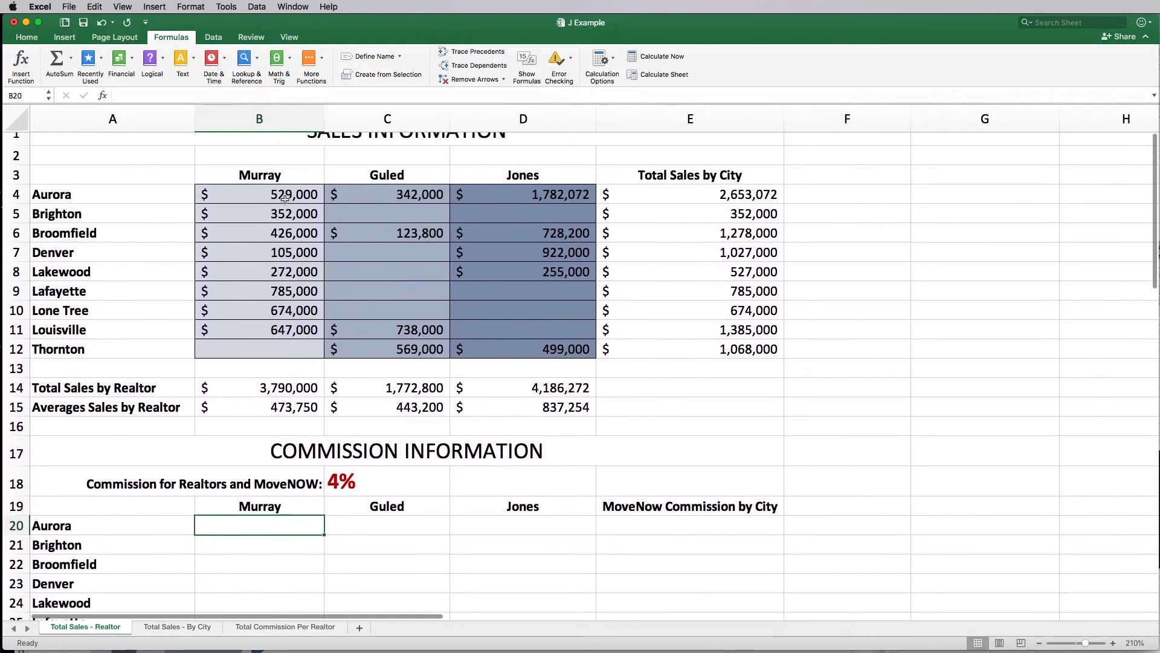
# Step: Enter =B4*C18 in B20 so Murray's Aurora commission shows $21,160.00 at the 4% rate
pyautogui.scroll(1, 284, 199)
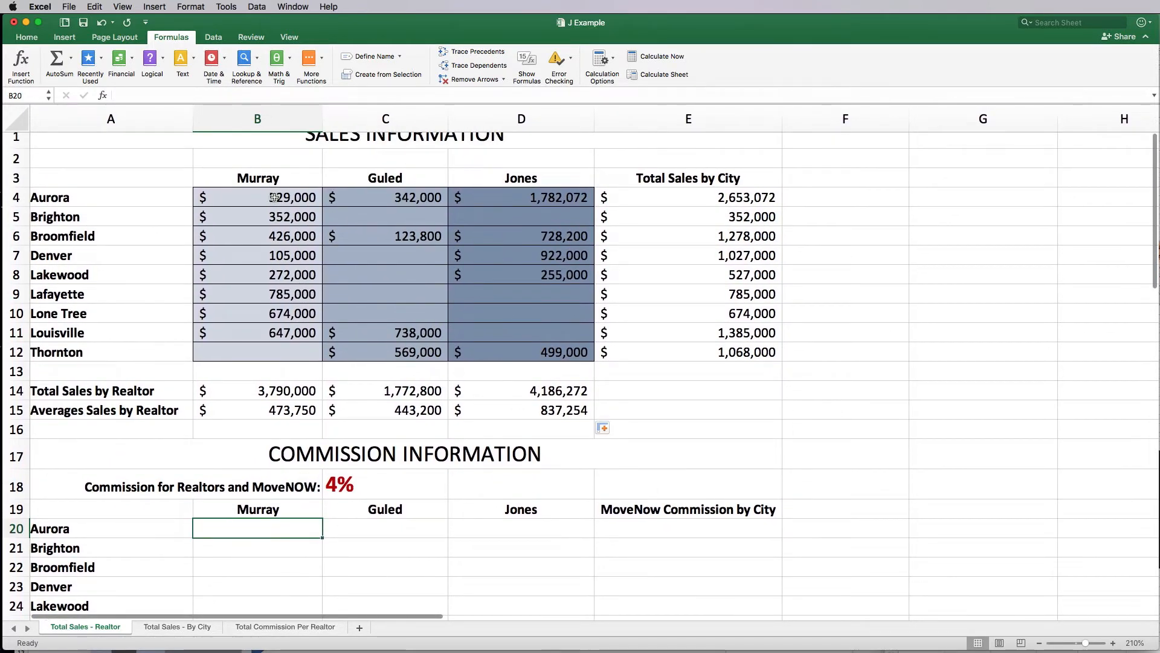
pyautogui.write('=')
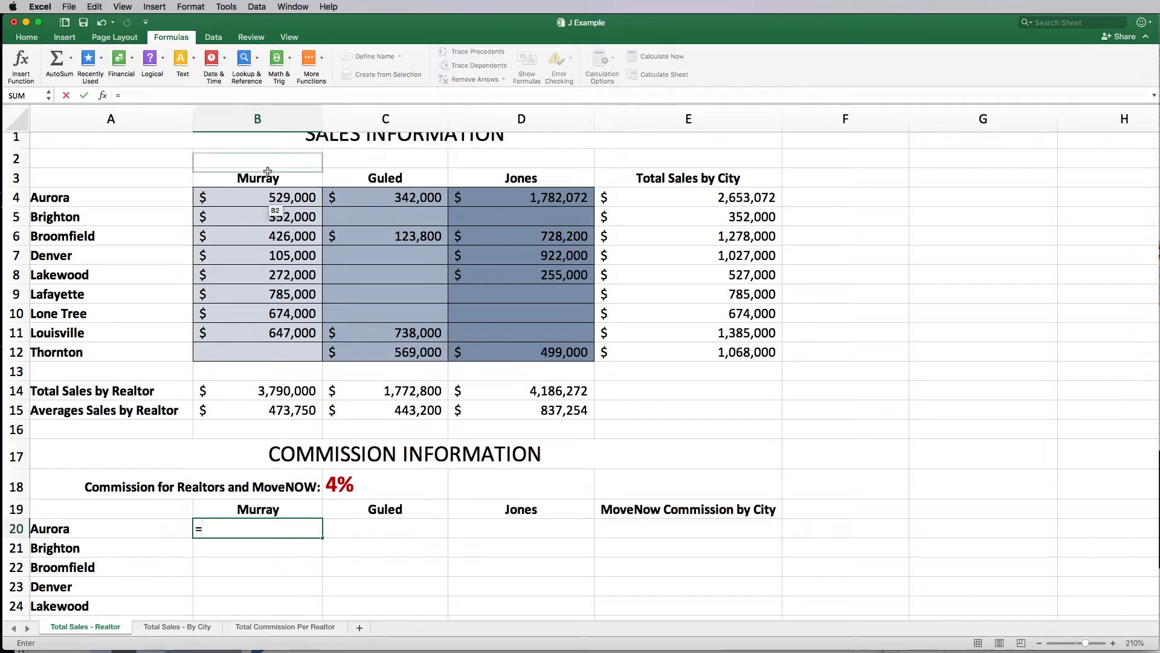
pyautogui.click(282, 198)
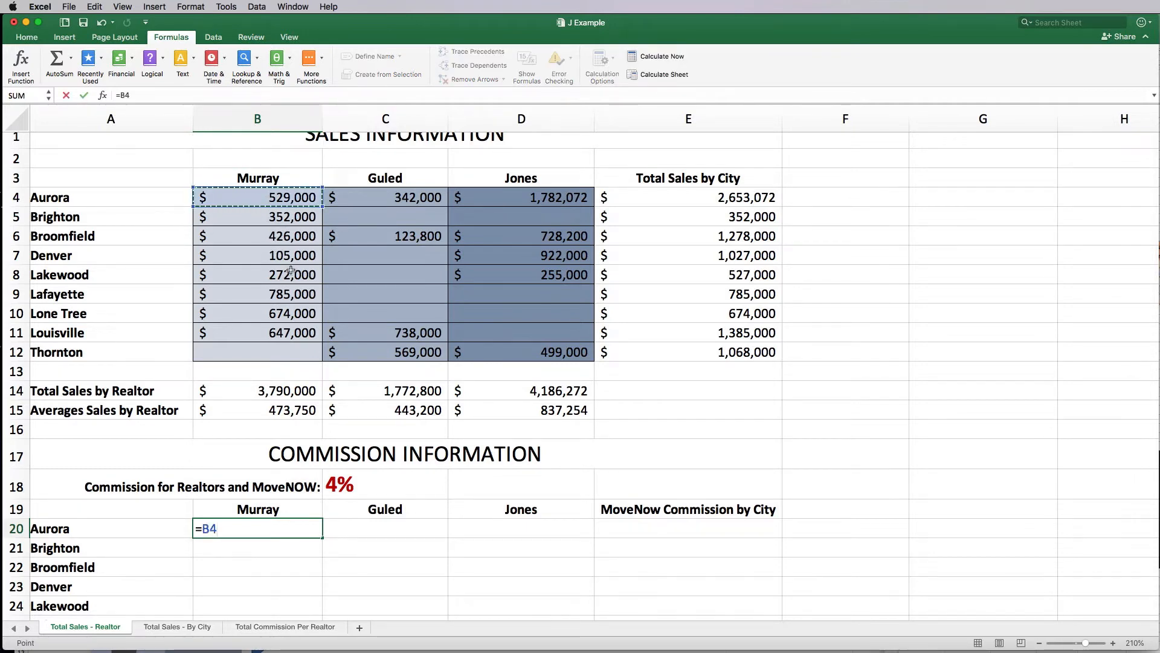
pyautogui.write('*')
pyautogui.click(360, 488)
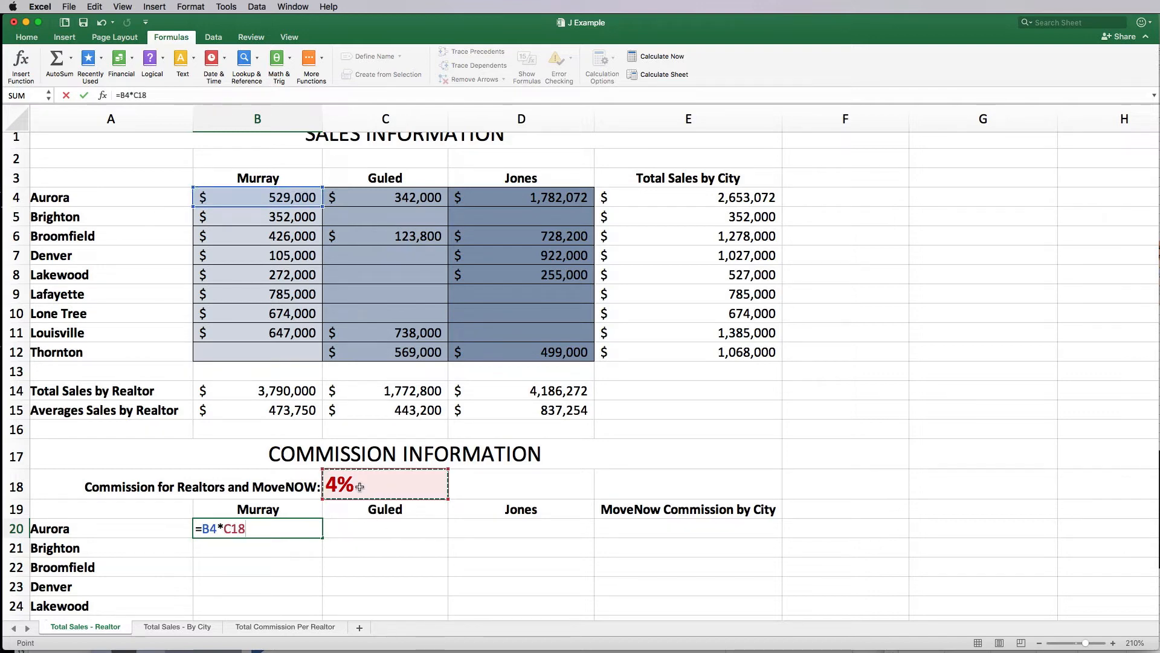
pyautogui.press('Return')
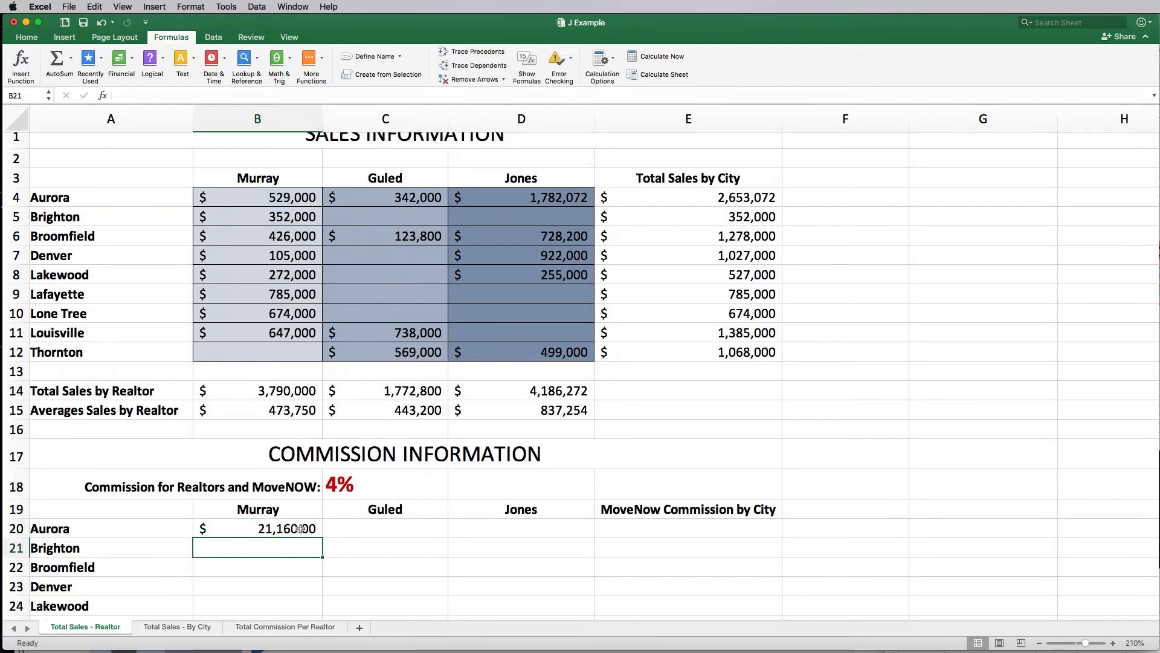
pyautogui.click(299, 529)
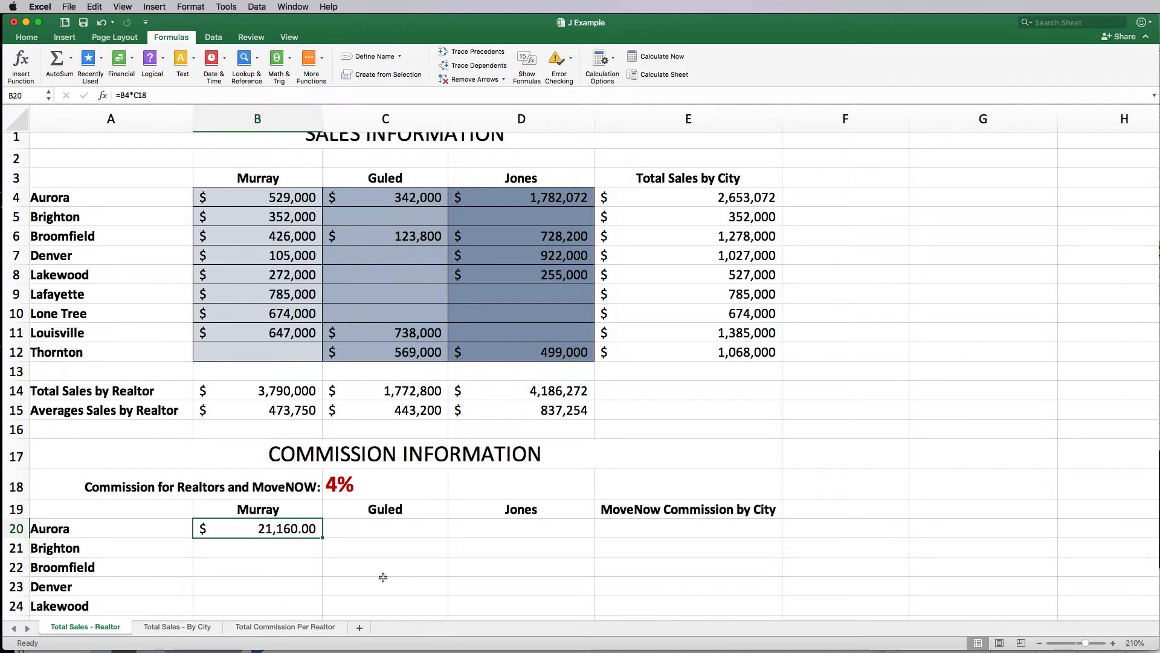
# Step: Fill Murray's commission formula from B20 down to B28 for Thornton
pyautogui.scroll(-4, 321, 563)
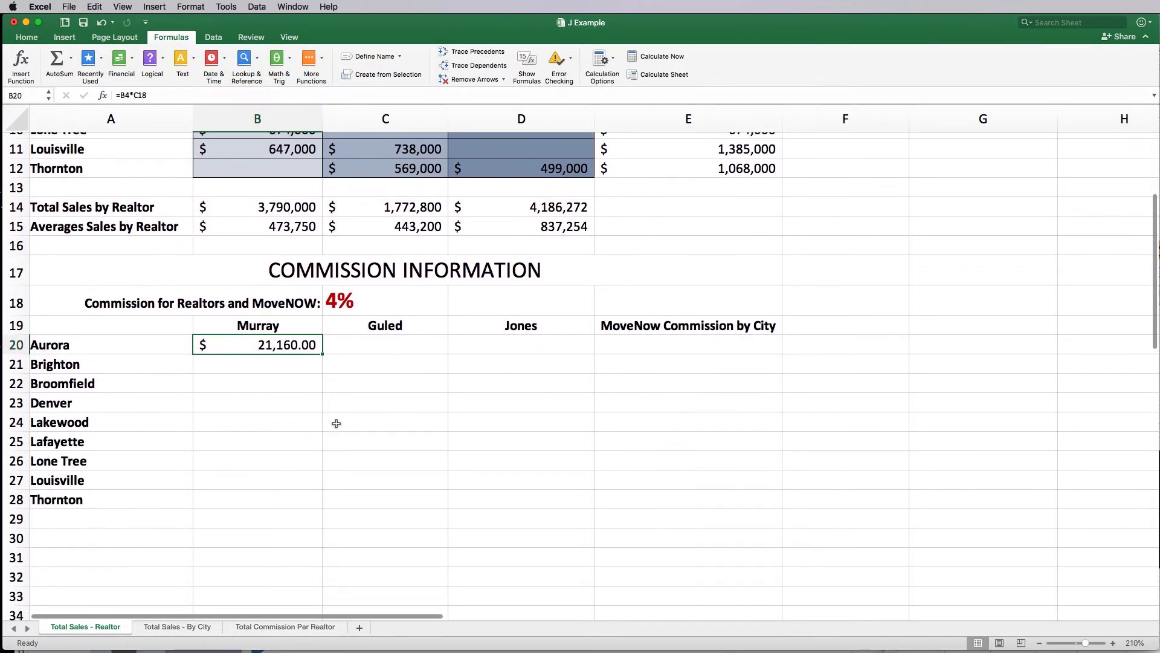
pyautogui.moveTo(320, 358); pyautogui.dragTo(320, 499)
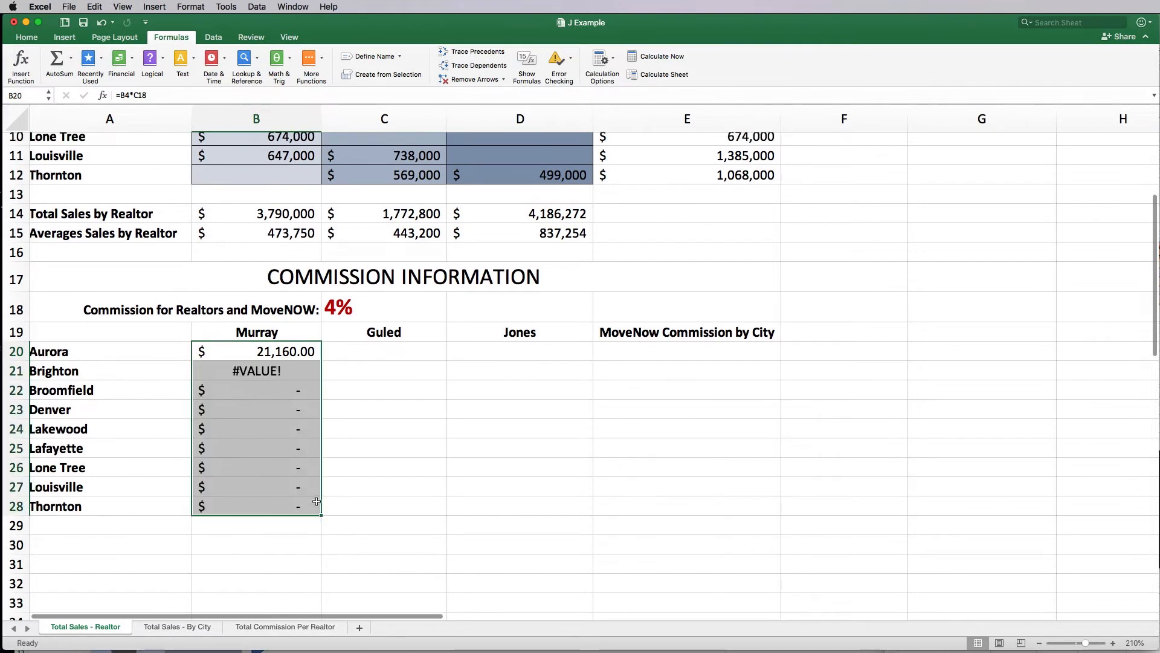
pyautogui.click(345, 424)
# Step: Open Excel Help on the #VALUE! error shown in Brighton's commission cell B21
pyautogui.scroll(5, 344, 427)
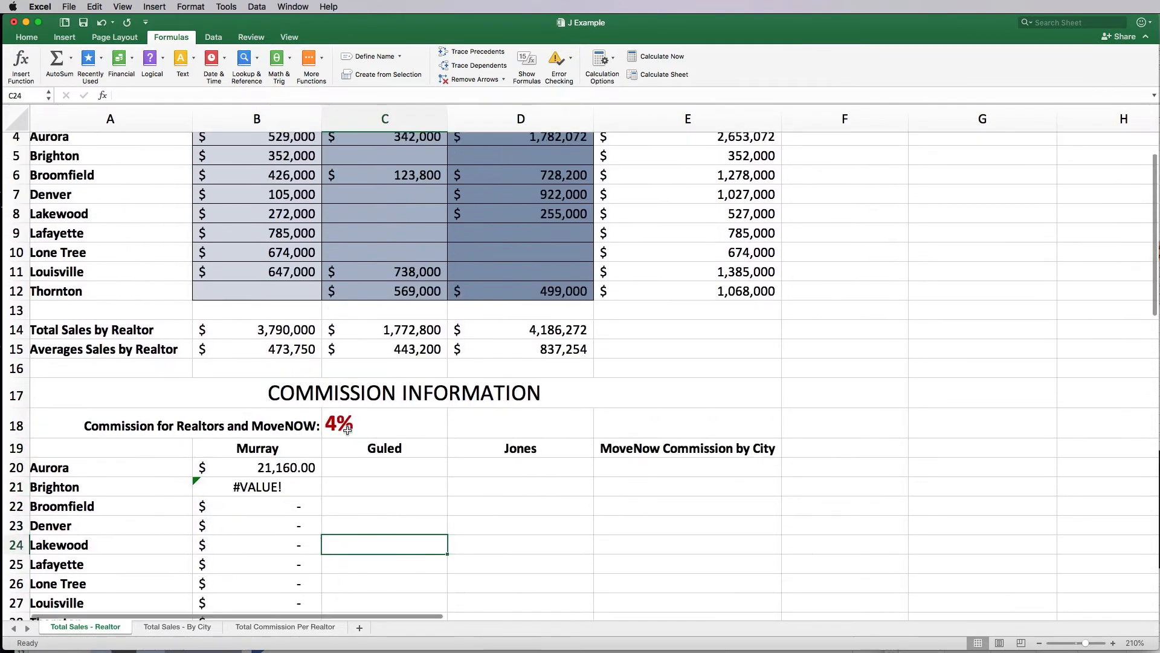
pyautogui.click(269, 542)
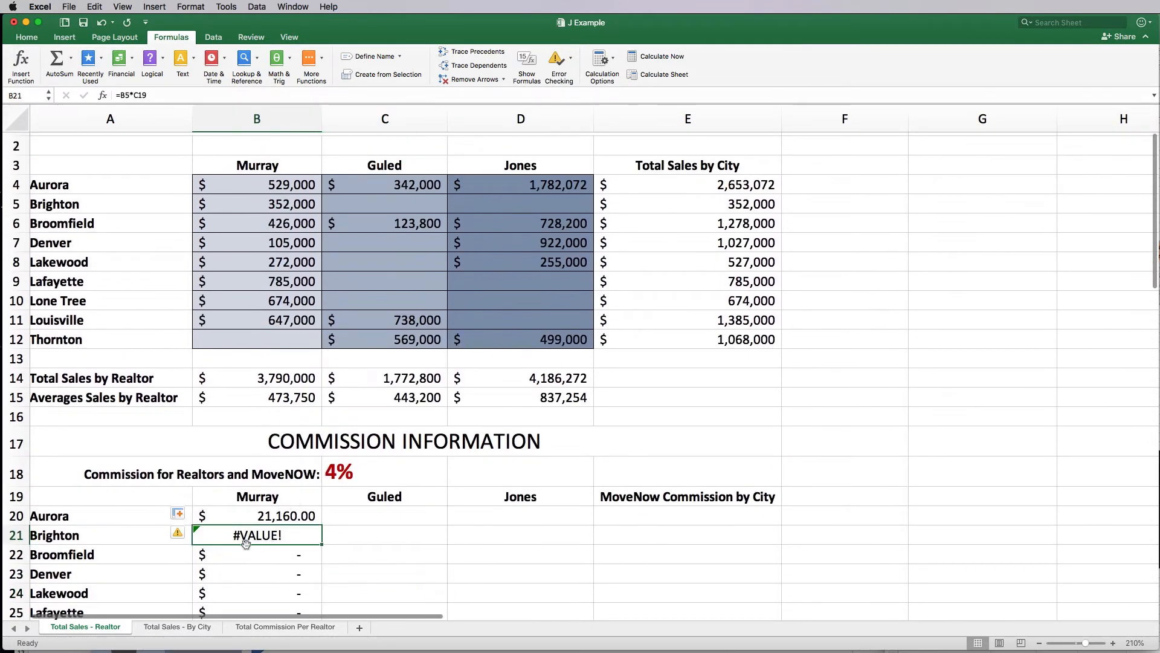
pyautogui.click(179, 534)
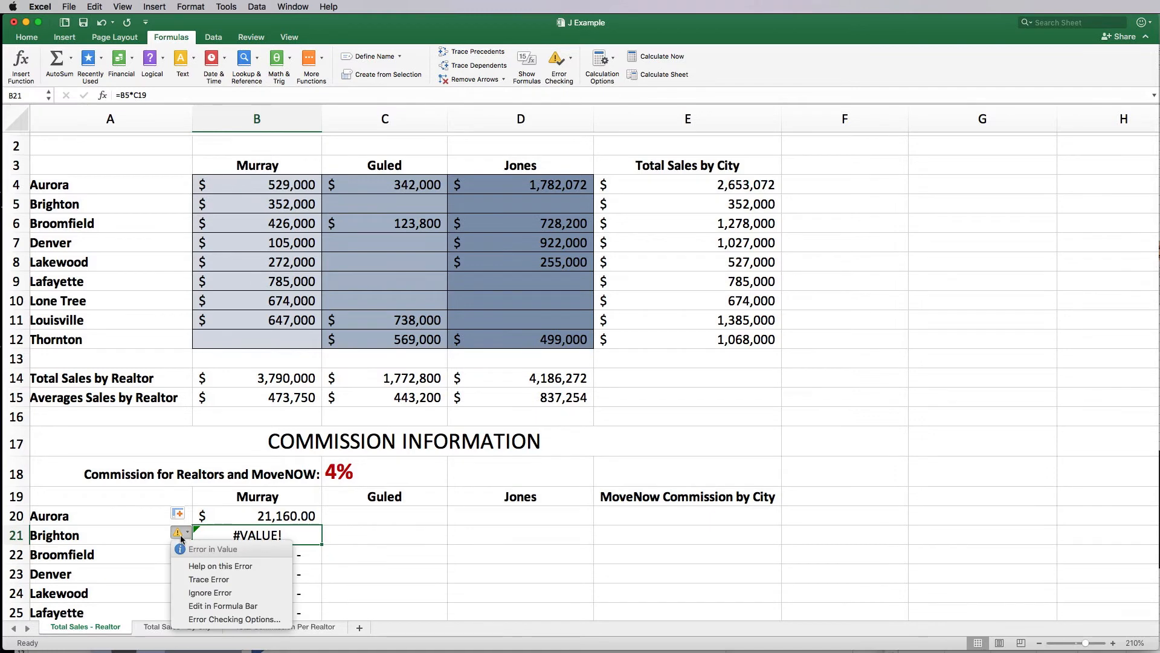
pyautogui.click(219, 566)
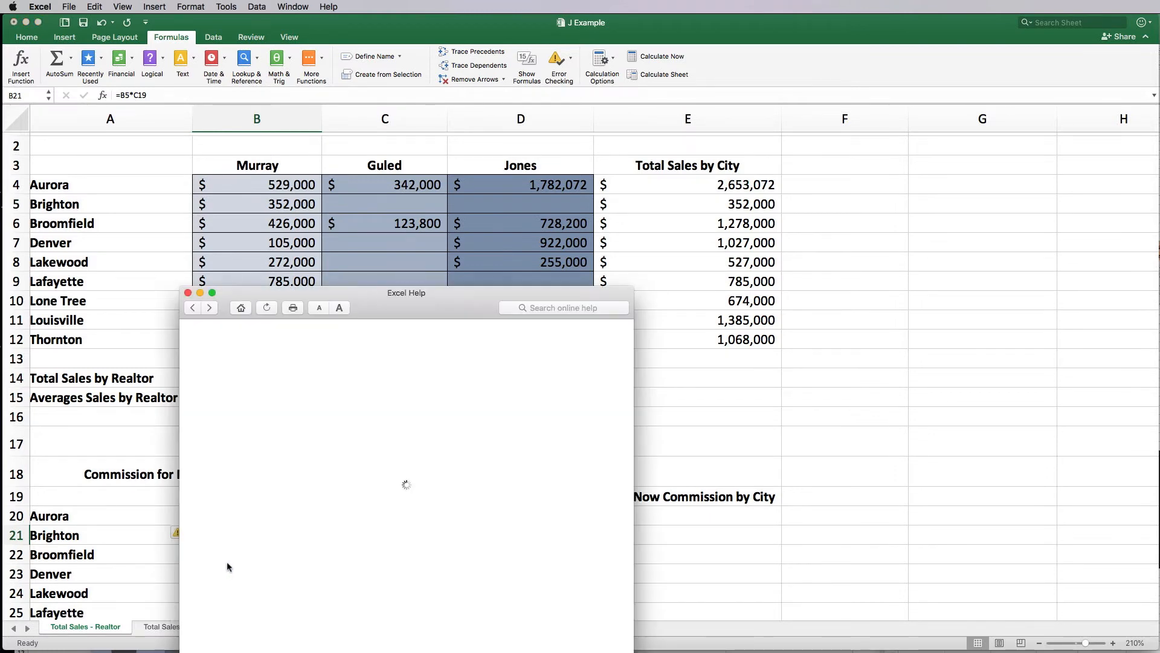
# Step: Close the Excel Help window on #VALUE! and scroll back to the commission table
pyautogui.click(187, 293)
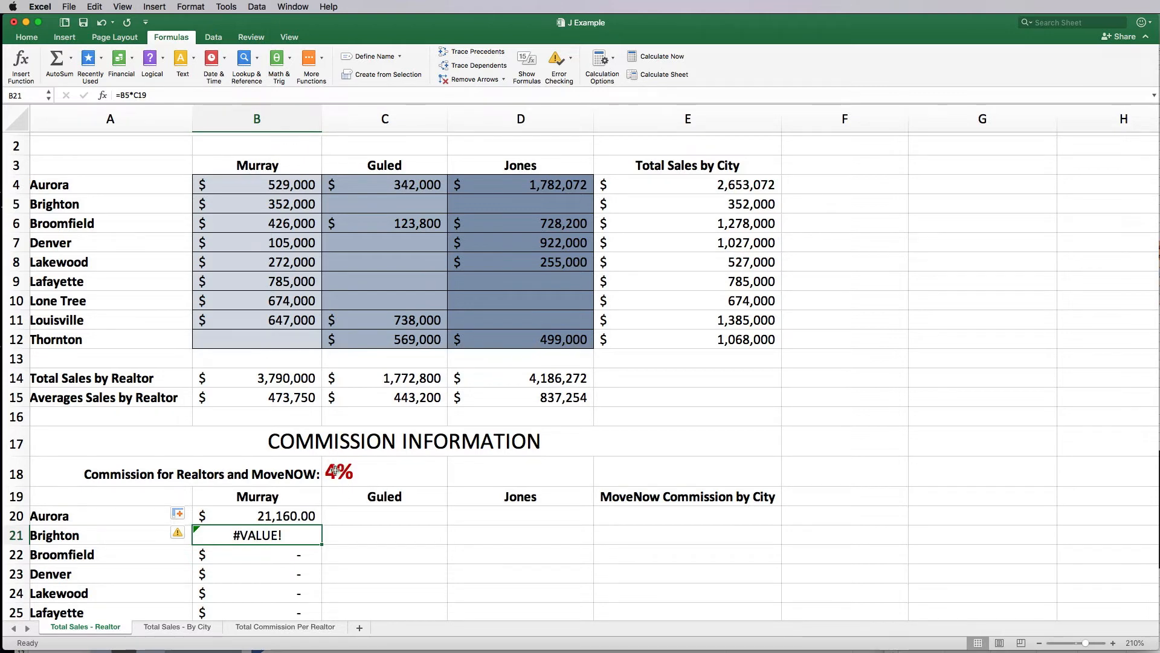
pyautogui.scroll(-5, 331, 472)
# Step: Clear the wrong commission results from Brighton to Thornton in B21:B28
pyautogui.click(271, 523)
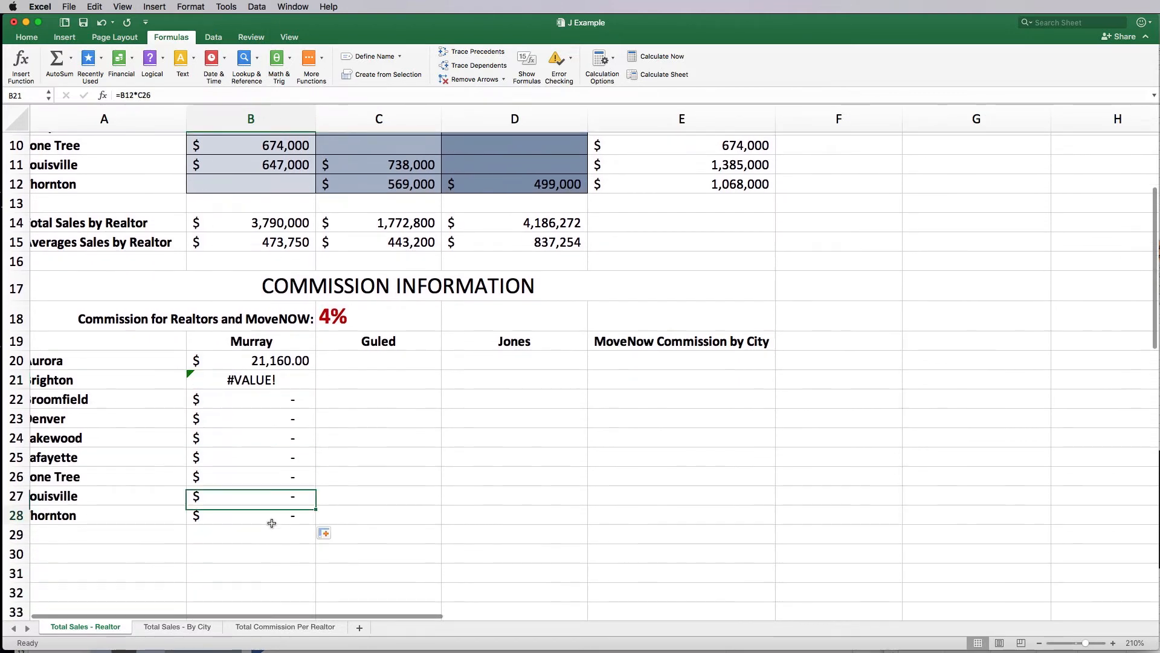
pyautogui.moveTo(270, 389); pyautogui.dragTo(284, 515)
pyautogui.press('Delete')
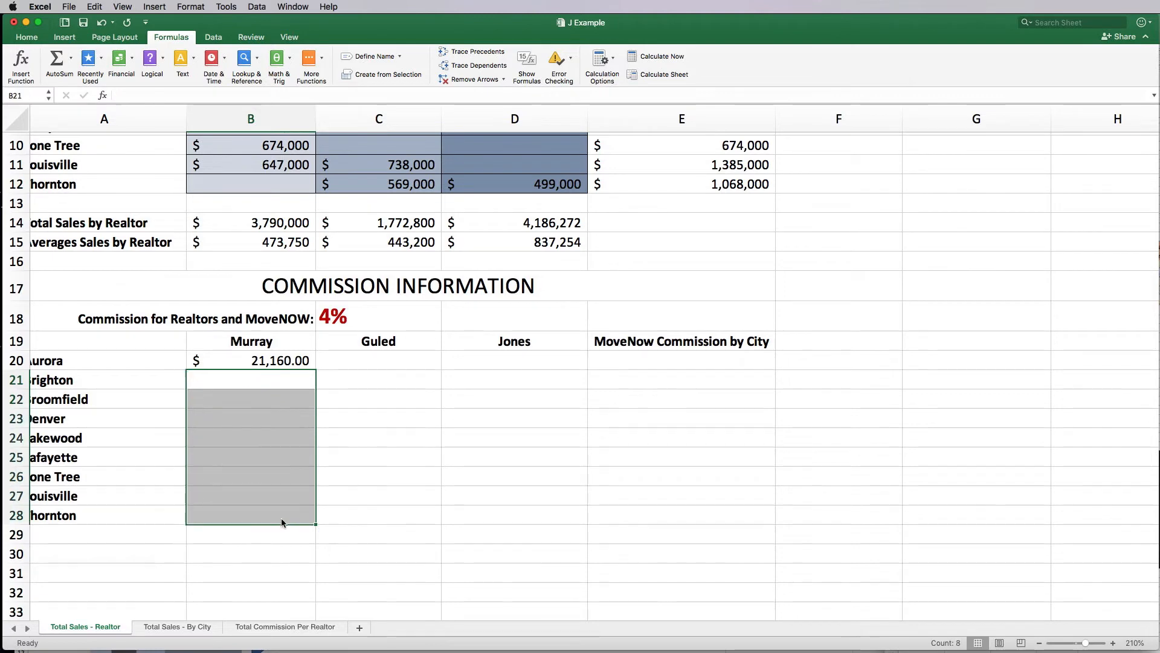
# Step: Change B20 to =B4*$C$18 and fill it down to Thornton in B28
pyautogui.click(255, 365)
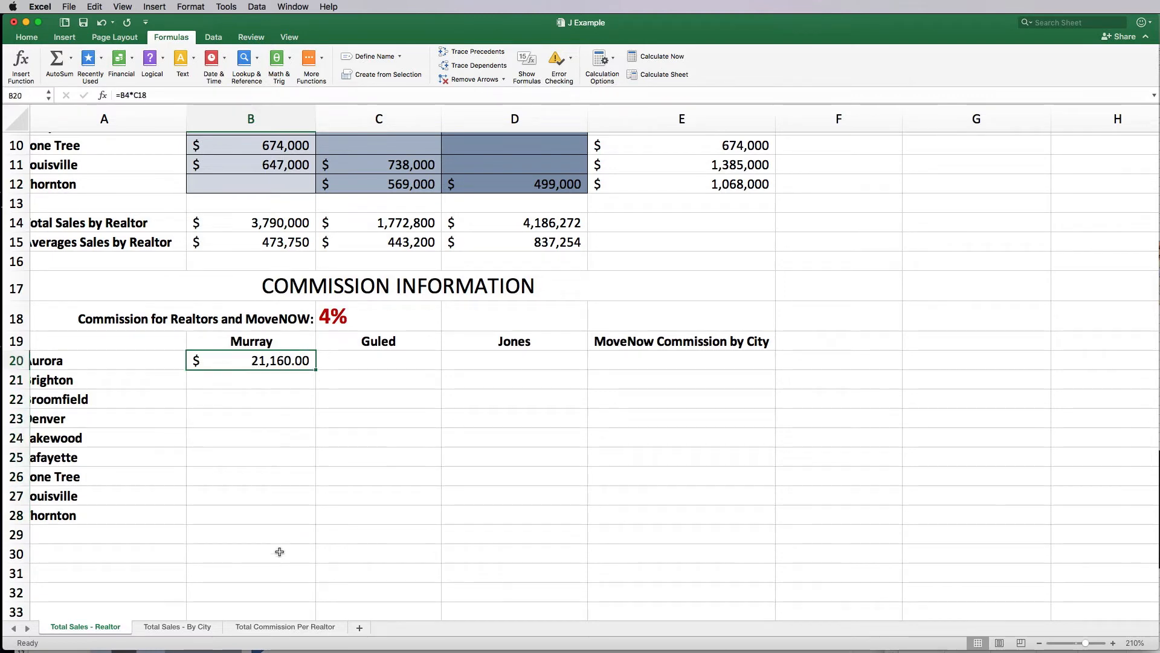
pyautogui.click(145, 95)
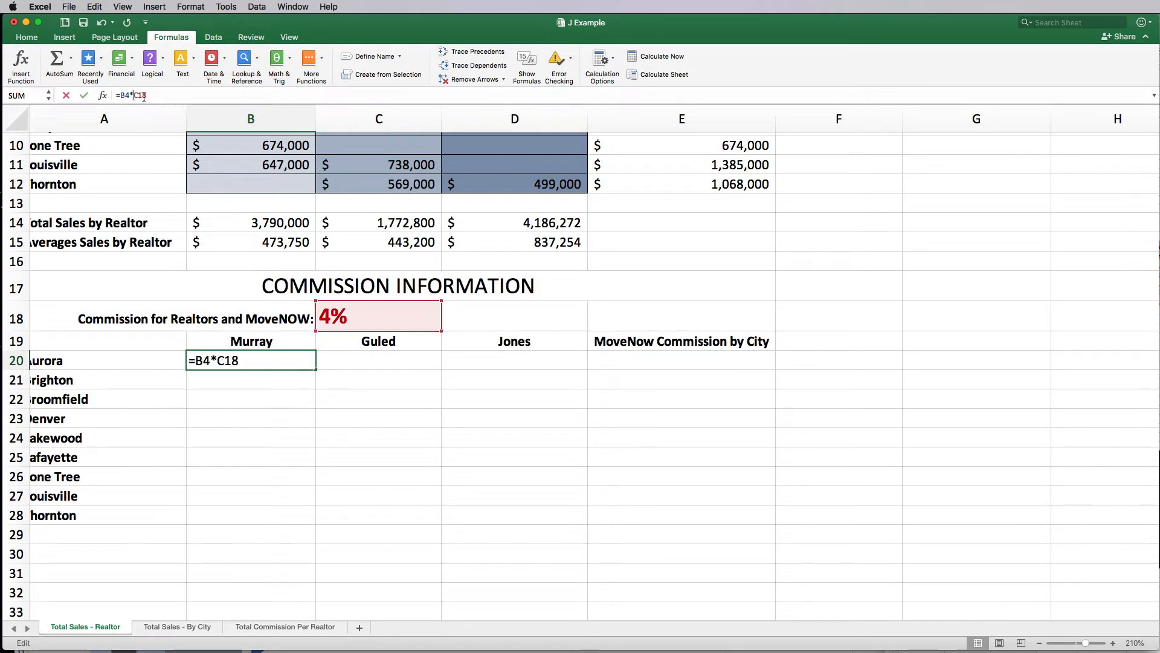
pyautogui.write('$C')
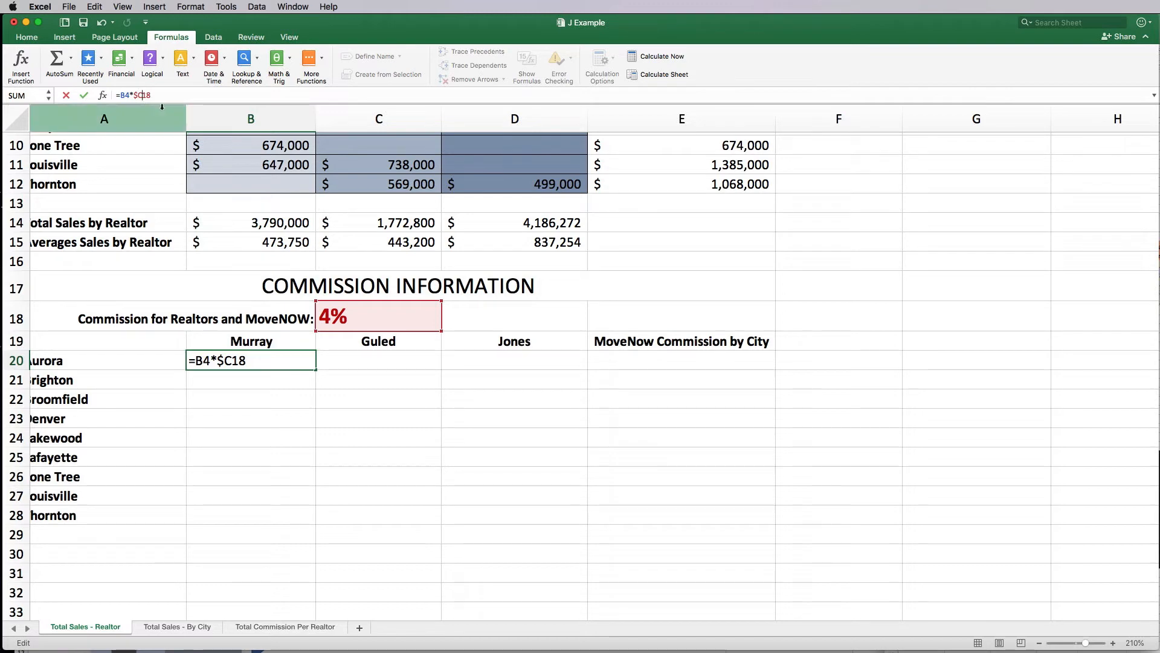
pyautogui.write('$')
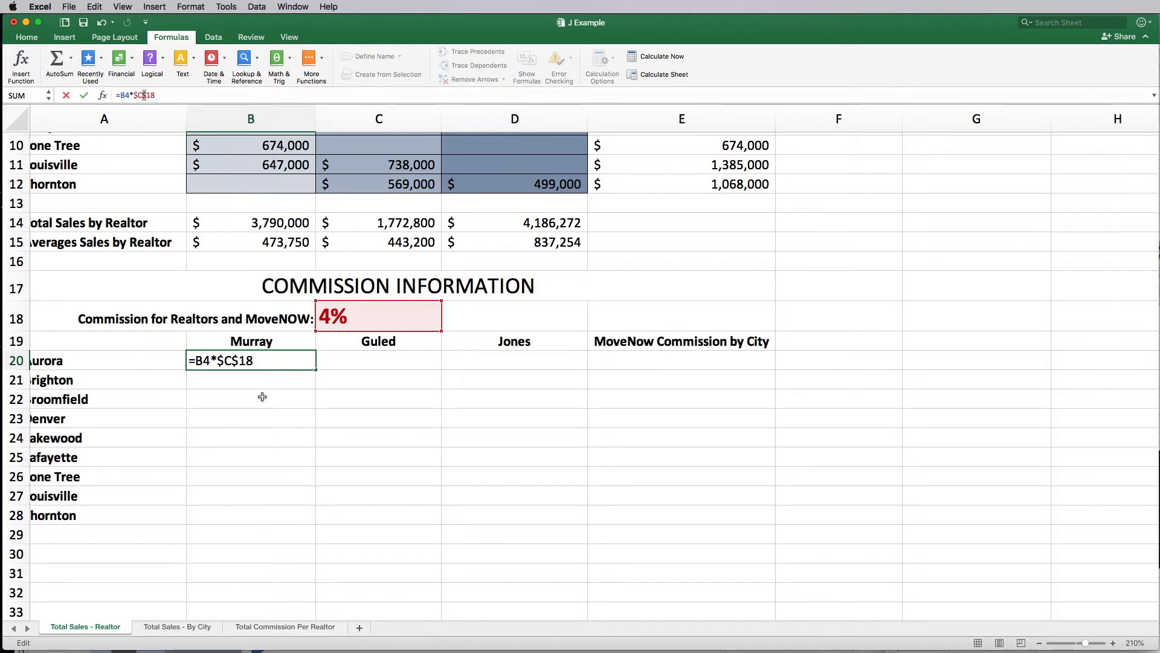
pyautogui.press('Return')
pyautogui.press('Up')
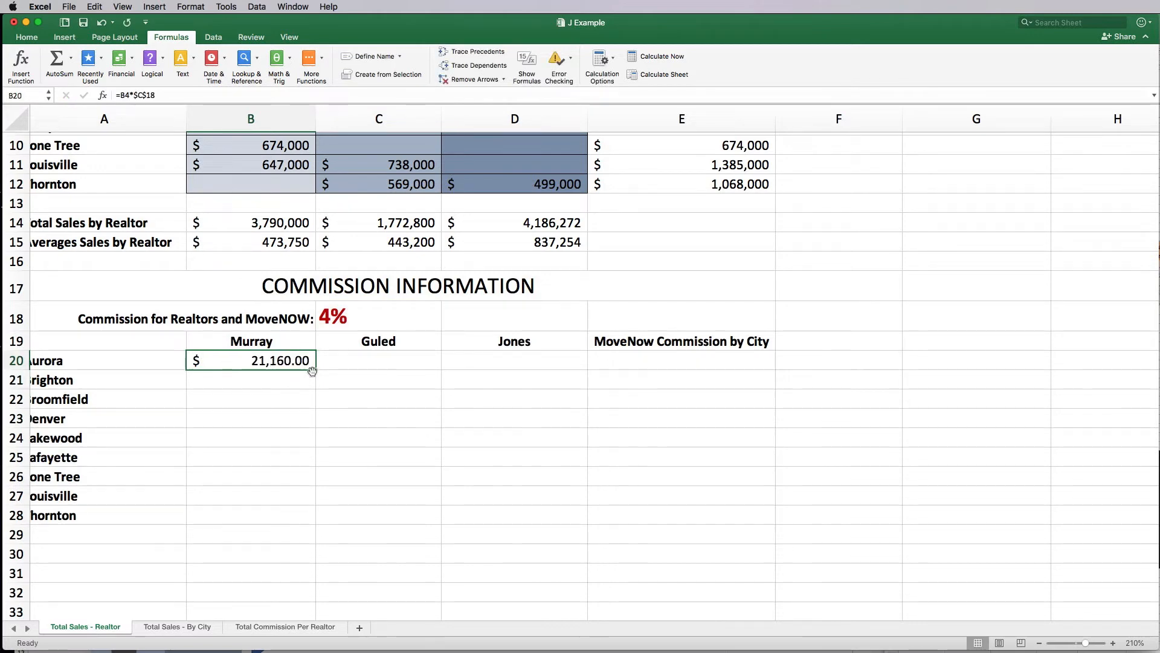
pyautogui.moveTo(315, 370); pyautogui.dragTo(315, 521)
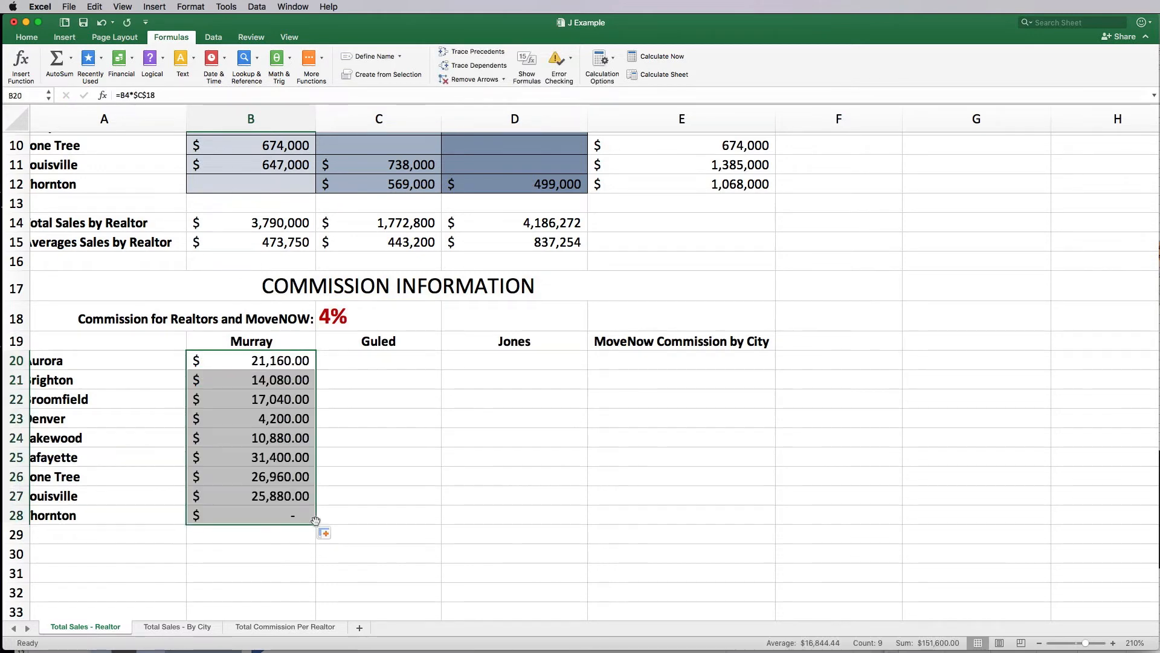
# Step: Inspect the Denver, Brighton and Broomfield commission formulas and their $C$18 reference, discarding any changes
pyautogui.hscroll(-1, 315, 520)
pyautogui.click(295, 416)
pyautogui.click(290, 382)
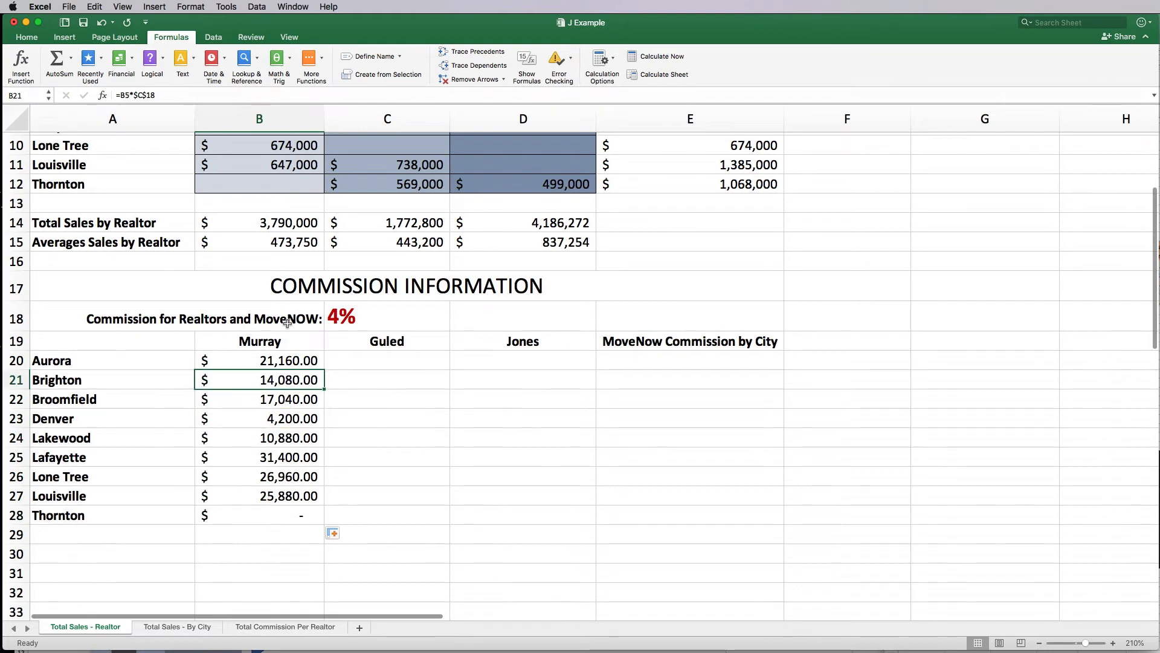
pyautogui.click(282, 397)
pyautogui.moveTo(283, 403); pyautogui.dragTo(285, 425)
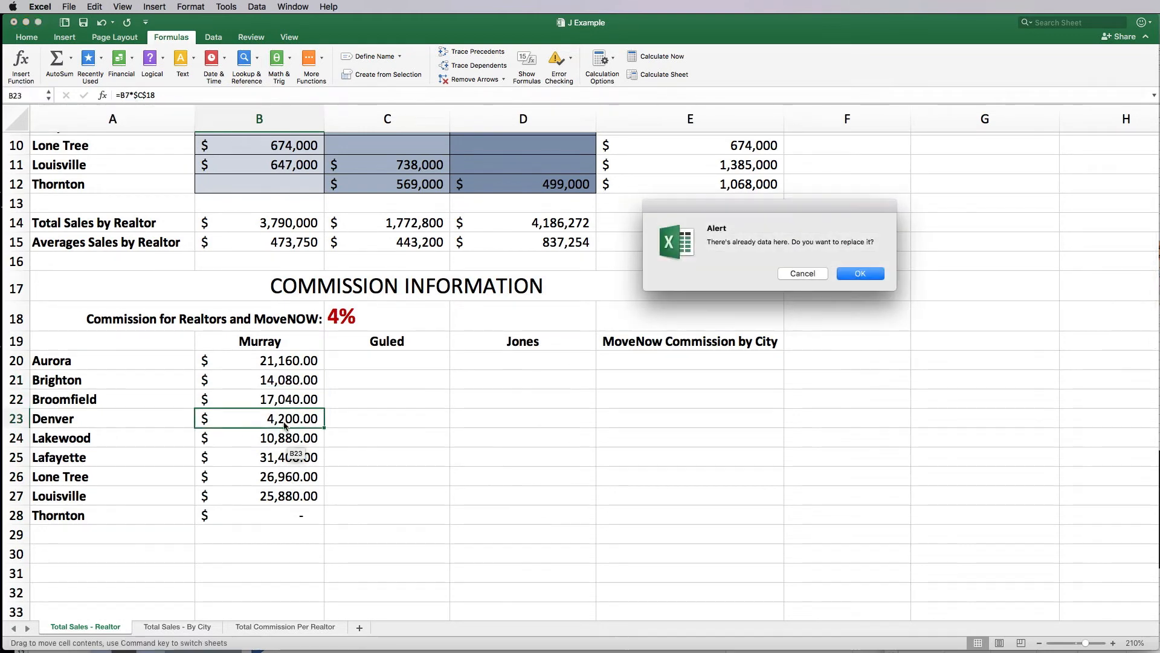
pyautogui.click(818, 274)
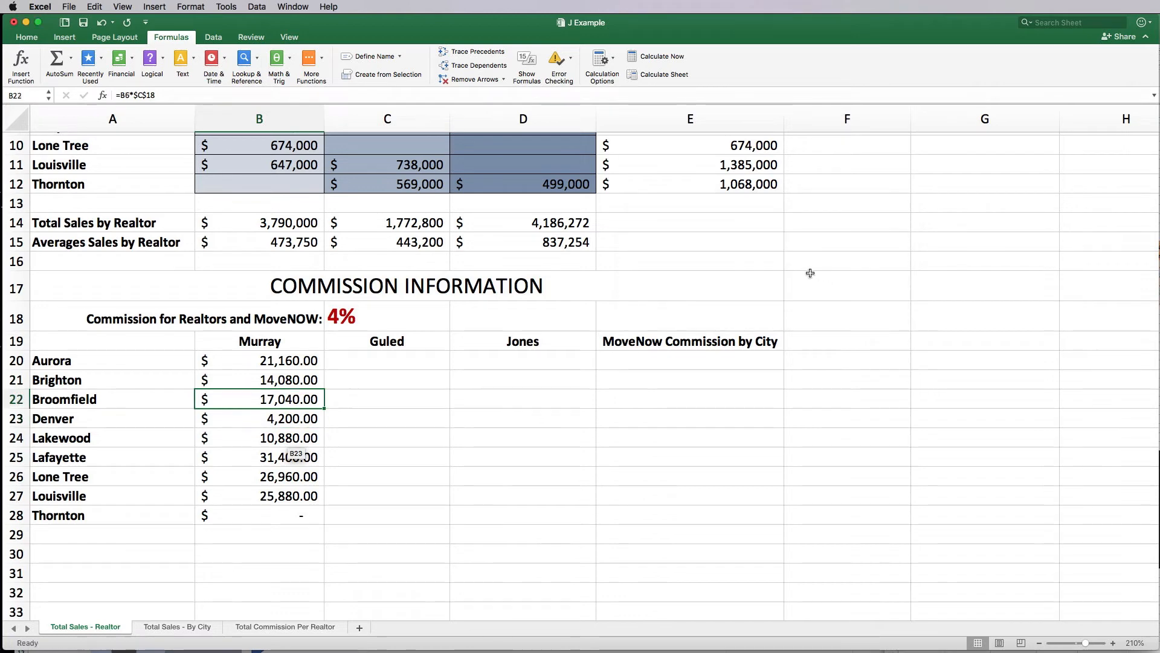
pyautogui.click(132, 95)
pyautogui.moveTo(134, 95); pyautogui.dragTo(155, 95)
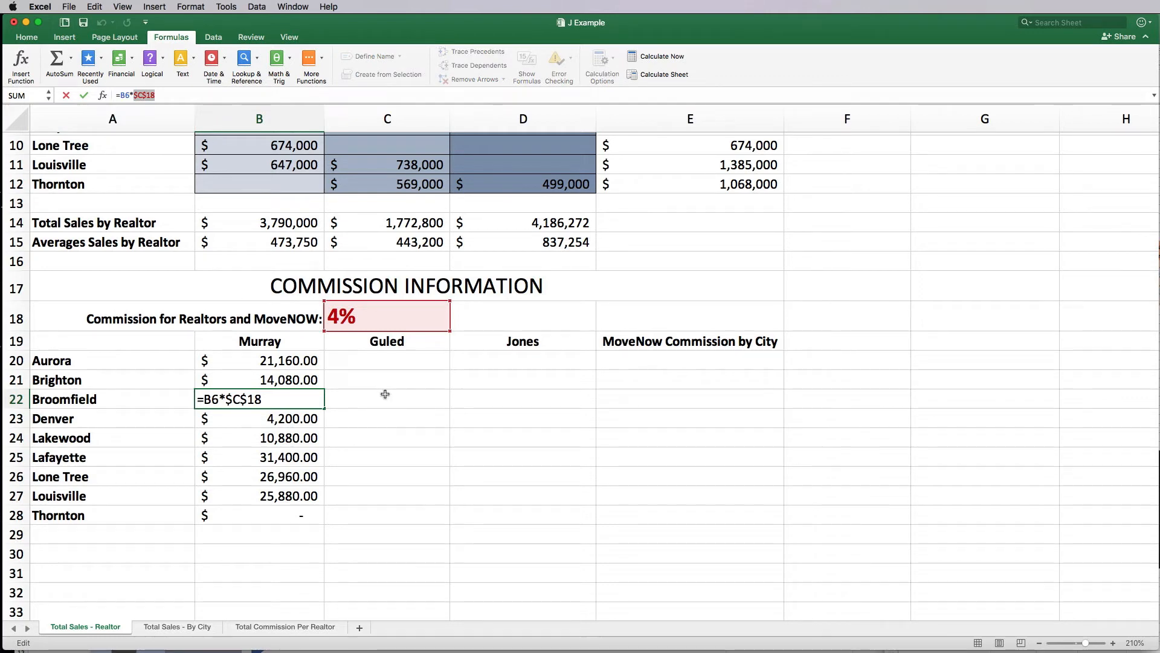
pyautogui.click(279, 366)
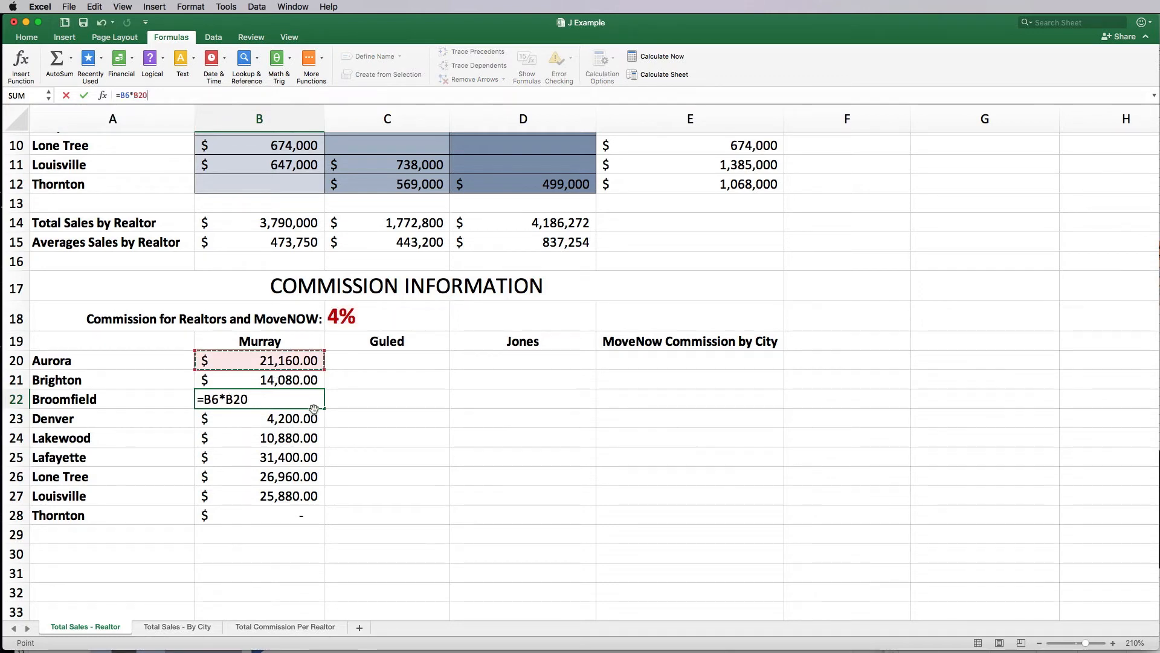
pyautogui.press('Escape')
# Step: Fill Murray's commission formulas B20:B28 across to Guled and Jones in columns C and D
pyautogui.click(314, 360)
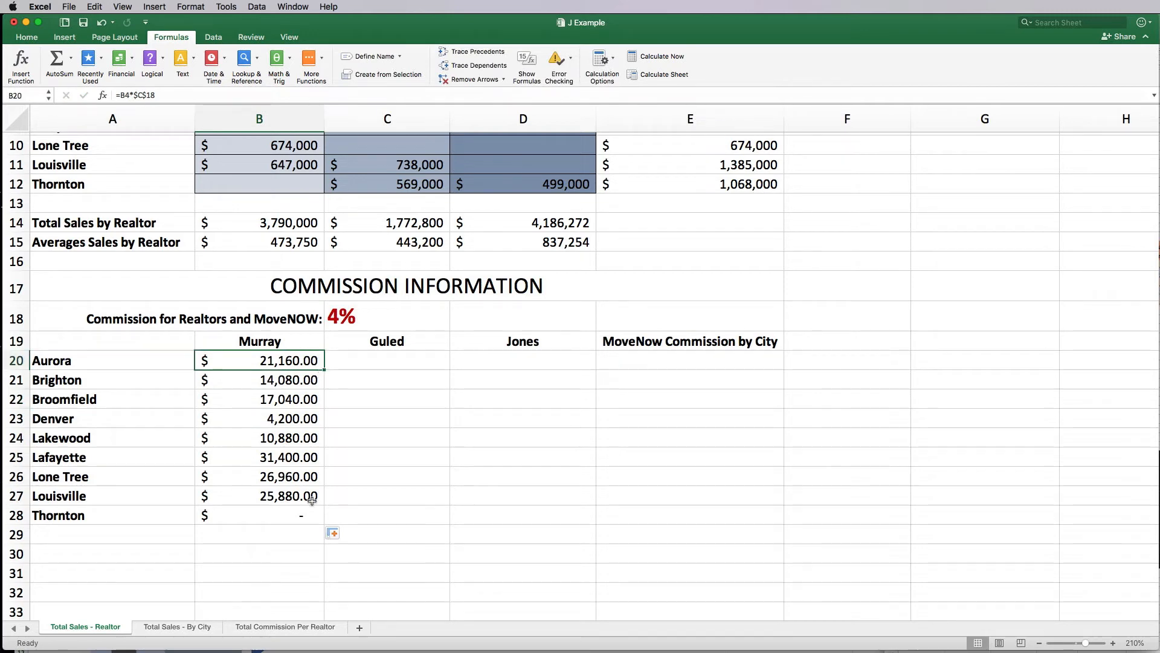
pyautogui.moveTo(302, 516); pyautogui.dragTo(316, 367)
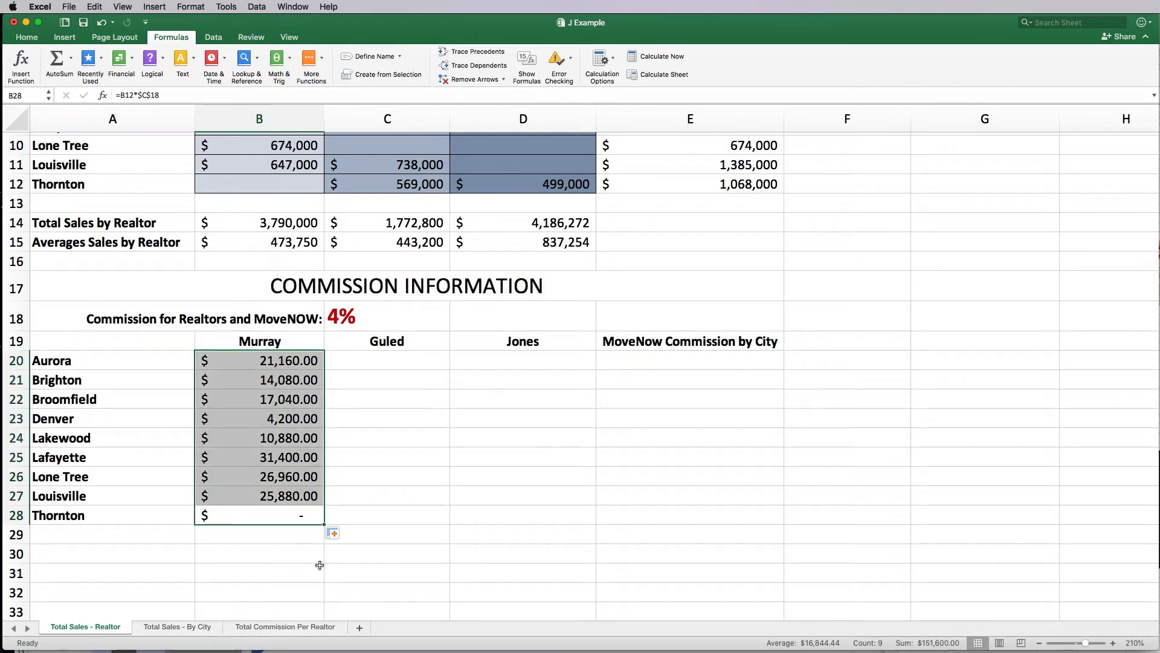
pyautogui.moveTo(323, 525); pyautogui.dragTo(601, 520)
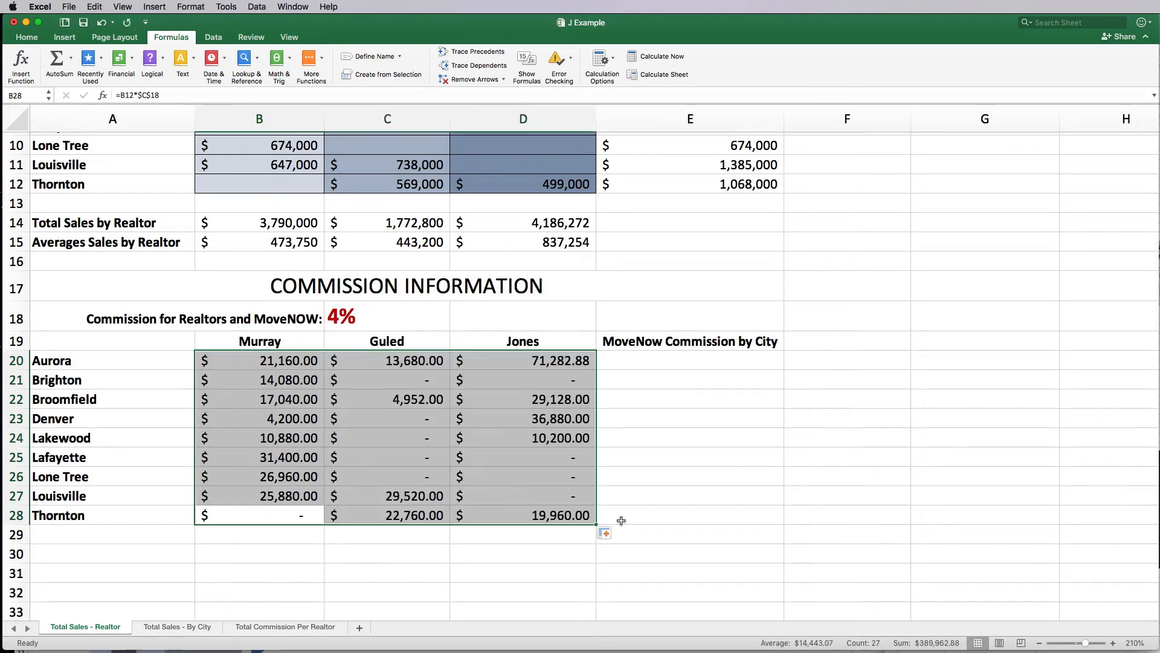
pyautogui.click(646, 496)
# Step: Extend the commission formulas into MoveNow's column E20:E28 as =E4*$C$18
pyautogui.click(400, 361)
pyautogui.scroll(5, 405, 357)
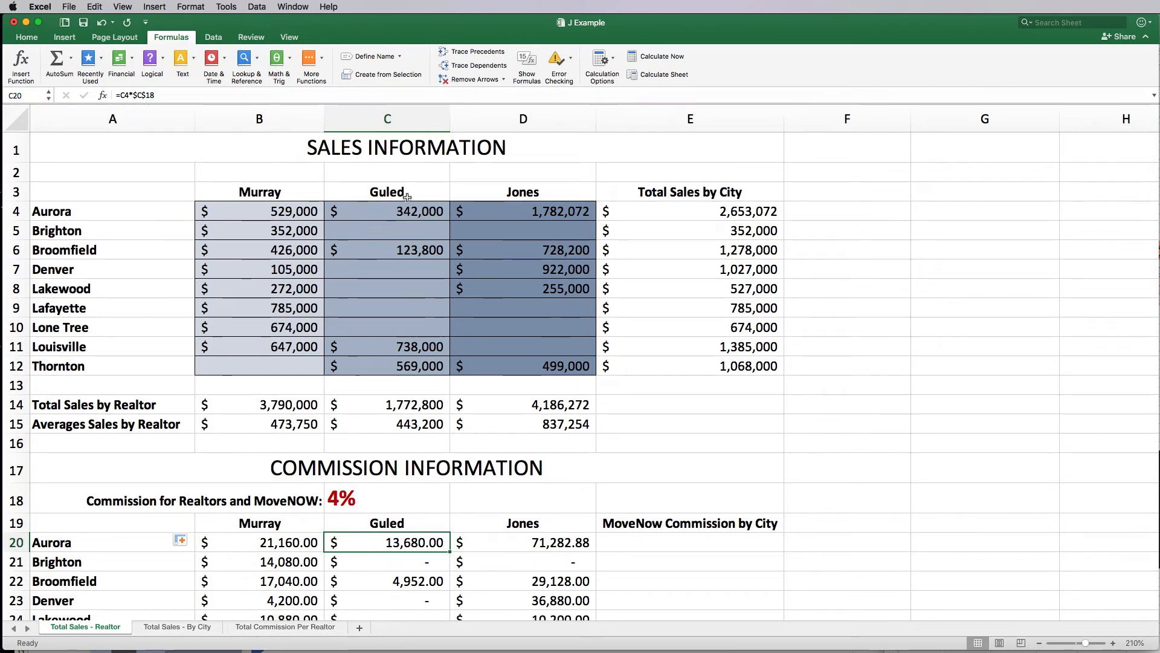
pyautogui.scroll(-2, 408, 322)
pyautogui.scroll(-6, 408, 322)
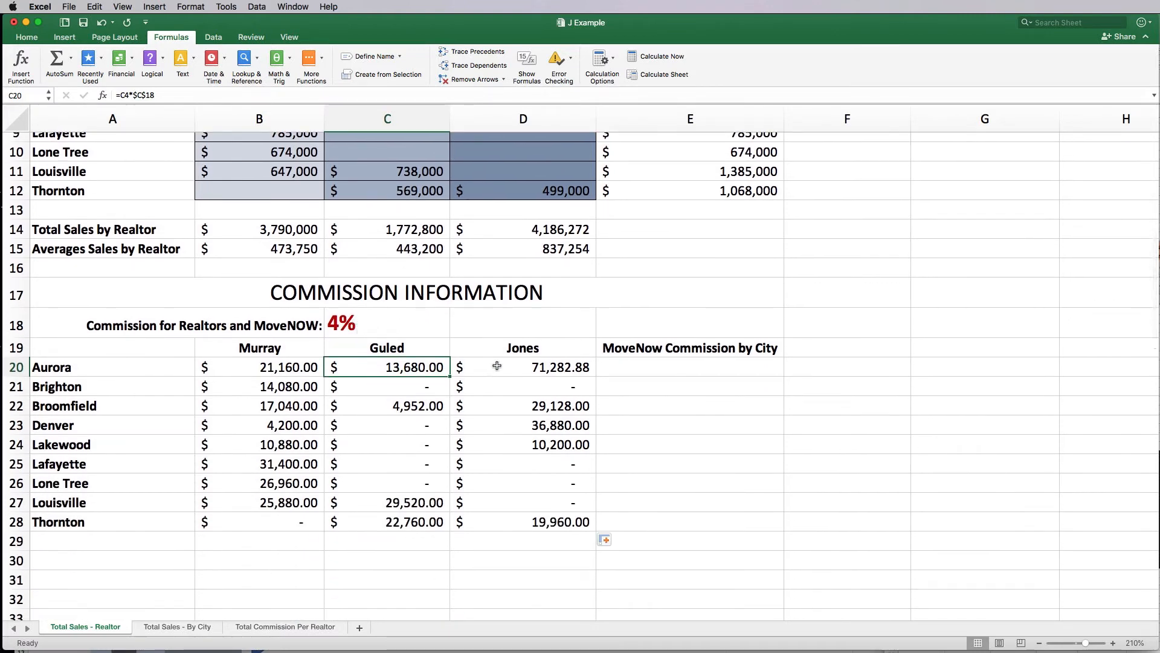
pyautogui.click(643, 371)
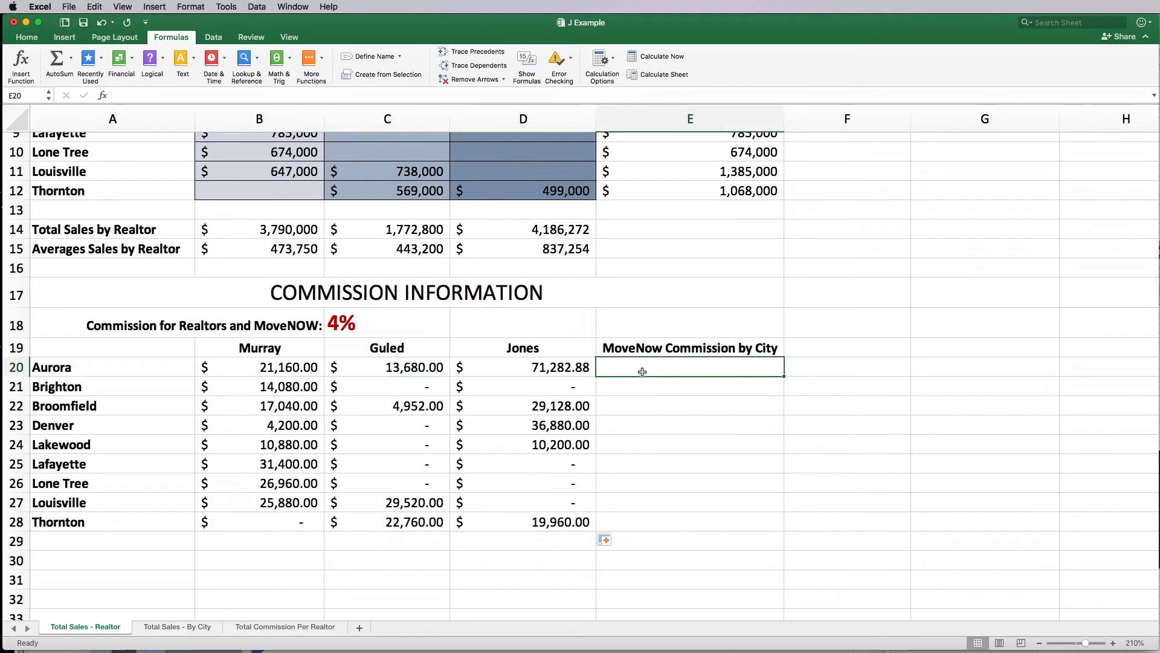
pyautogui.scroll(5, 671, 272)
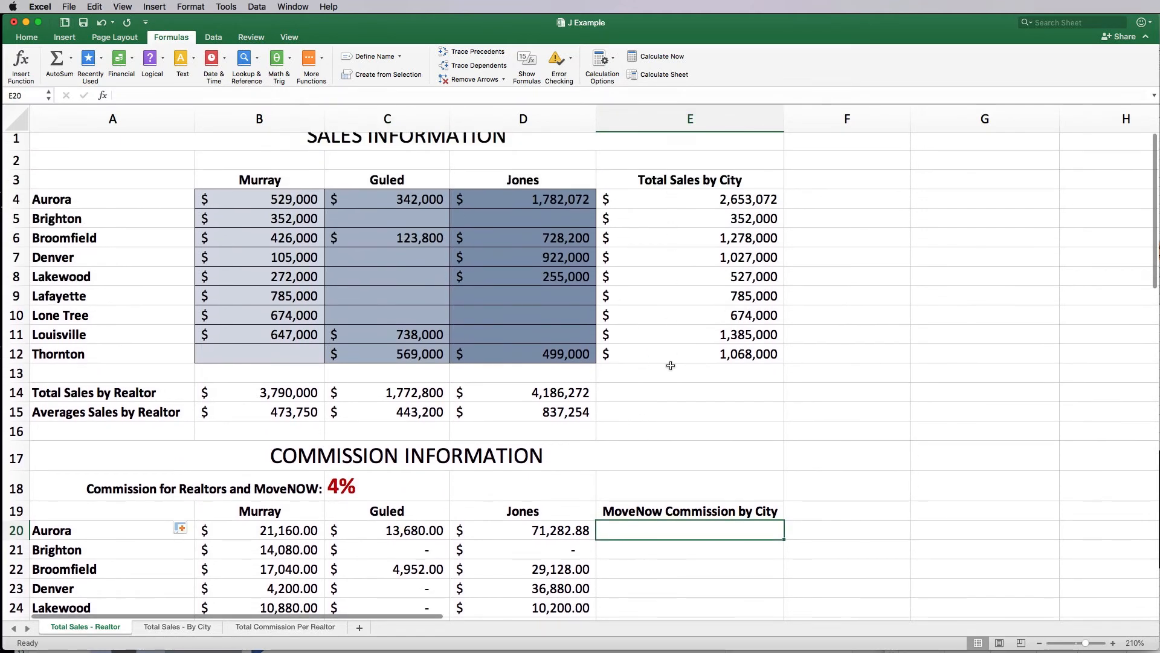
pyautogui.scroll(-3, 647, 504)
pyautogui.scroll(-2, 648, 505)
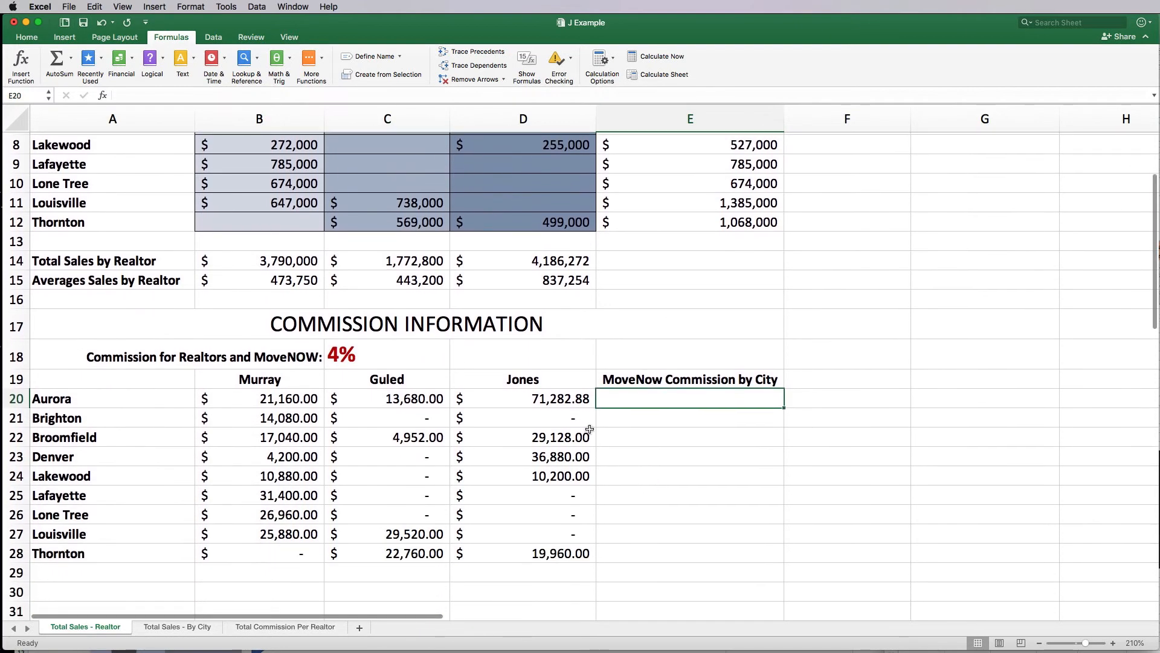
pyautogui.moveTo(580, 400); pyautogui.dragTo(719, 562)
# Step: Check the MoveNow commission formulas and select the commission range B20:E28
pyautogui.click(725, 497)
pyautogui.scroll(3, 725, 497)
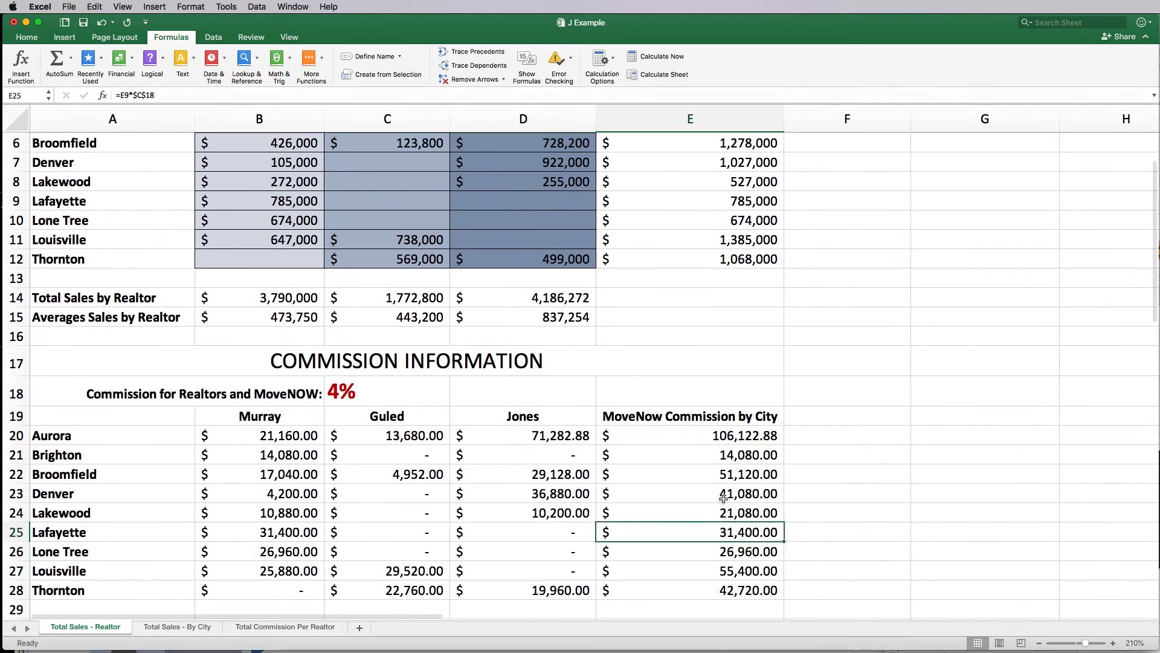
pyautogui.click(725, 509)
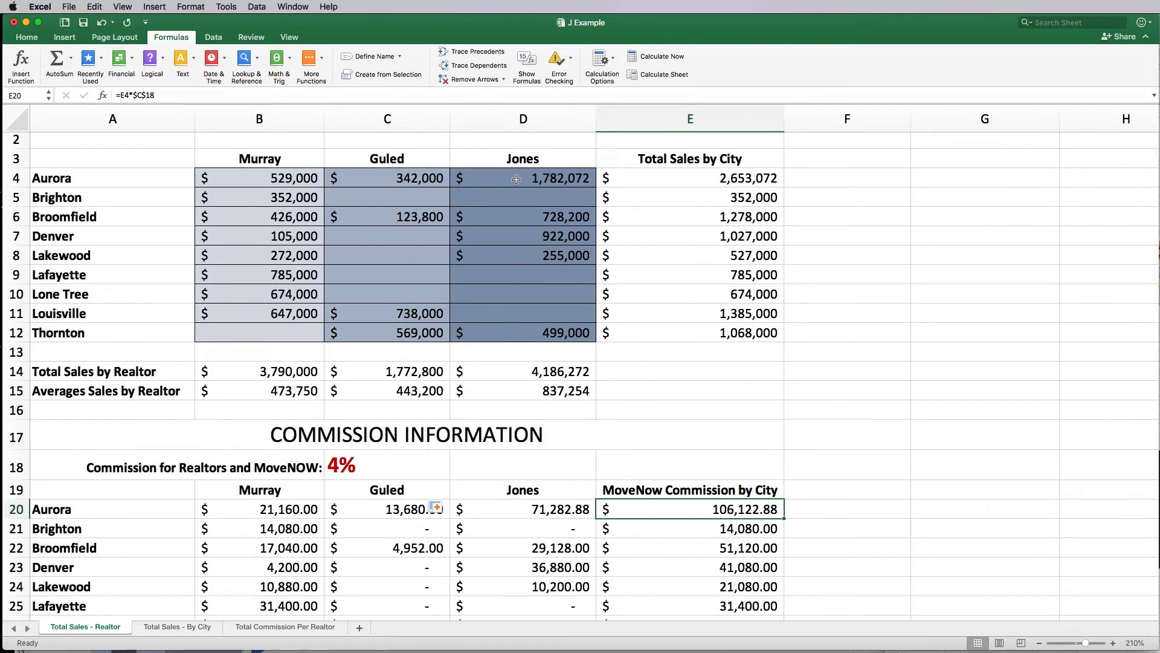
pyautogui.scroll(-5, 728, 531)
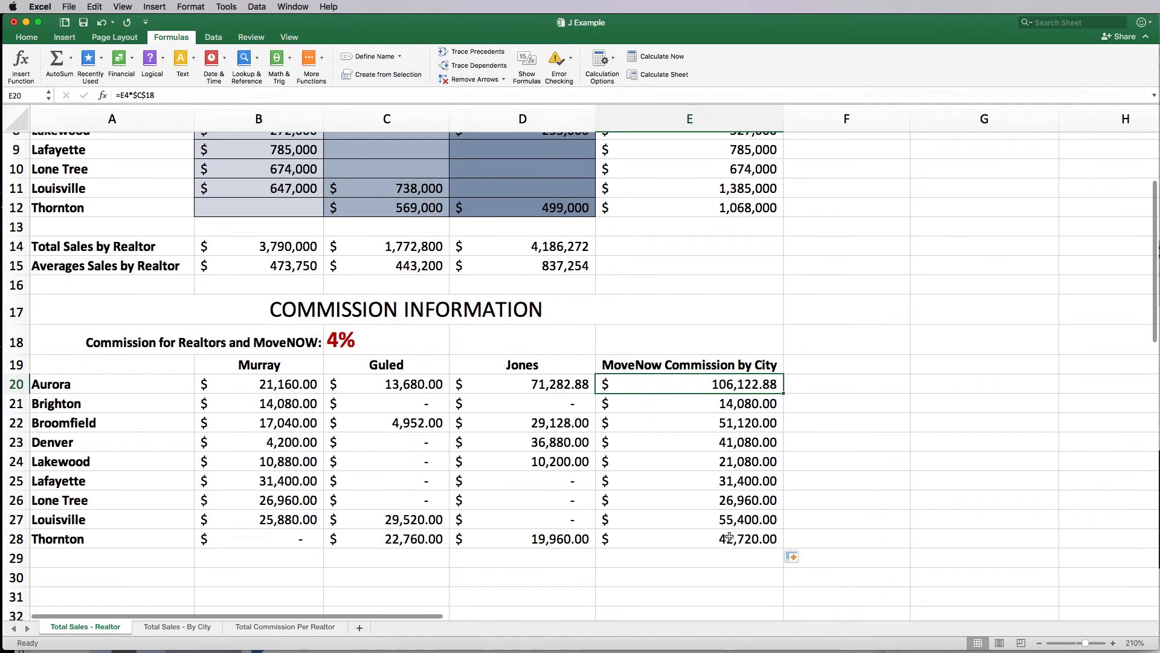
pyautogui.moveTo(719, 539); pyautogui.dragTo(248, 384)
# Step: Show the commissions in B20:E28 as whole dollars by removing both decimal places
pyautogui.click(27, 37)
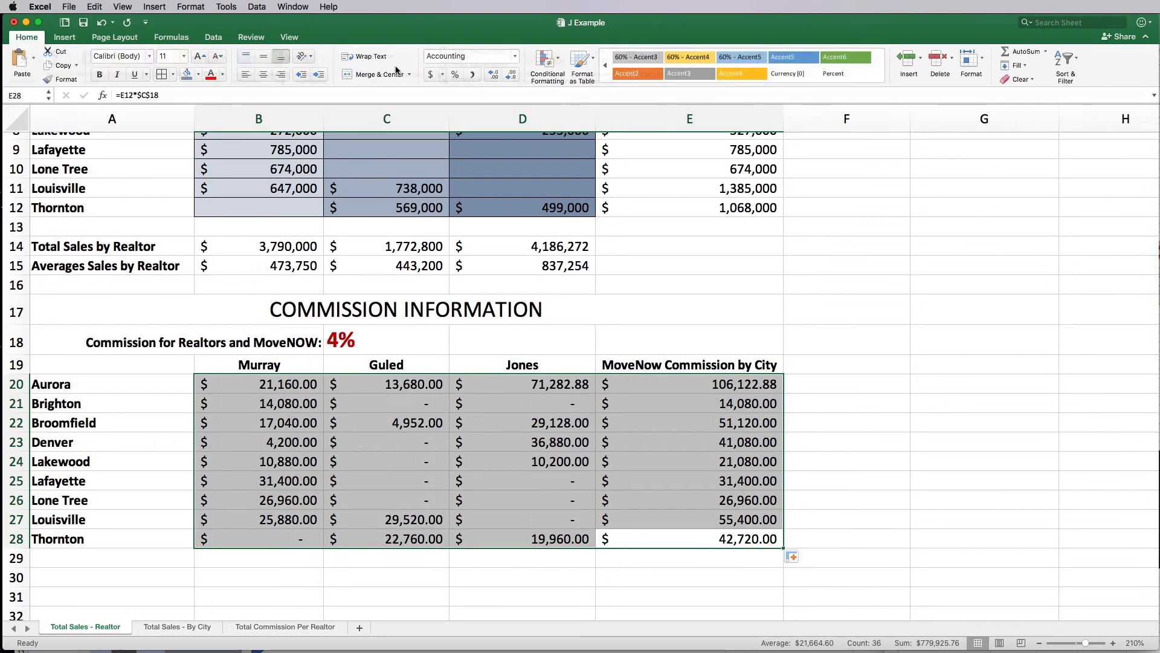
pyautogui.click(511, 74)
pyautogui.click(510, 73)
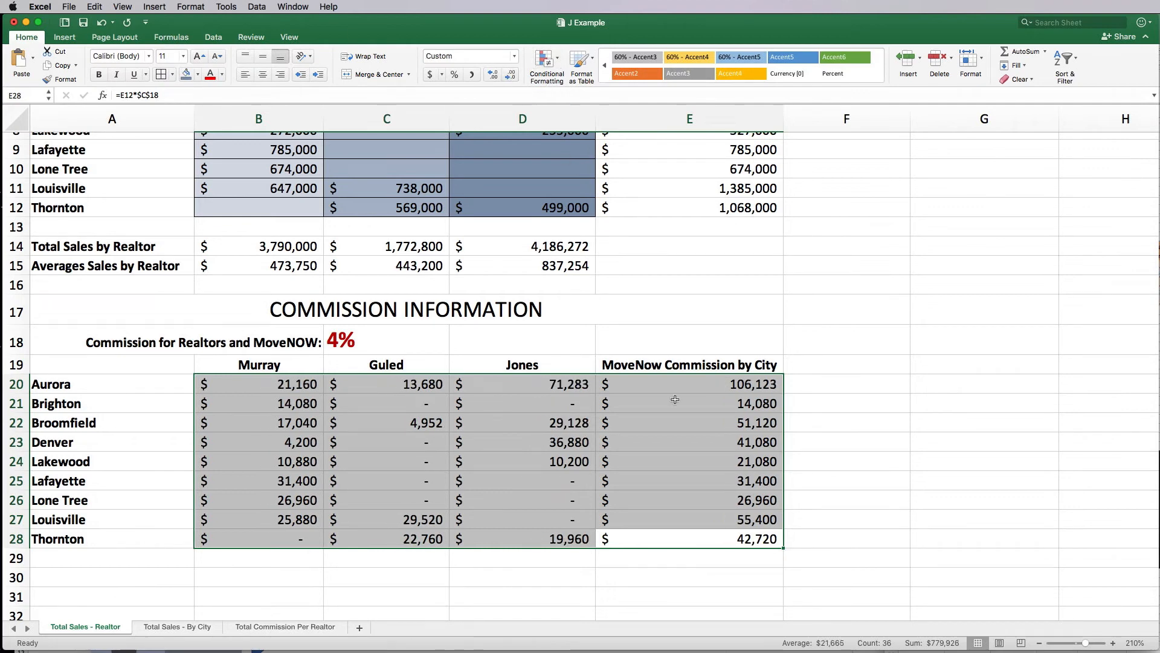
pyautogui.click(715, 597)
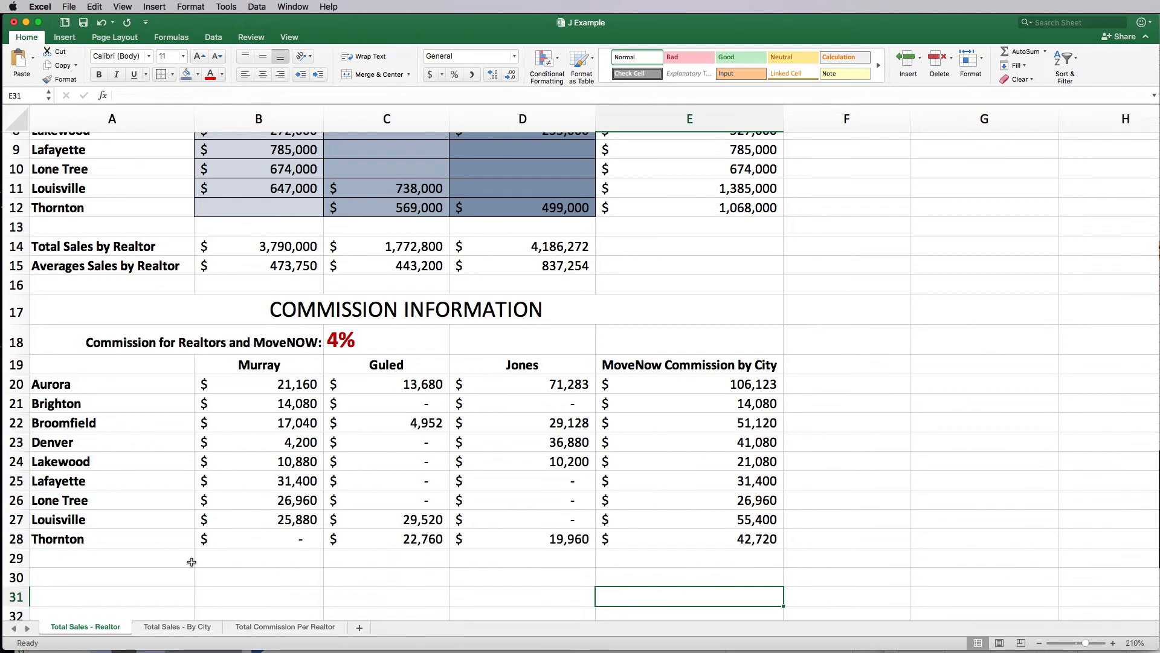
# Step: Add a TOTAL COMMISSION row with AutoSum totals for Murray, Guled, Jones and MoveNow
pyautogui.click(166, 563)
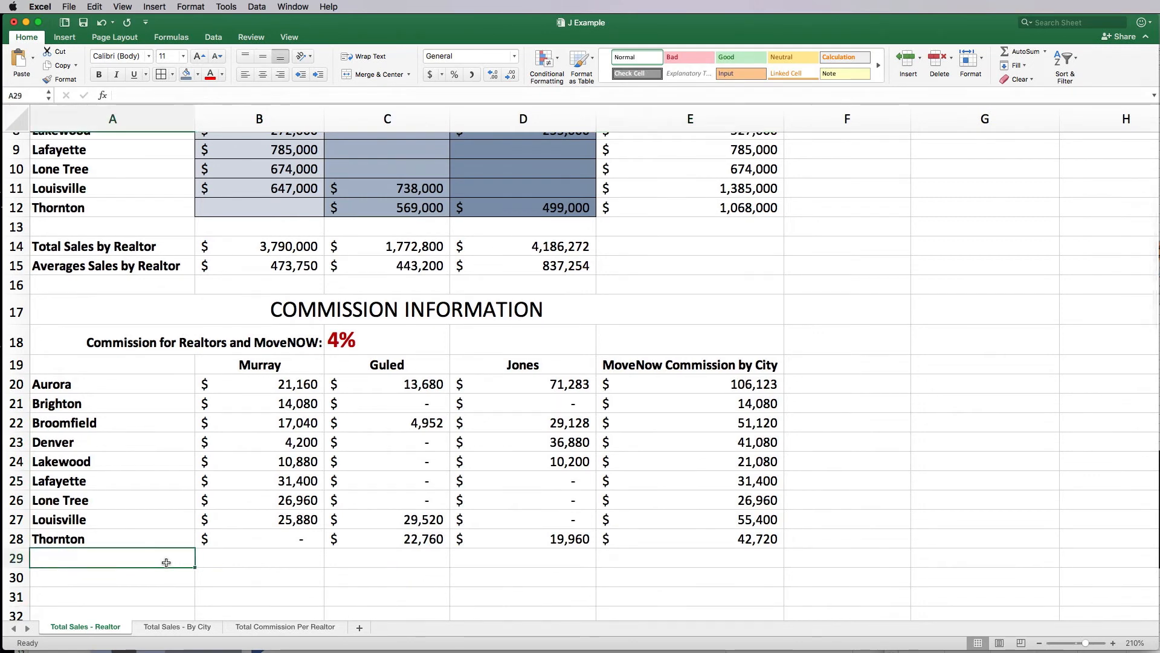
pyautogui.write('TOTAL COMMI')
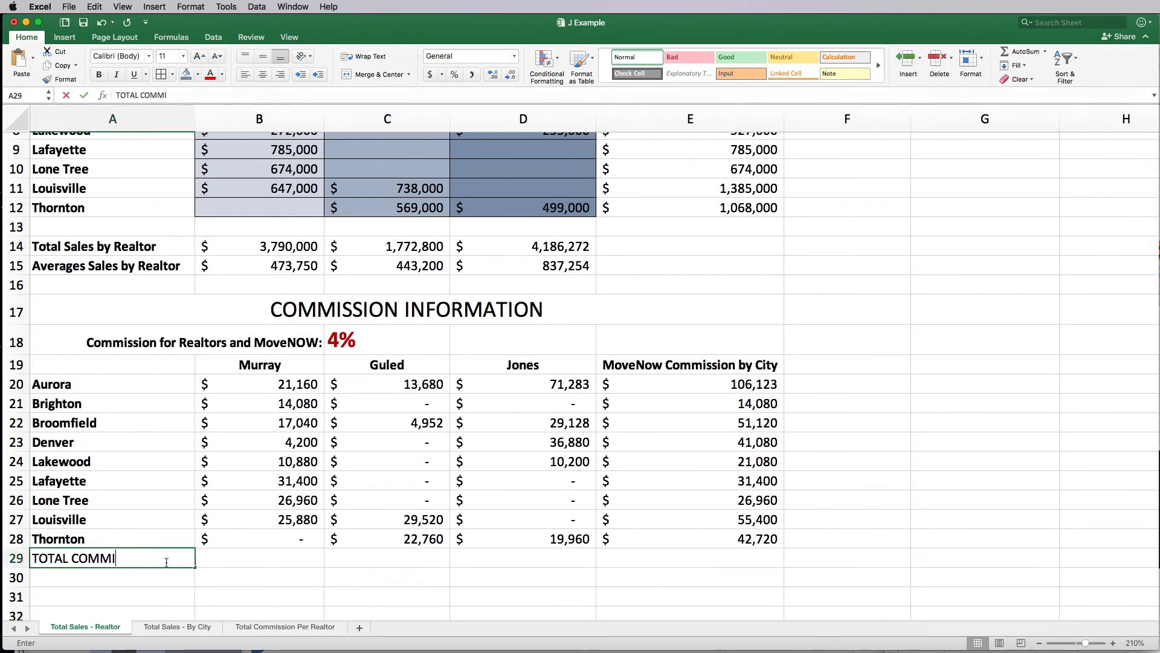
pyautogui.write('SSION')
pyautogui.press('Return')
pyautogui.click(268, 557)
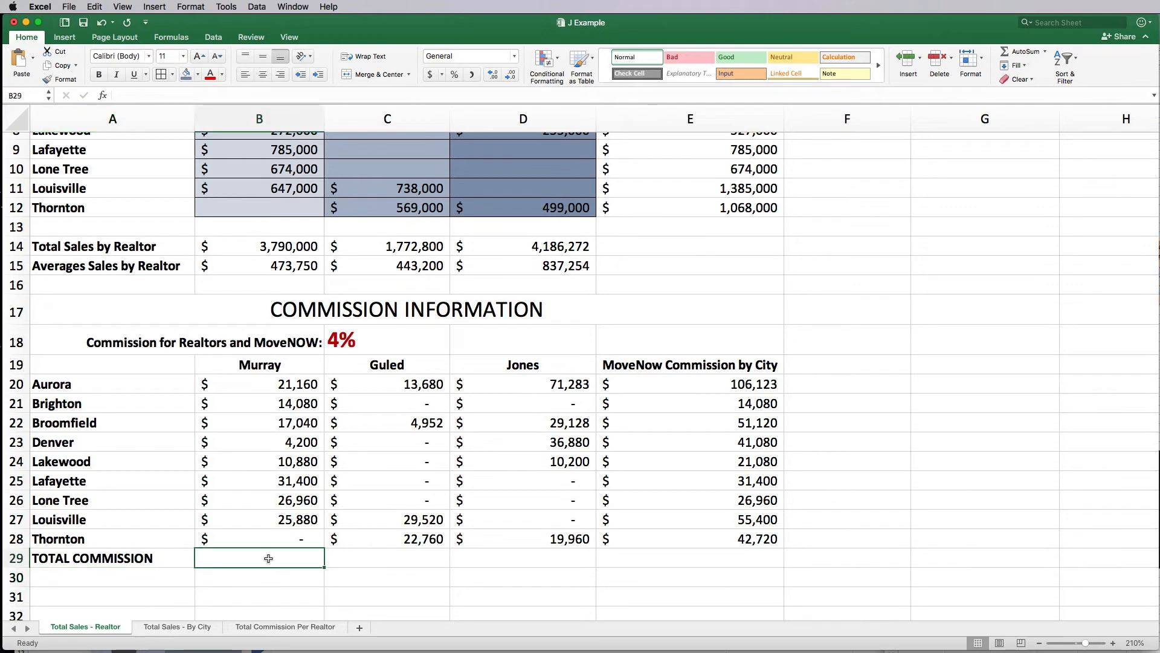
pyautogui.click(163, 37)
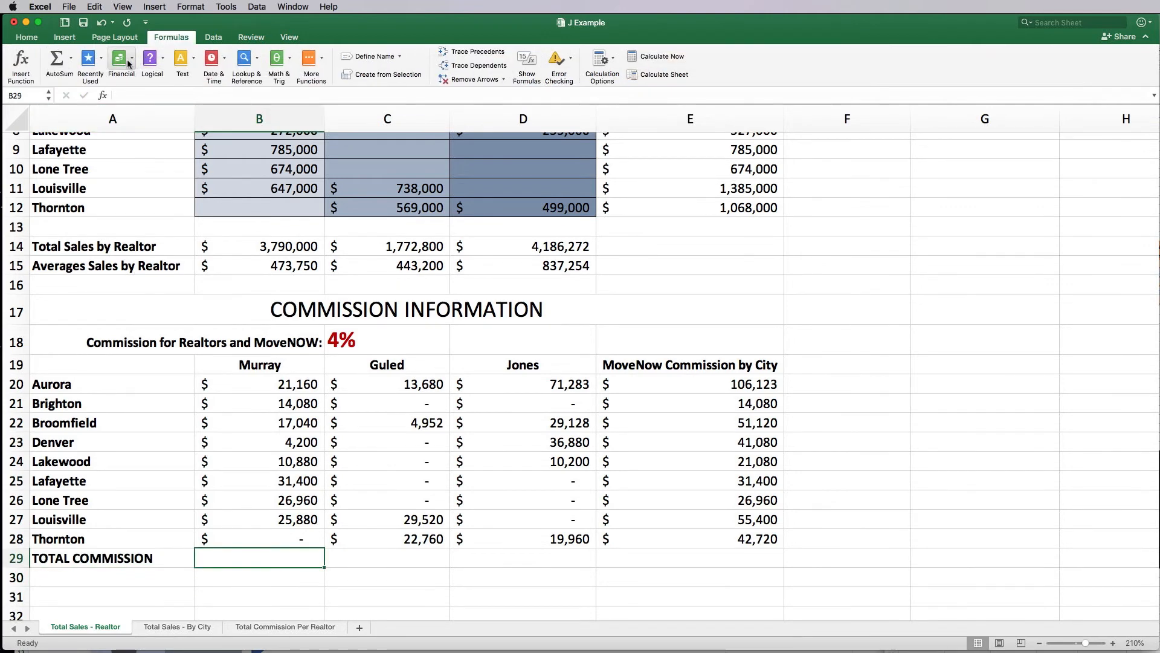
pyautogui.click(71, 58)
pyautogui.click(67, 77)
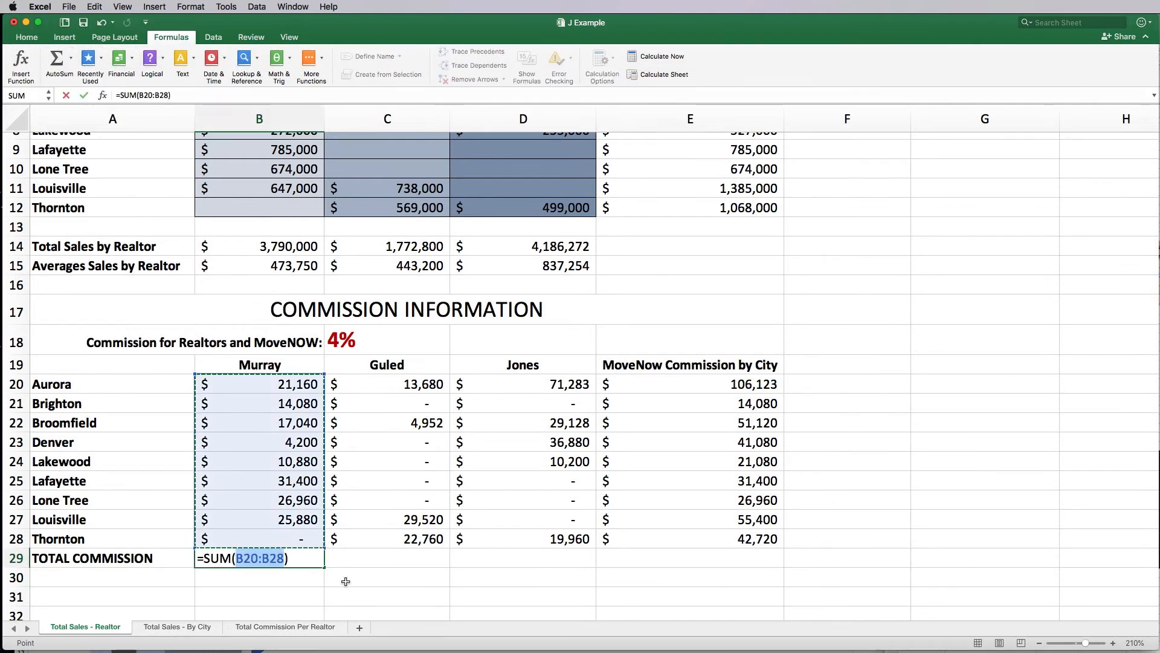
pyautogui.press('Return')
pyautogui.press('Up')
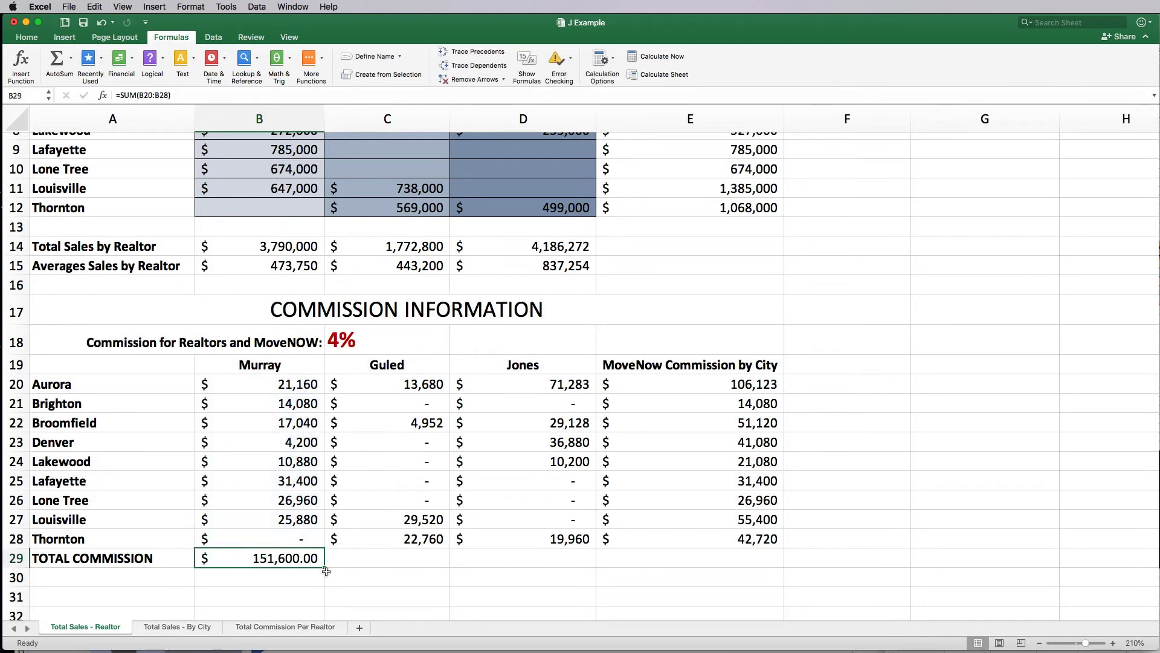
pyautogui.moveTo(325, 569); pyautogui.dragTo(780, 567)
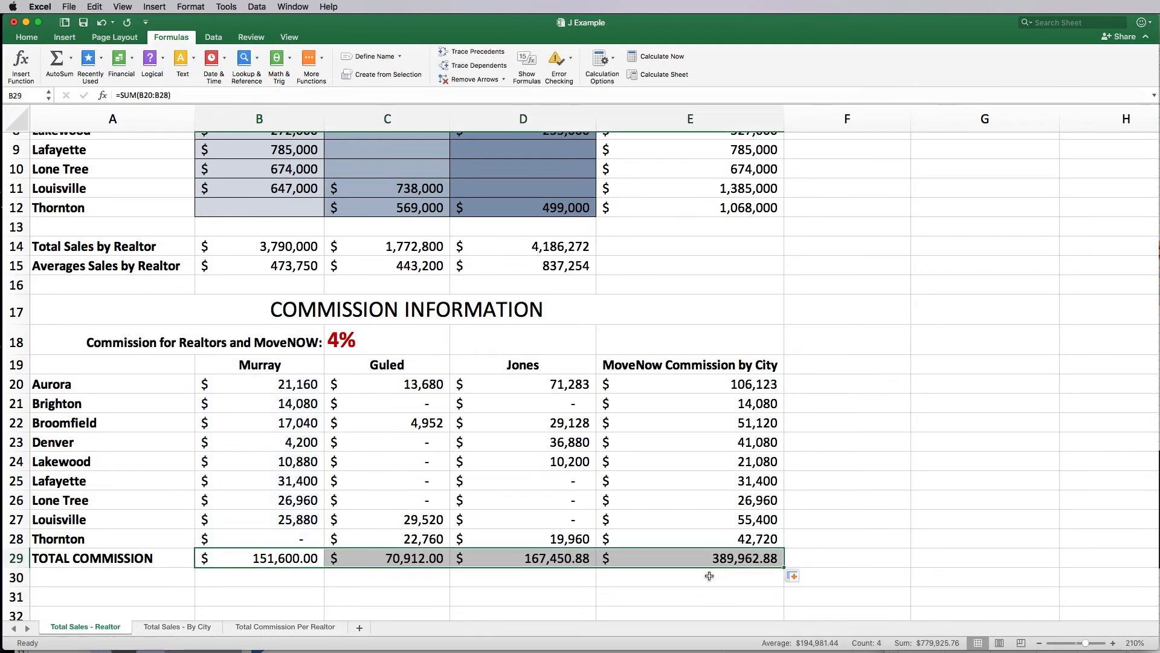
pyautogui.click(238, 559)
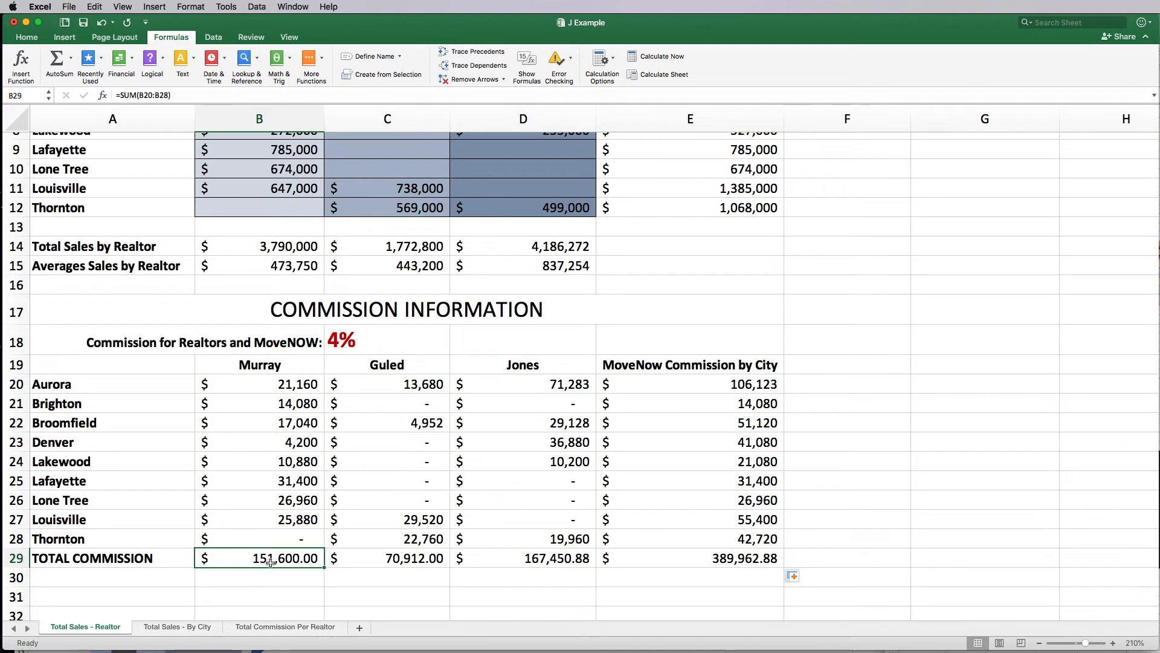
# Step: Check the total and 4% rate formulas, then select the Total Sales by City values
pyautogui.click(534, 561)
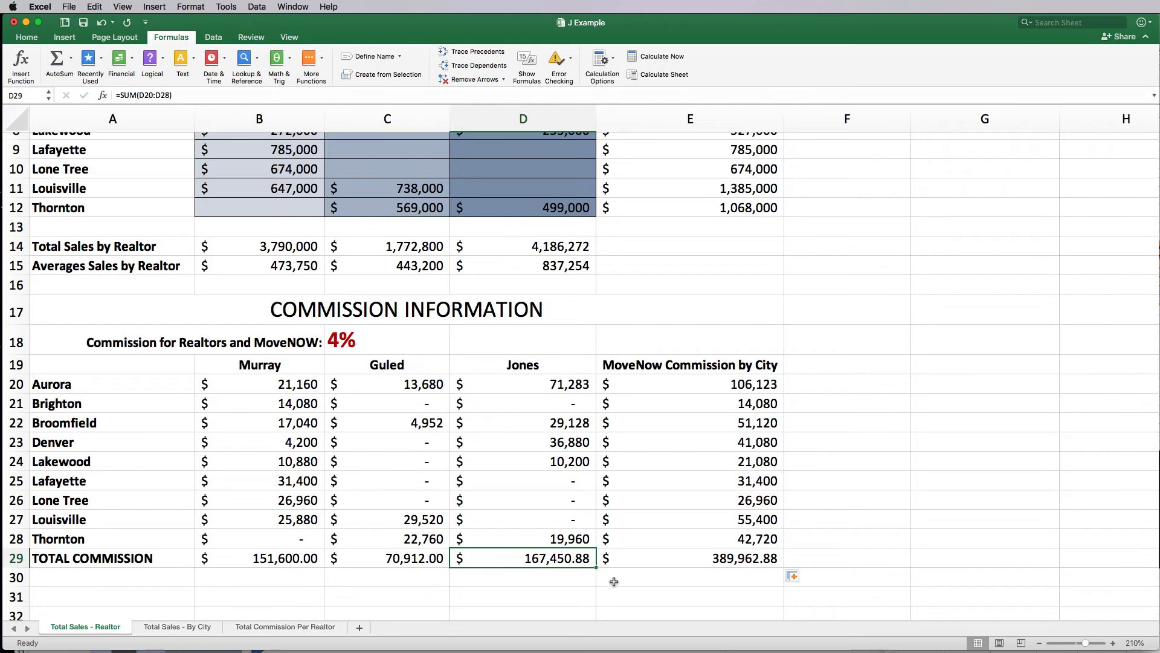
pyautogui.click(693, 562)
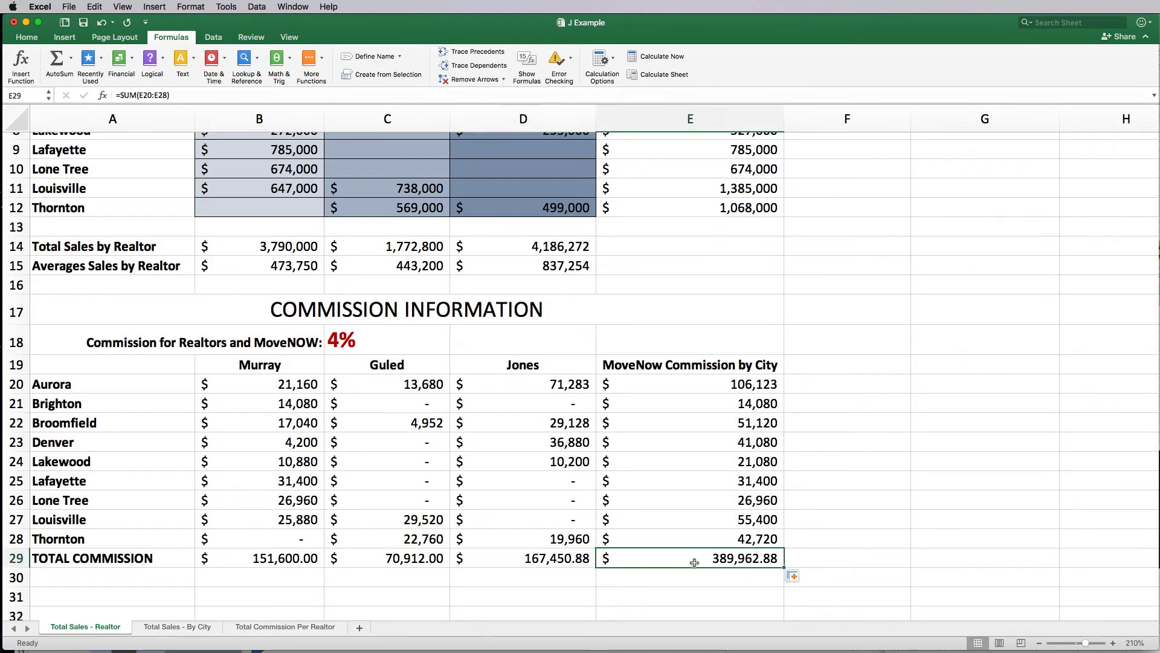
pyautogui.scroll(5, 694, 562)
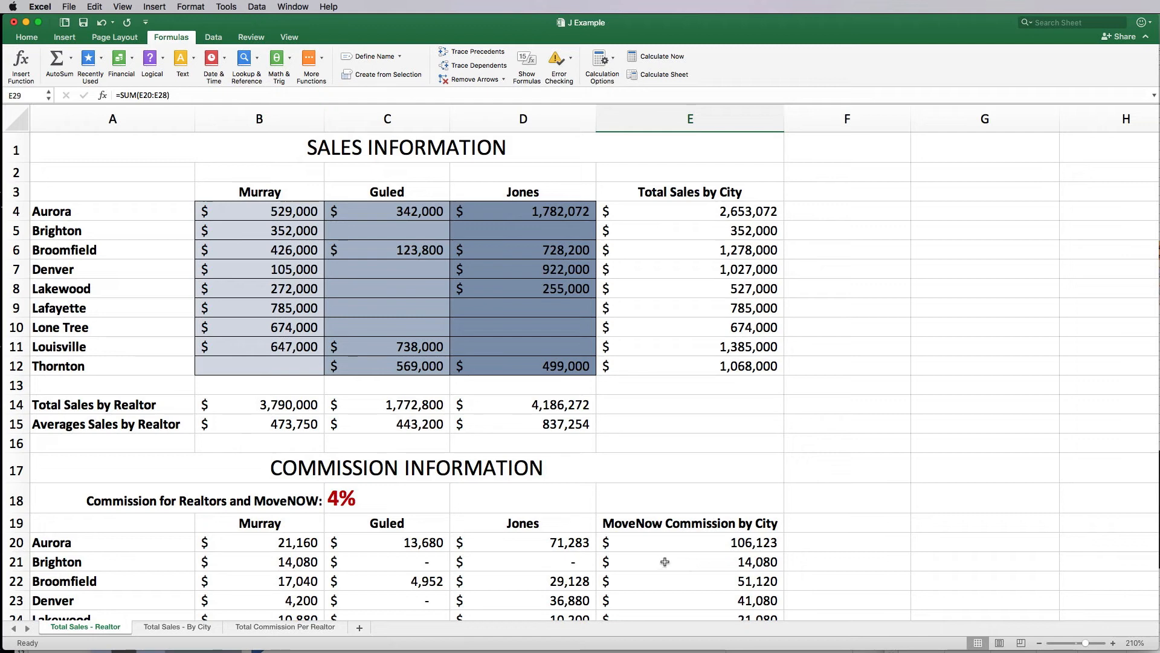
pyautogui.scroll(-5, 665, 562)
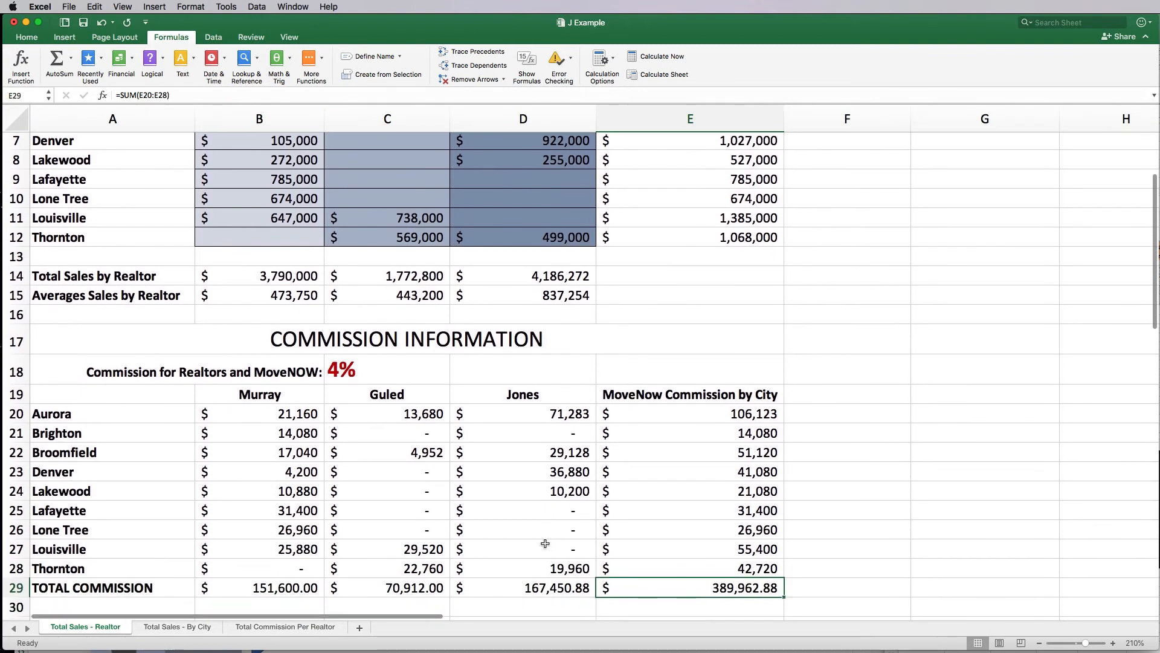
pyautogui.moveTo(257, 408); pyautogui.dragTo(259, 585)
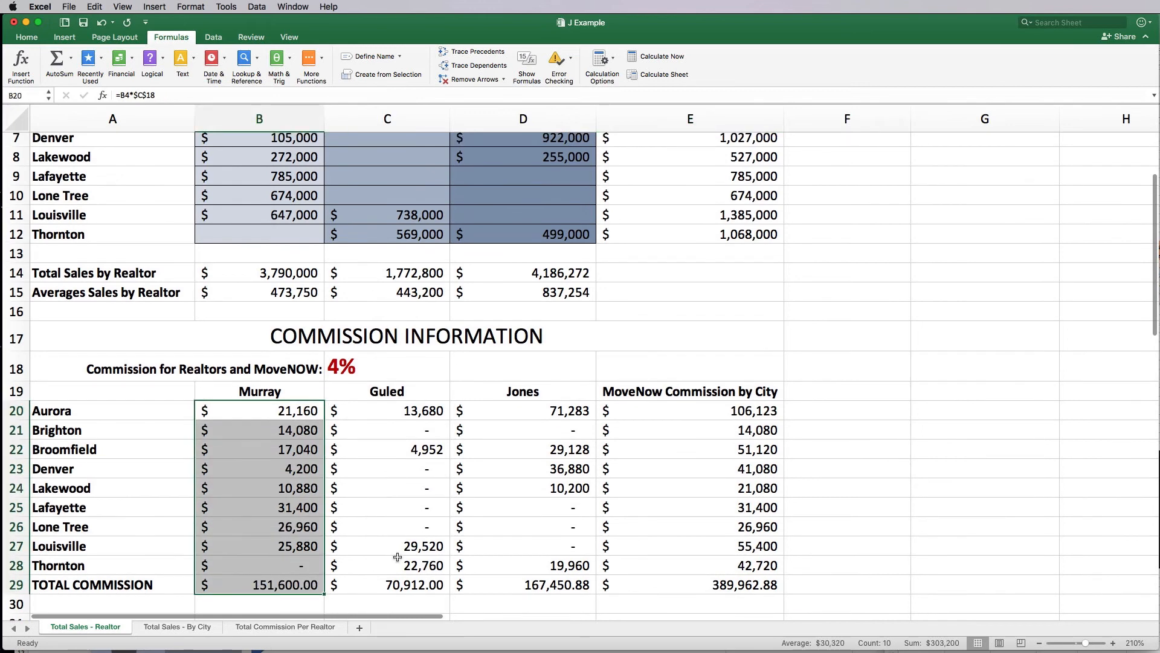
pyautogui.scroll(5, 447, 544)
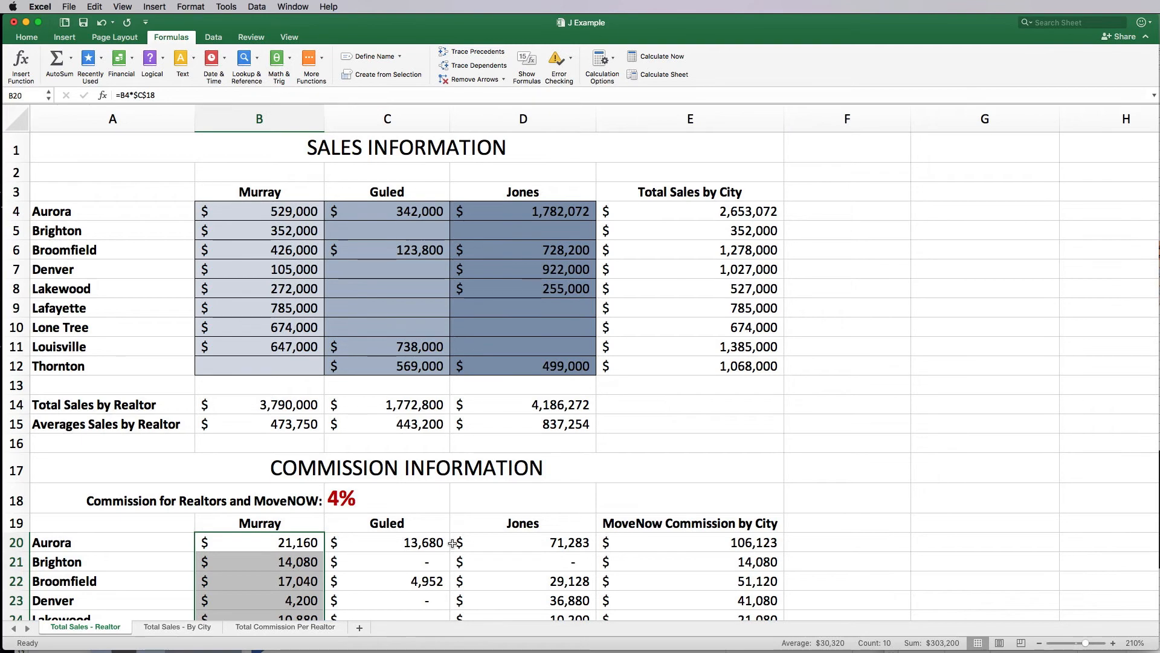
pyautogui.click(388, 499)
pyautogui.scroll(-5, 396, 501)
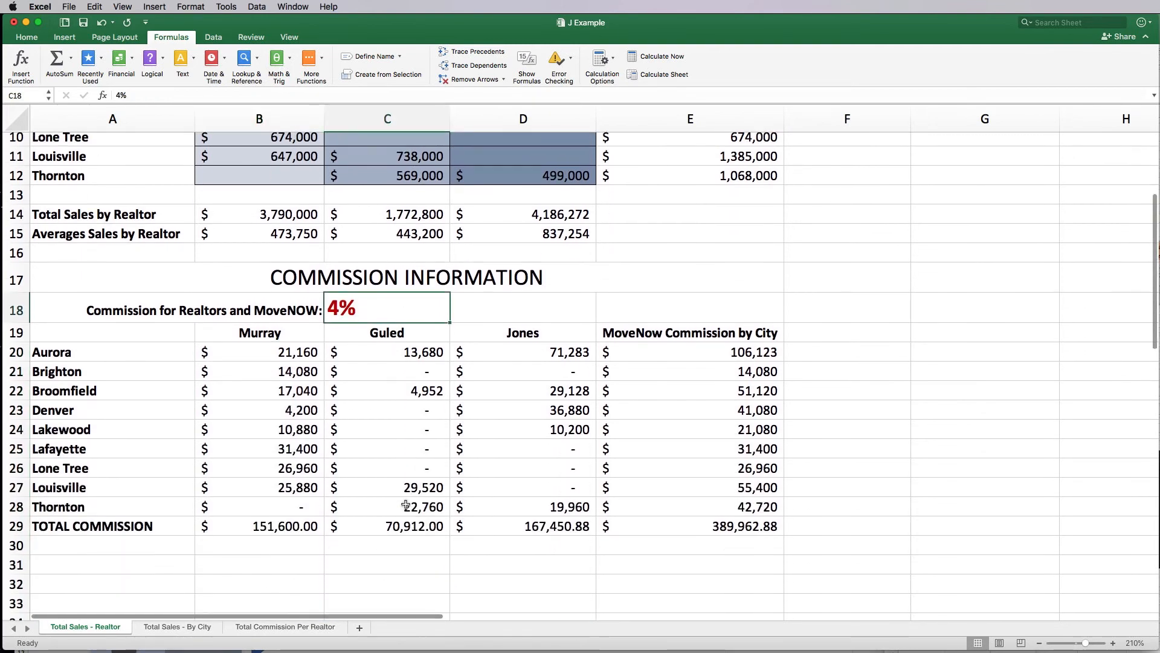
pyautogui.scroll(2, 402, 503)
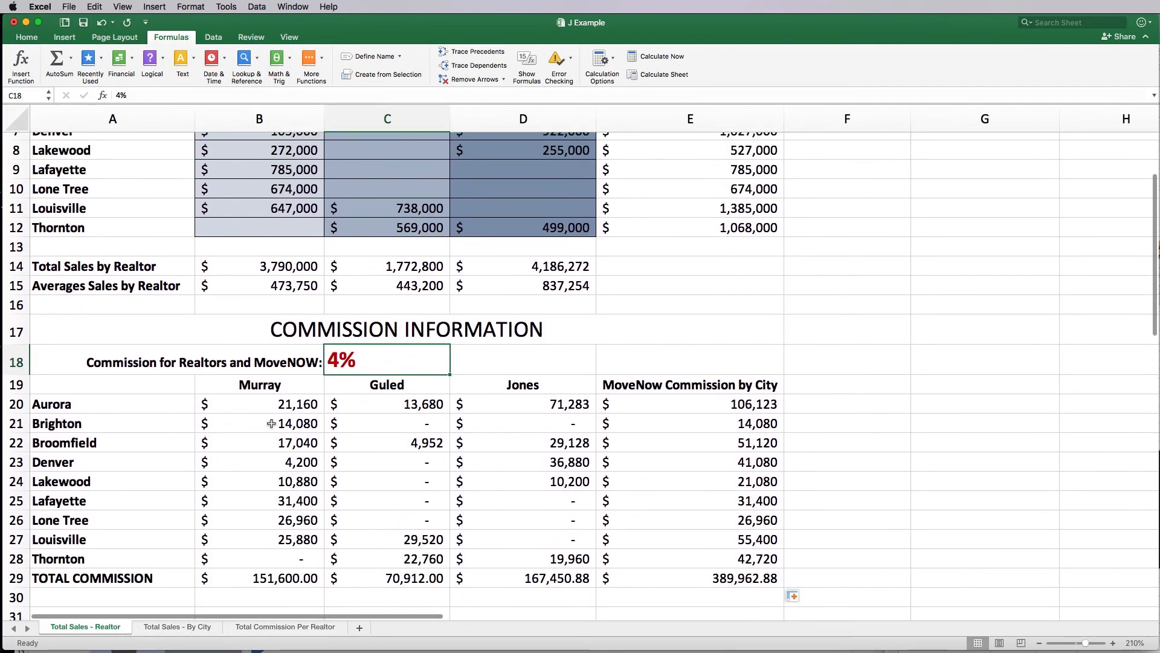
pyautogui.scroll(3, 395, 432)
pyautogui.moveTo(673, 211); pyautogui.dragTo(685, 366)
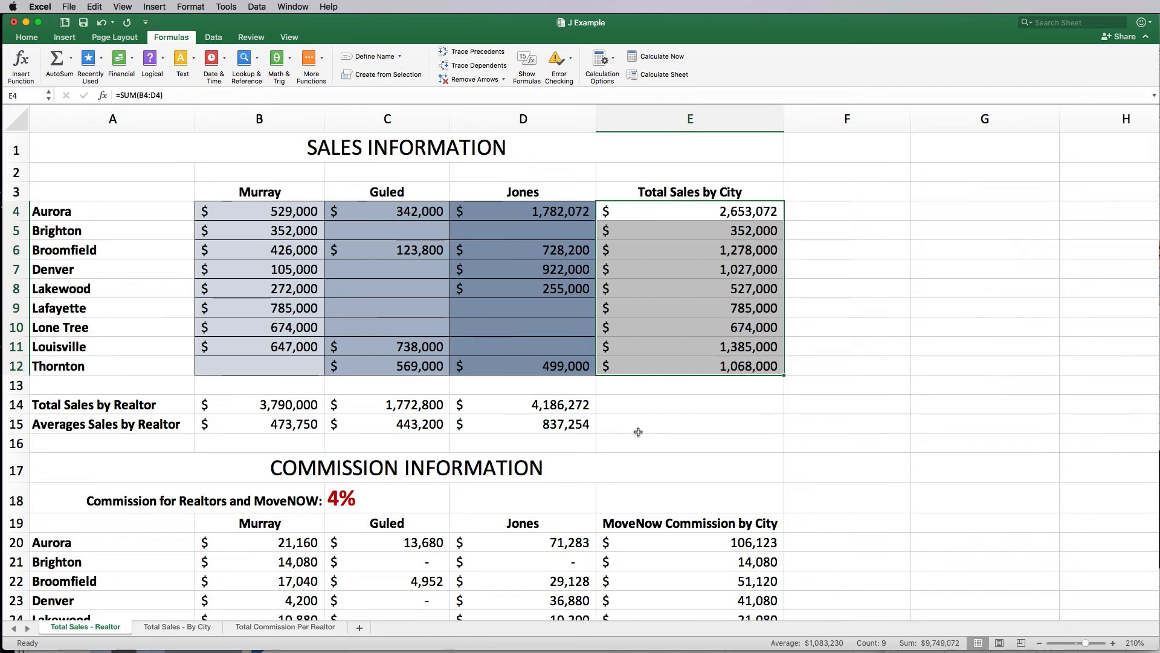
# Step: Insert a 2-D pie chart of the city sales totals
pyautogui.click(651, 418)
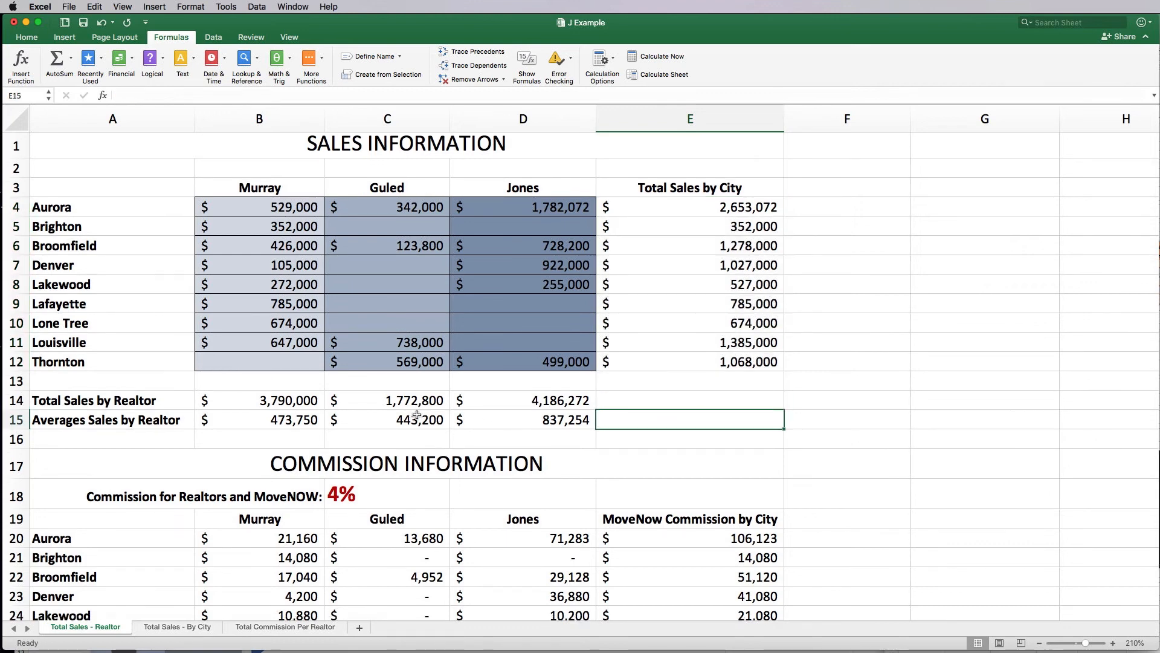
pyautogui.scroll(-3, 413, 421)
pyautogui.scroll(3, 417, 415)
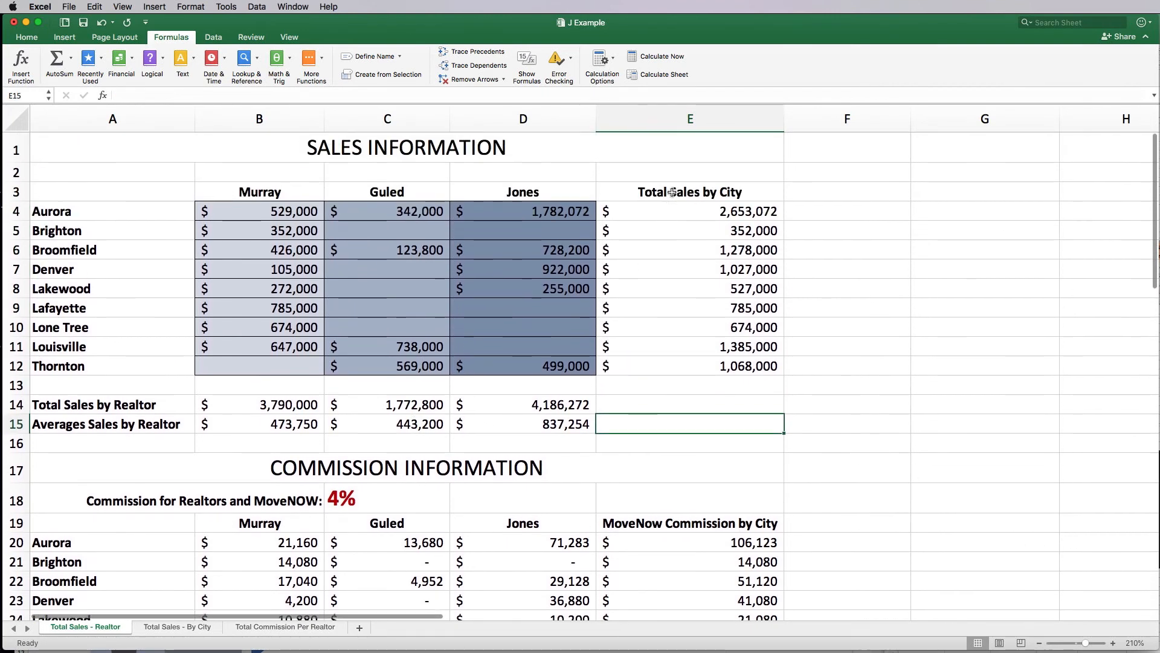
pyautogui.moveTo(668, 192); pyautogui.dragTo(668, 366)
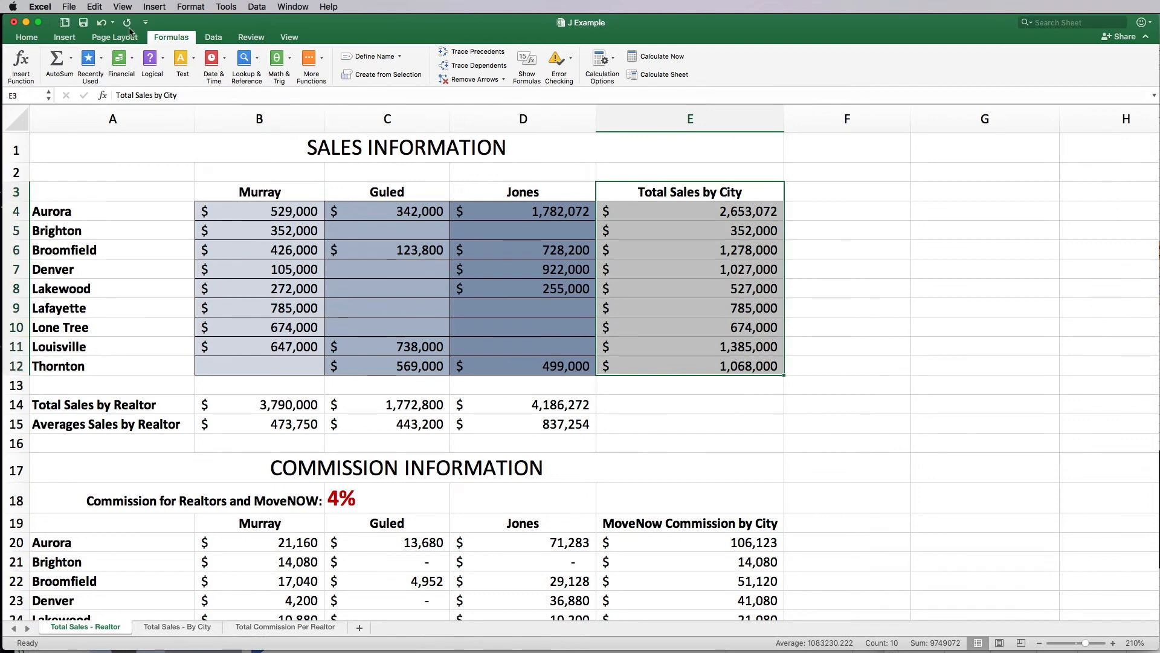
pyautogui.click(69, 38)
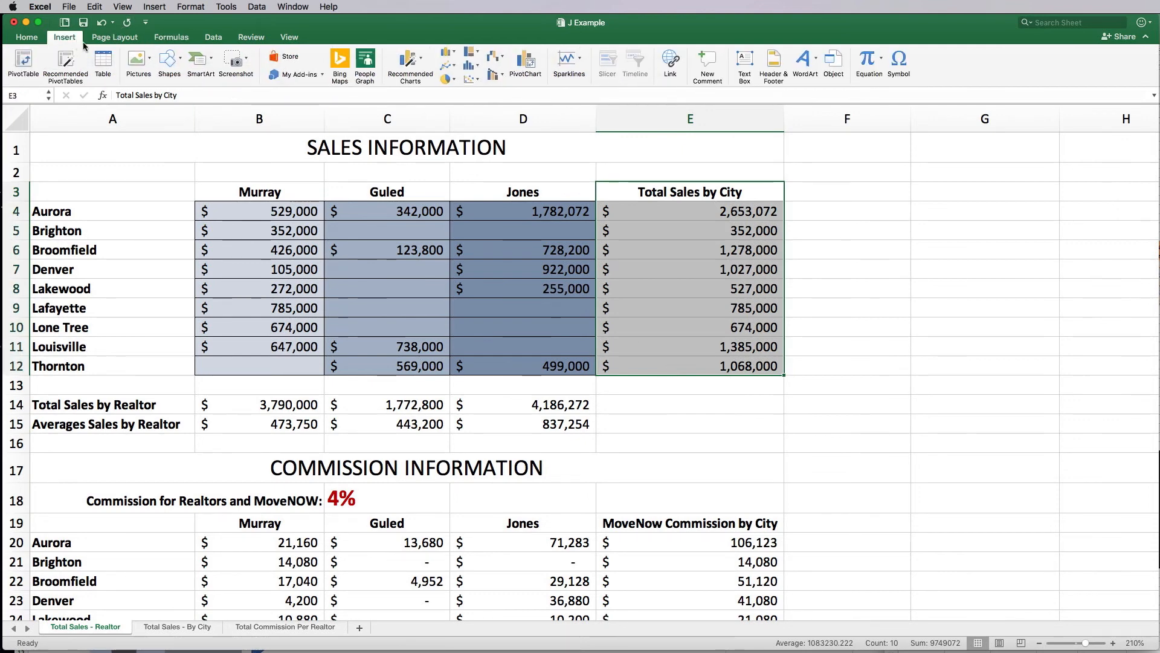
pyautogui.click(447, 79)
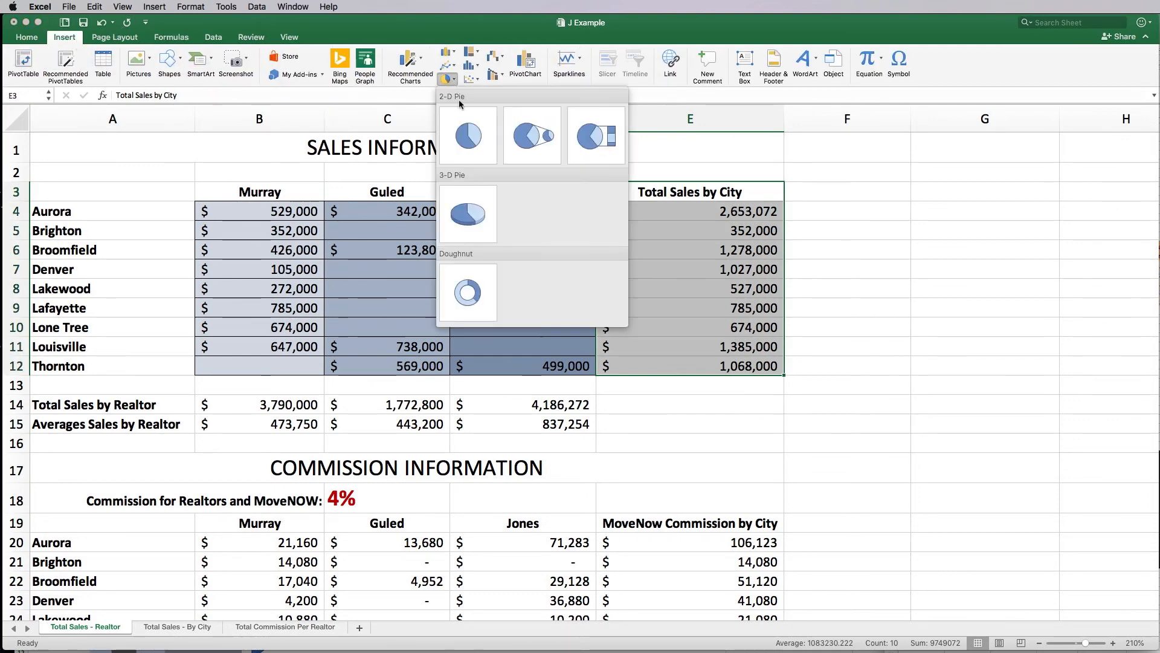
pyautogui.click(471, 136)
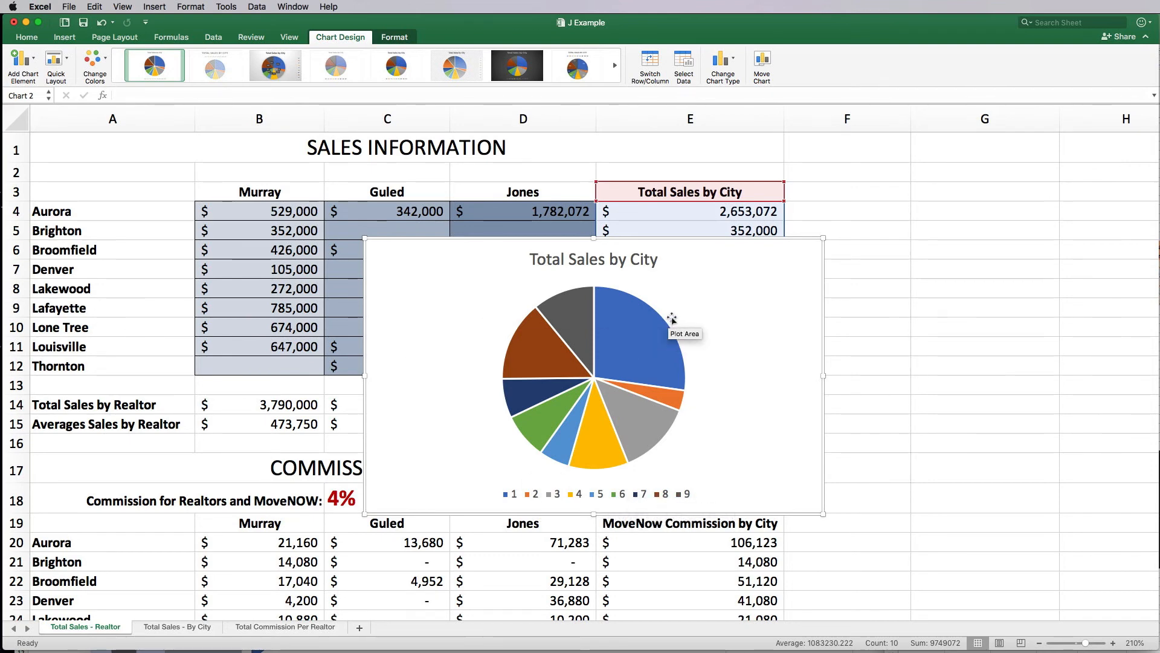
# Step: Delete the existing pie chart from the sales sheet
pyautogui.click(894, 315)
pyautogui.click(747, 322)
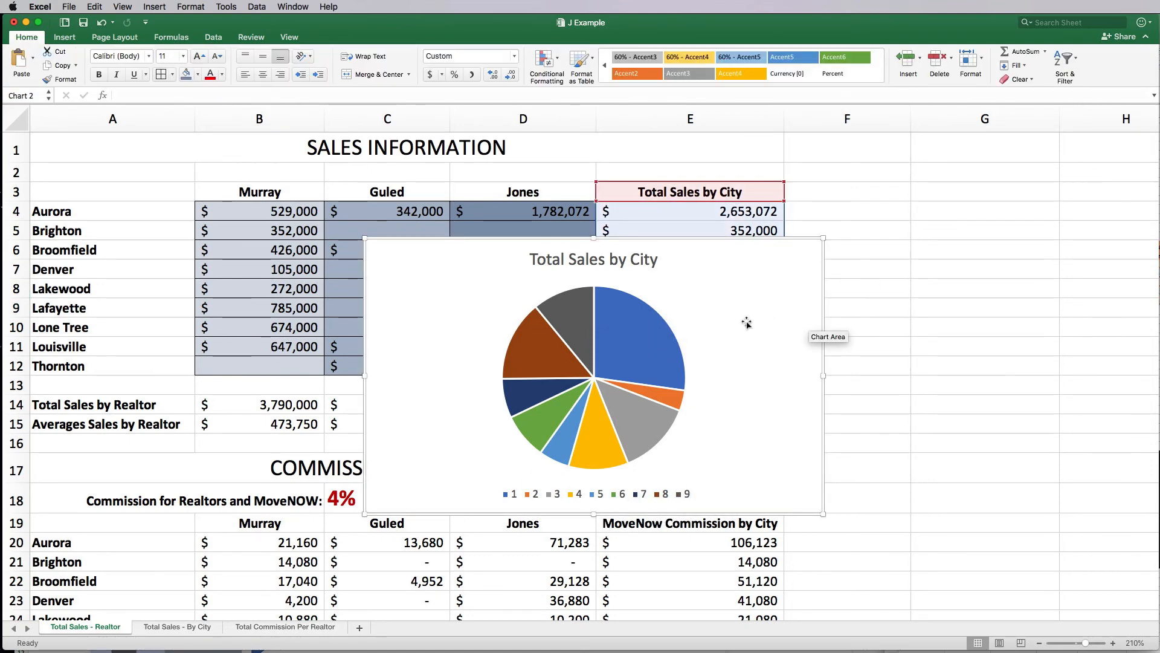
pyautogui.press('Delete')
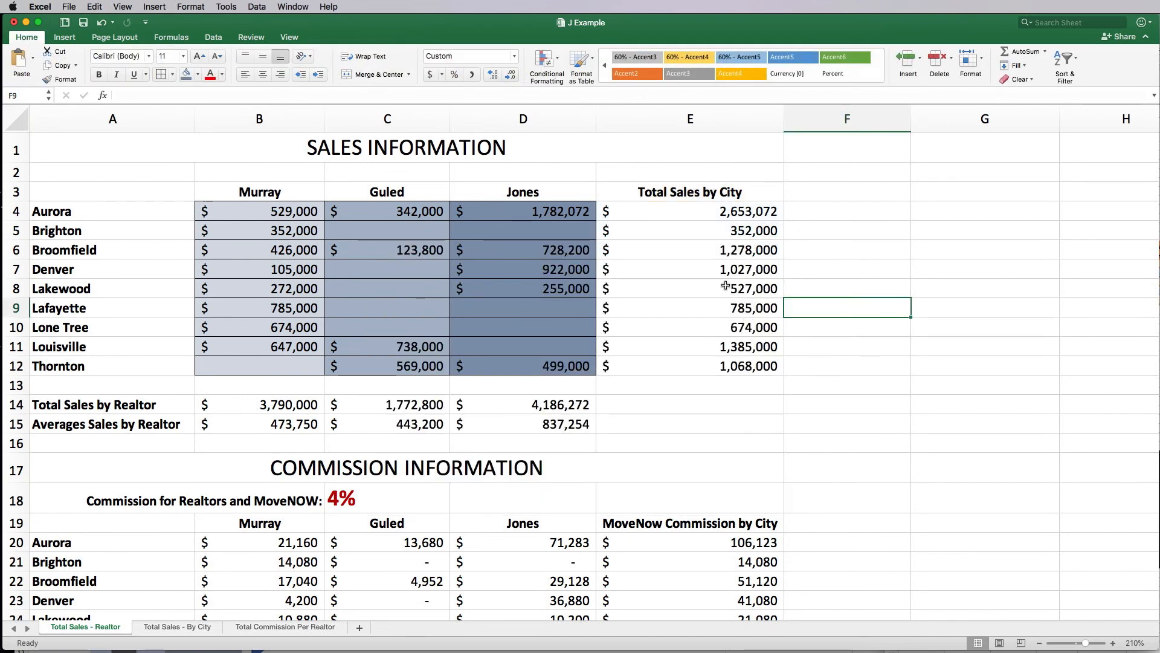
# Step: Insert a 3-D pie chart of city names and totals, then remove it again
pyautogui.moveTo(658, 189); pyautogui.dragTo(733, 362)
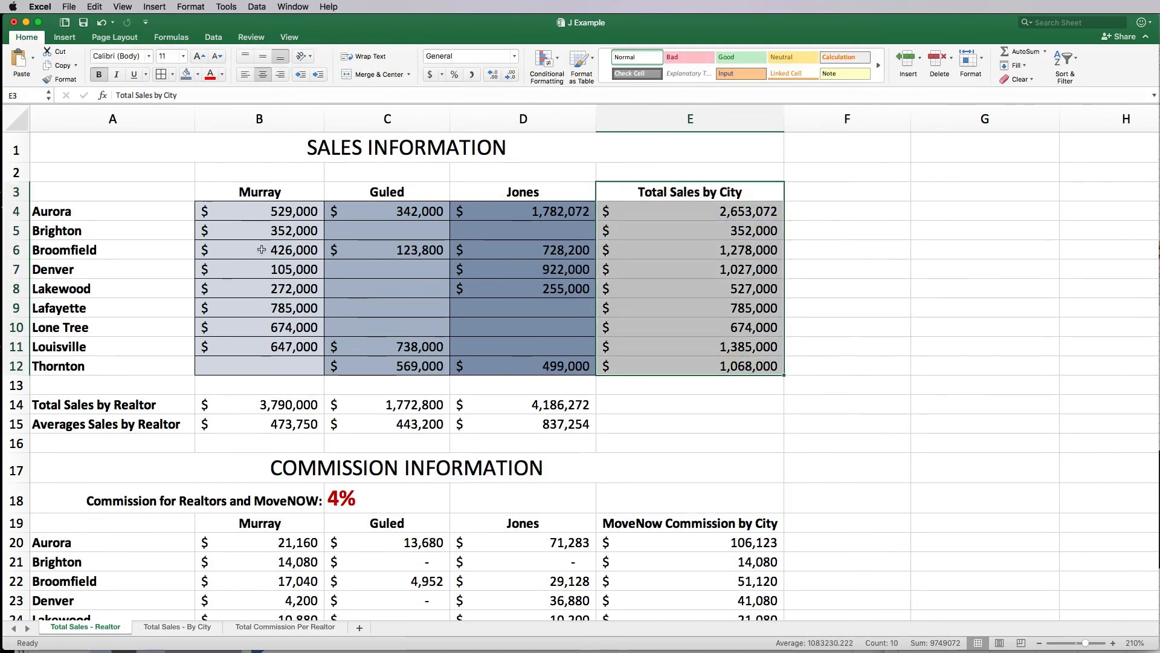
pyautogui.moveTo(148, 210); pyautogui.dragTo(147, 362)
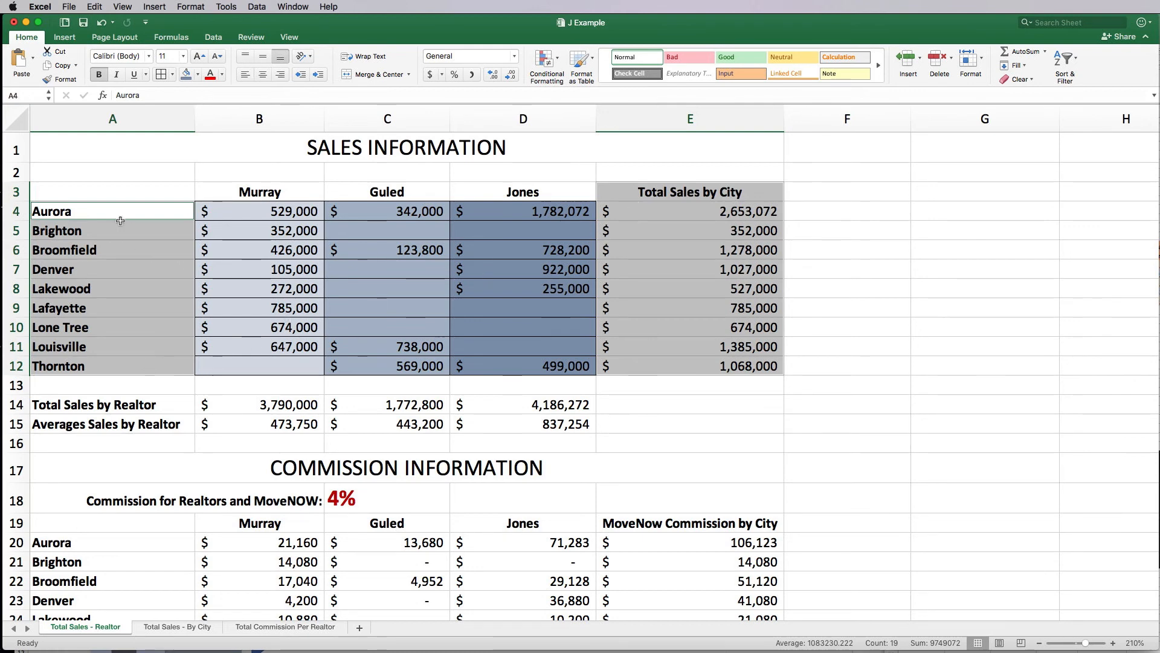
pyautogui.click(64, 37)
pyautogui.click(448, 79)
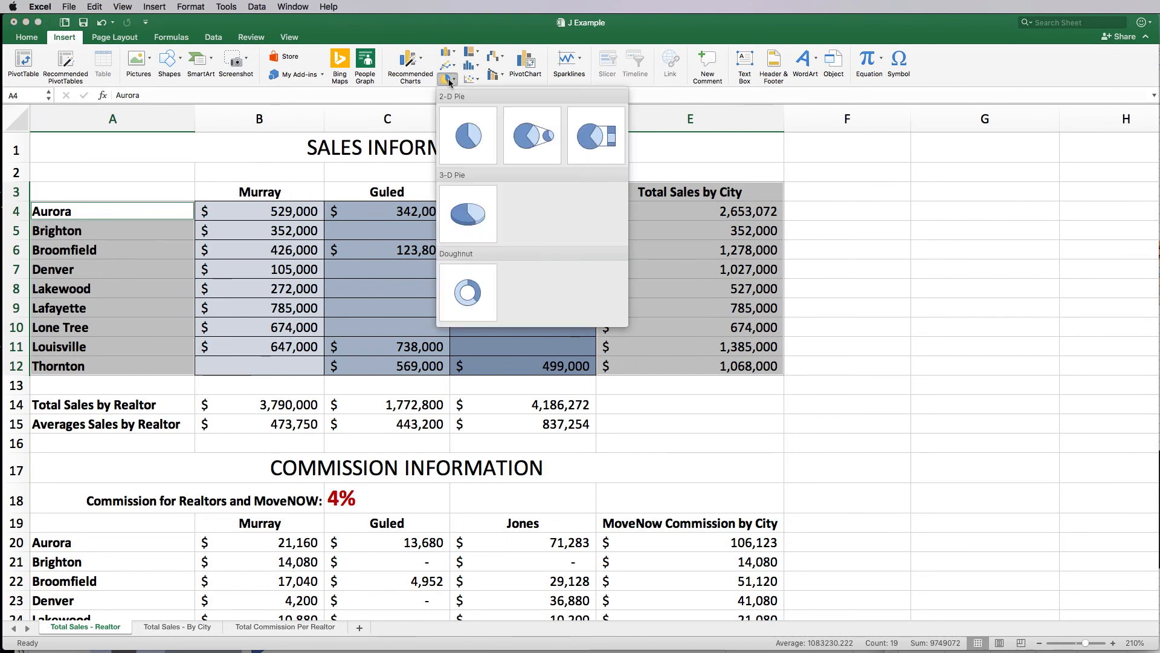
pyautogui.click(477, 214)
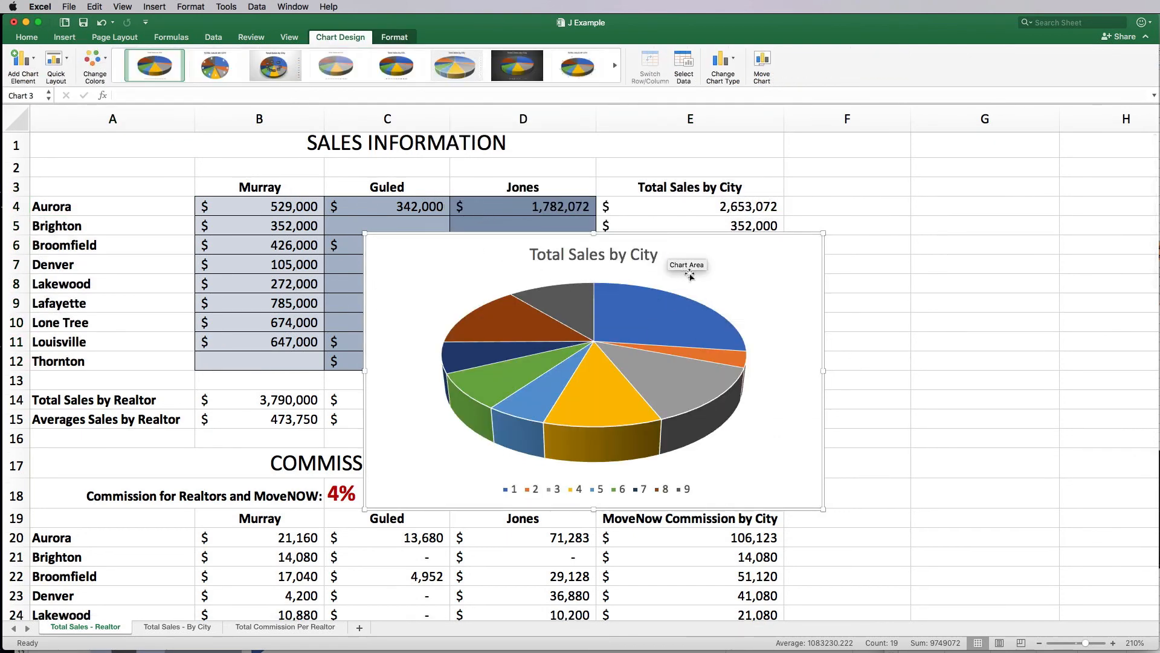
pyautogui.press('Delete')
pyautogui.click(677, 434)
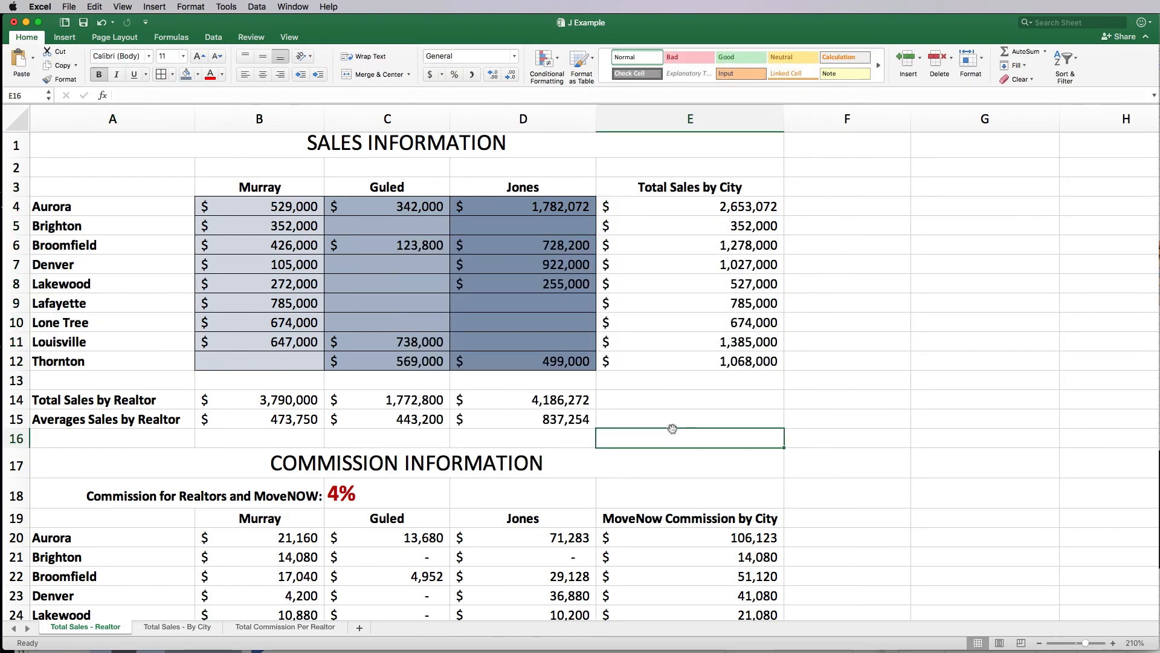
# Step: Insert a 2-D pie of city names A4:A12 against totals E4:E12 and open Move Chart
pyautogui.moveTo(132, 205); pyautogui.dragTo(135, 358)
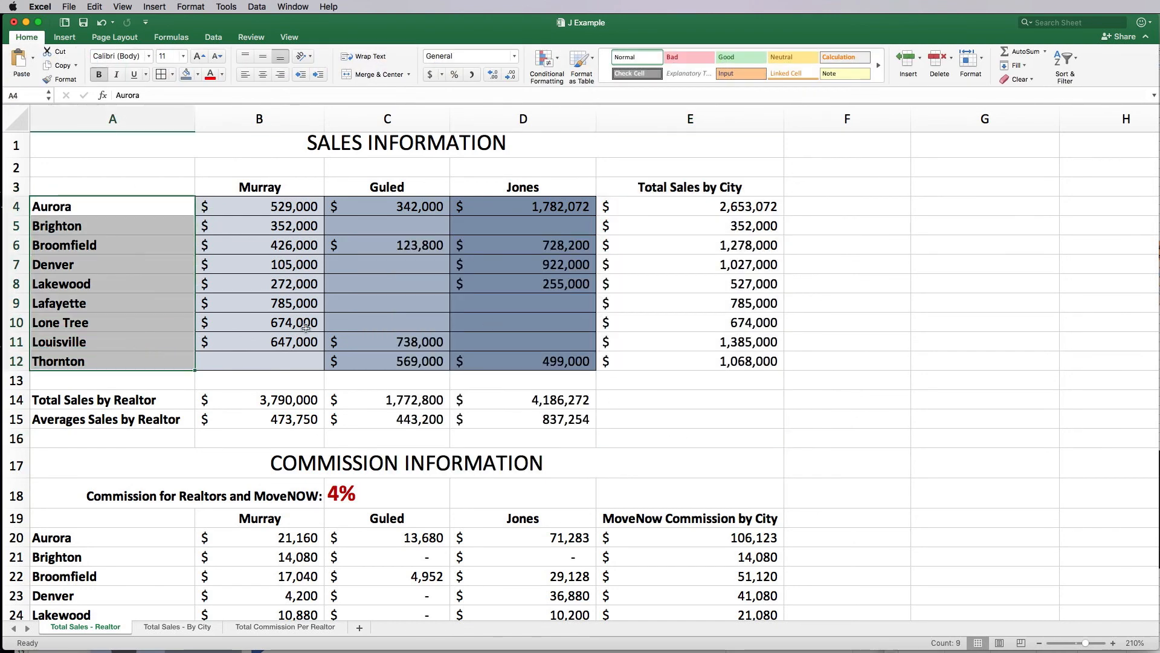
pyautogui.click(694, 380)
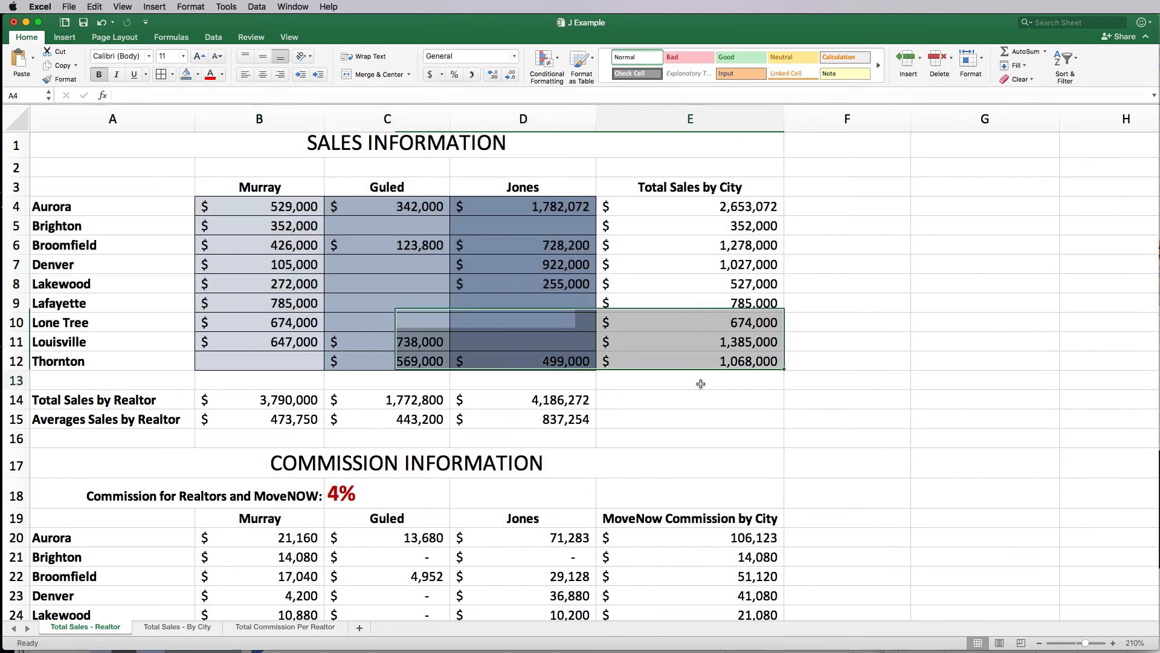
pyautogui.moveTo(101, 214); pyautogui.dragTo(110, 361)
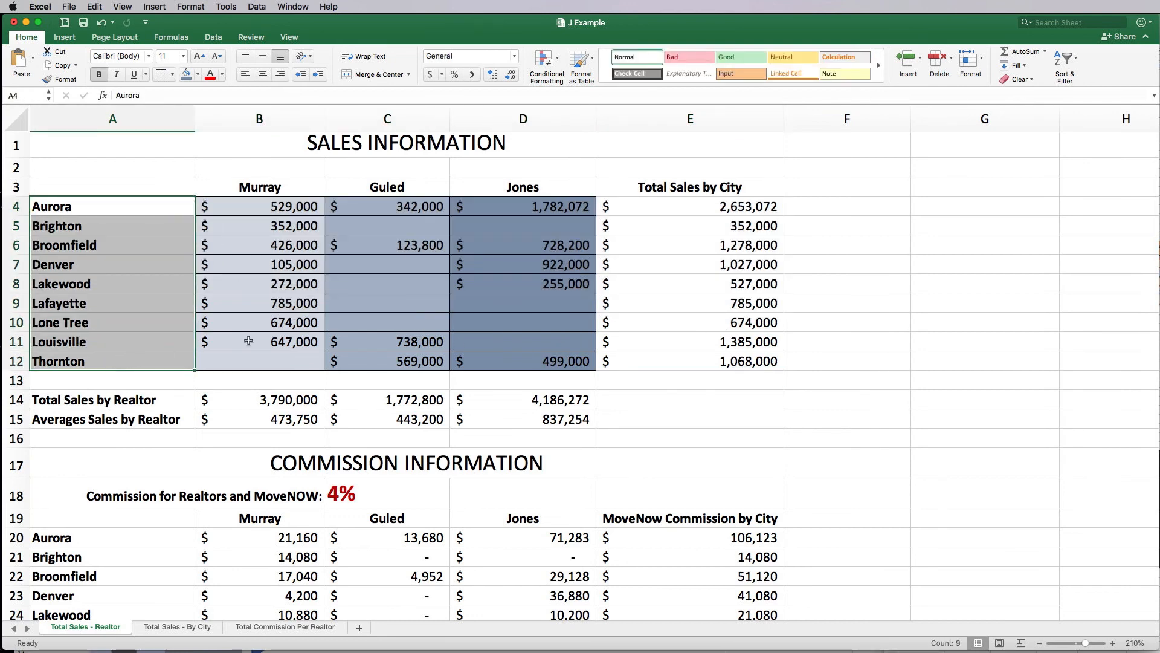
pyautogui.moveTo(658, 207); pyautogui.dragTo(661, 362)
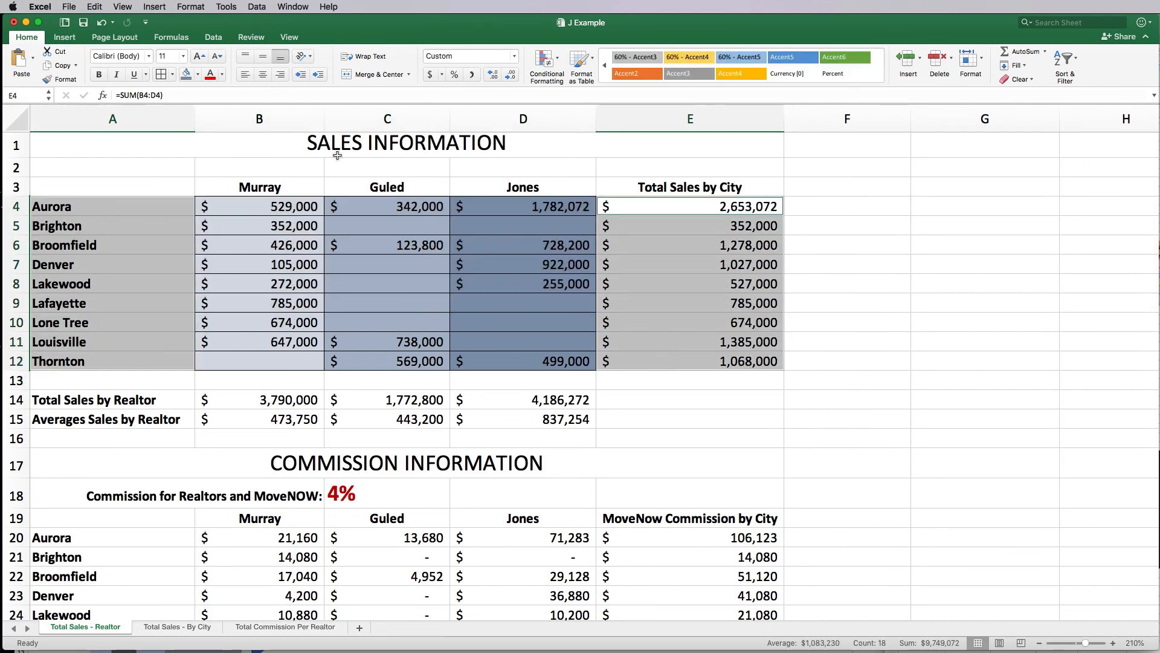
pyautogui.click(71, 38)
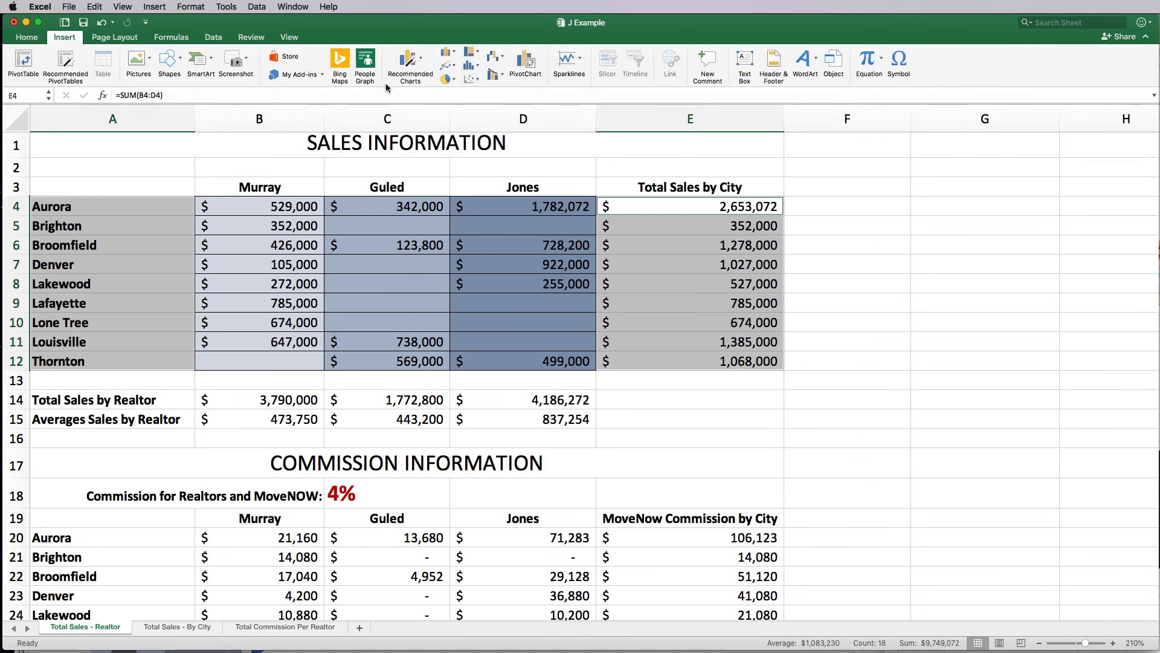
pyautogui.click(448, 78)
pyautogui.click(471, 143)
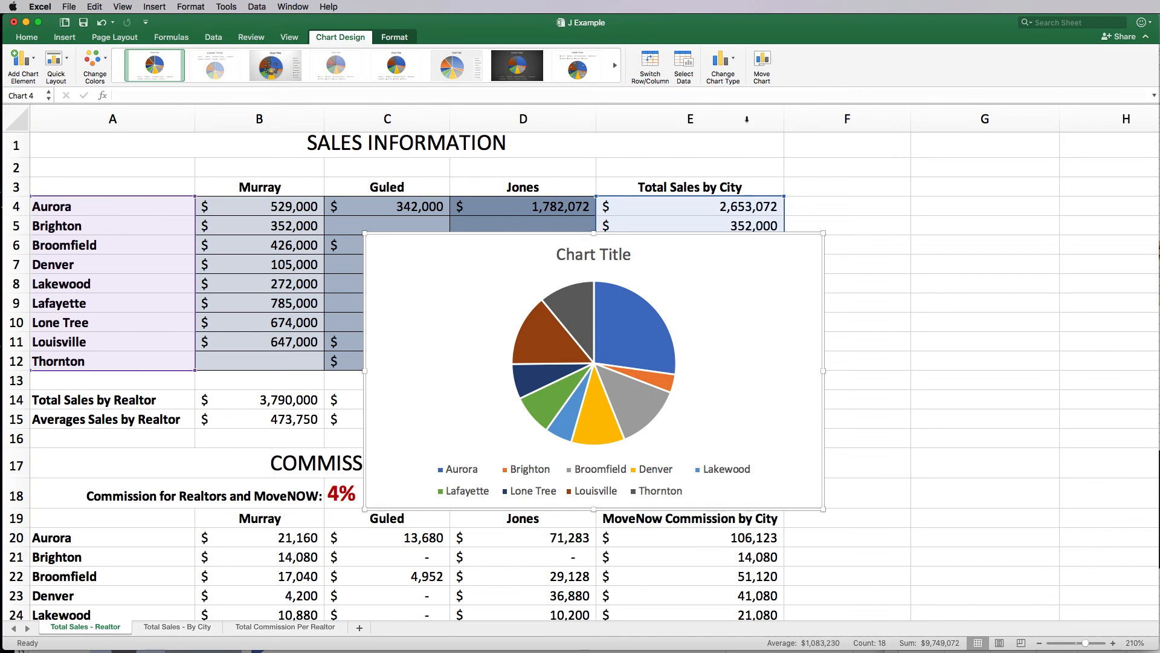
pyautogui.click(765, 63)
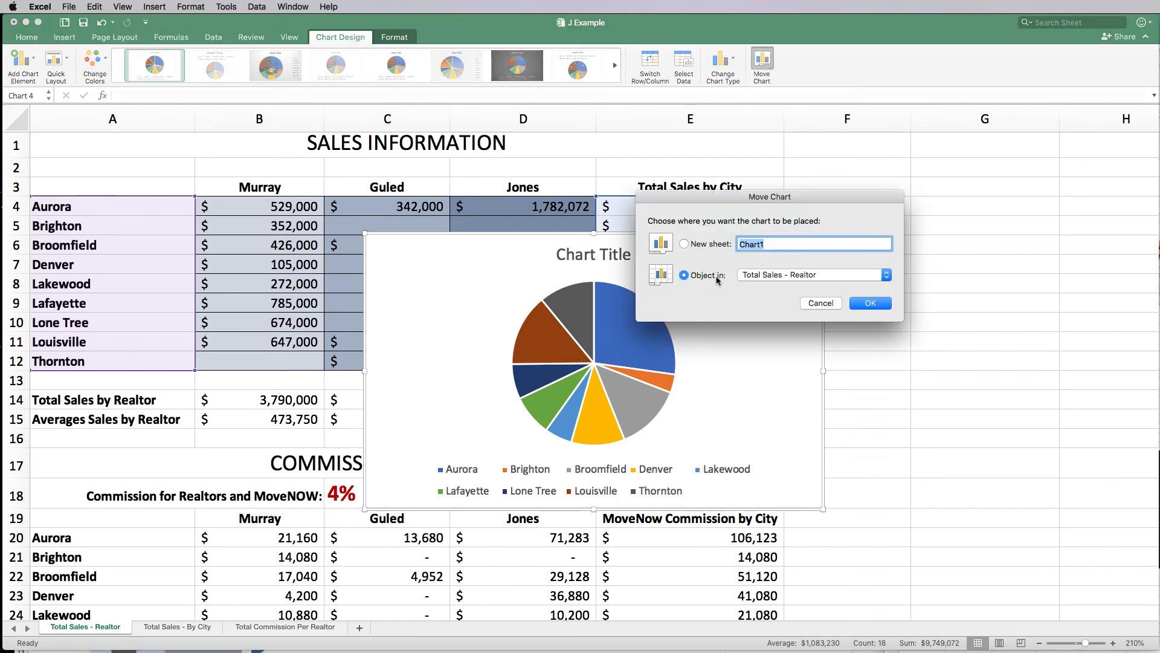
# Step: Move the chart to a new sheet named TOTAL SALES BY CITY and select its pie series
pyautogui.click(767, 275)
pyautogui.click(711, 299)
pyautogui.write('TOTAL SALES BY CITY')
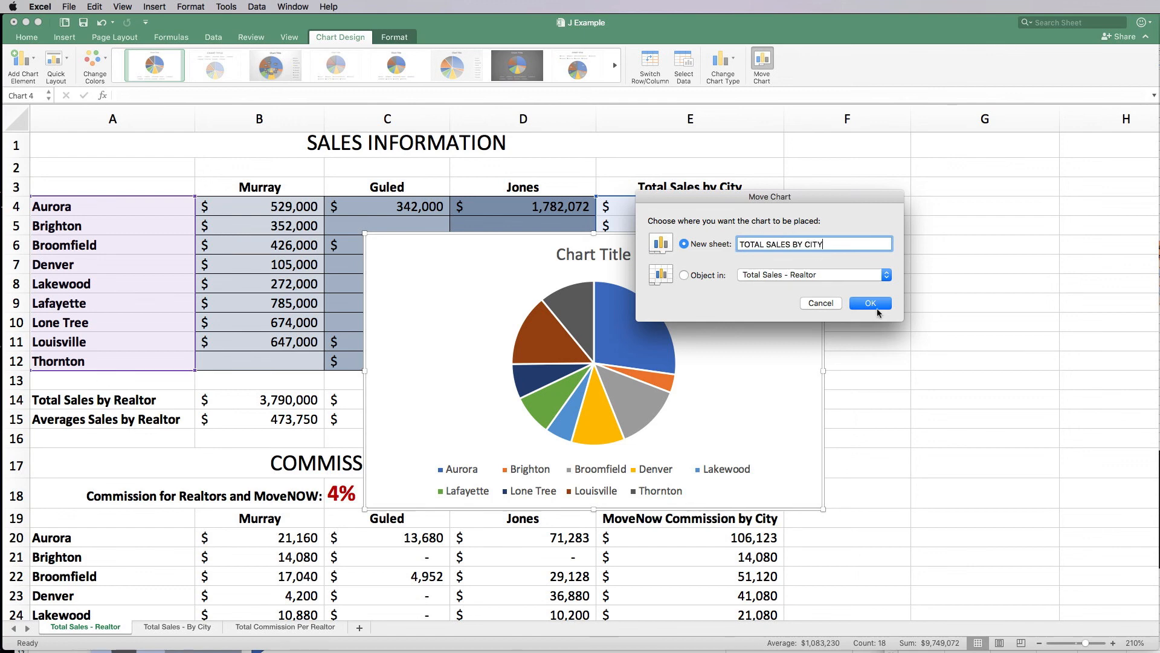
pyautogui.click(871, 303)
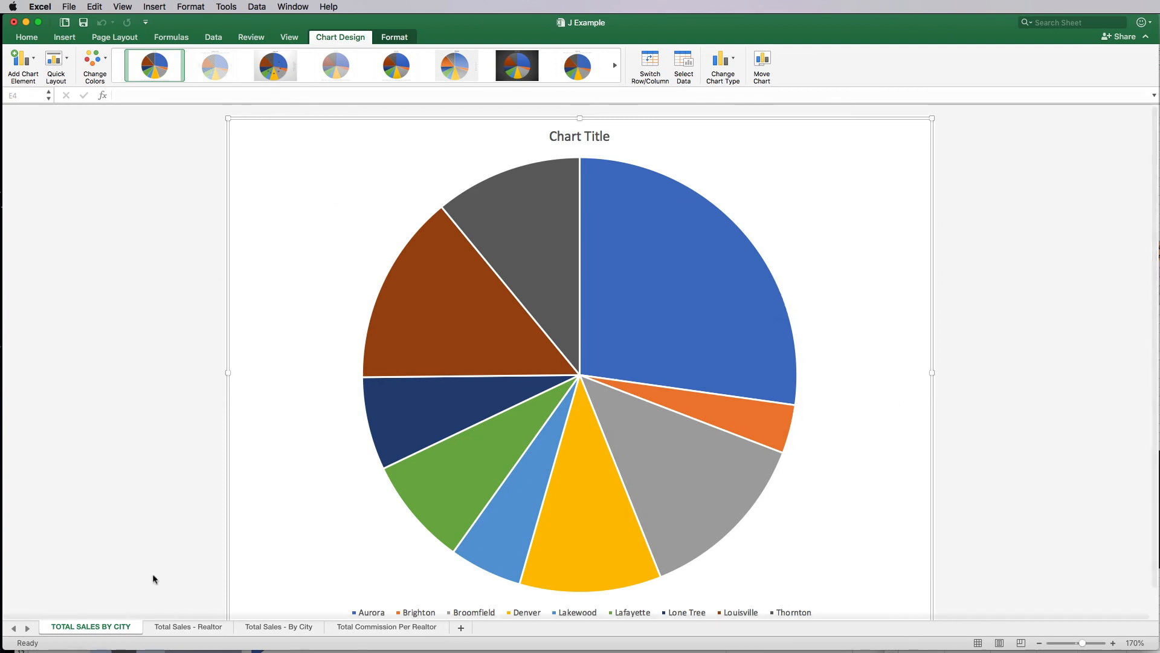
pyautogui.scroll(-1, 776, 403)
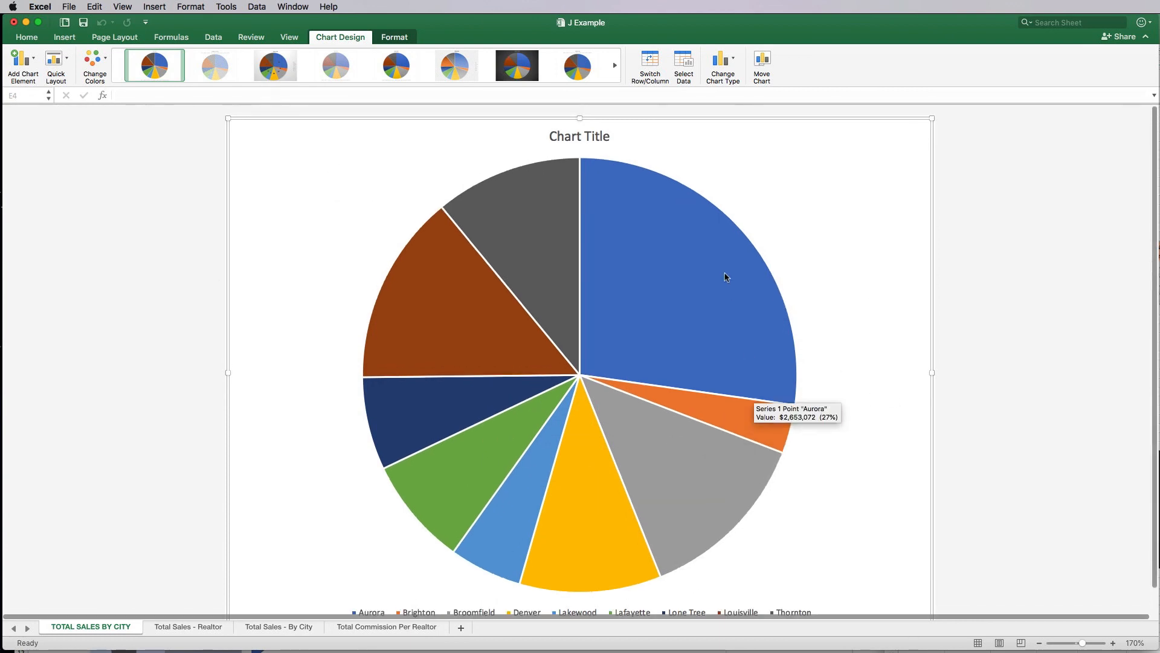
pyautogui.click(406, 187)
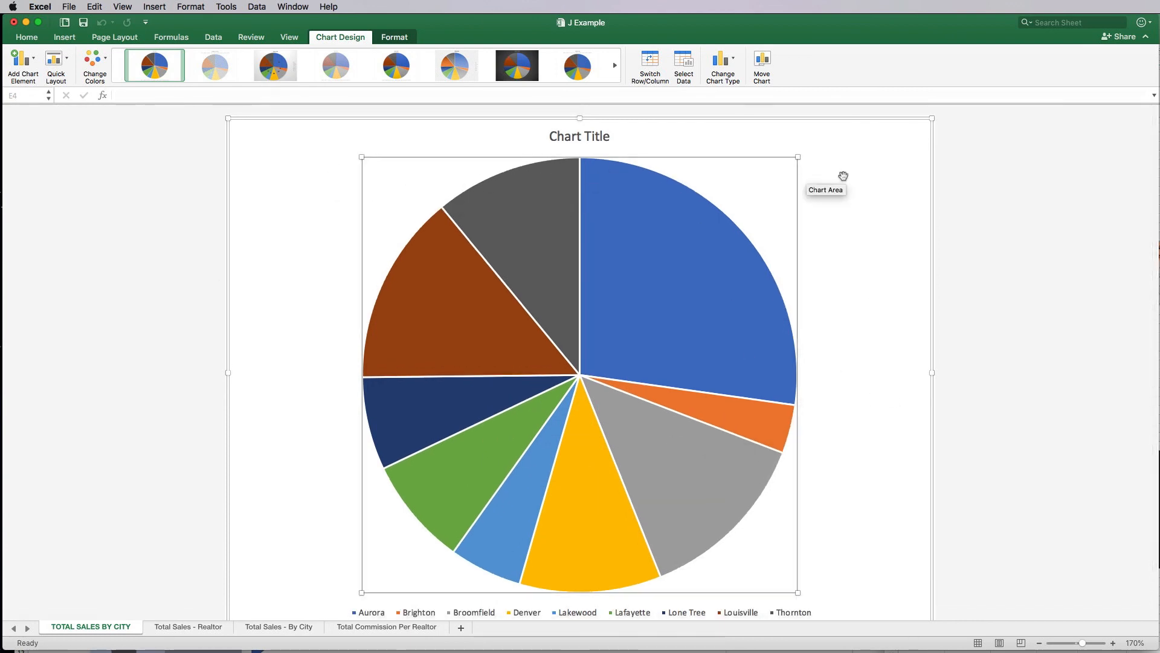
pyautogui.click(646, 232)
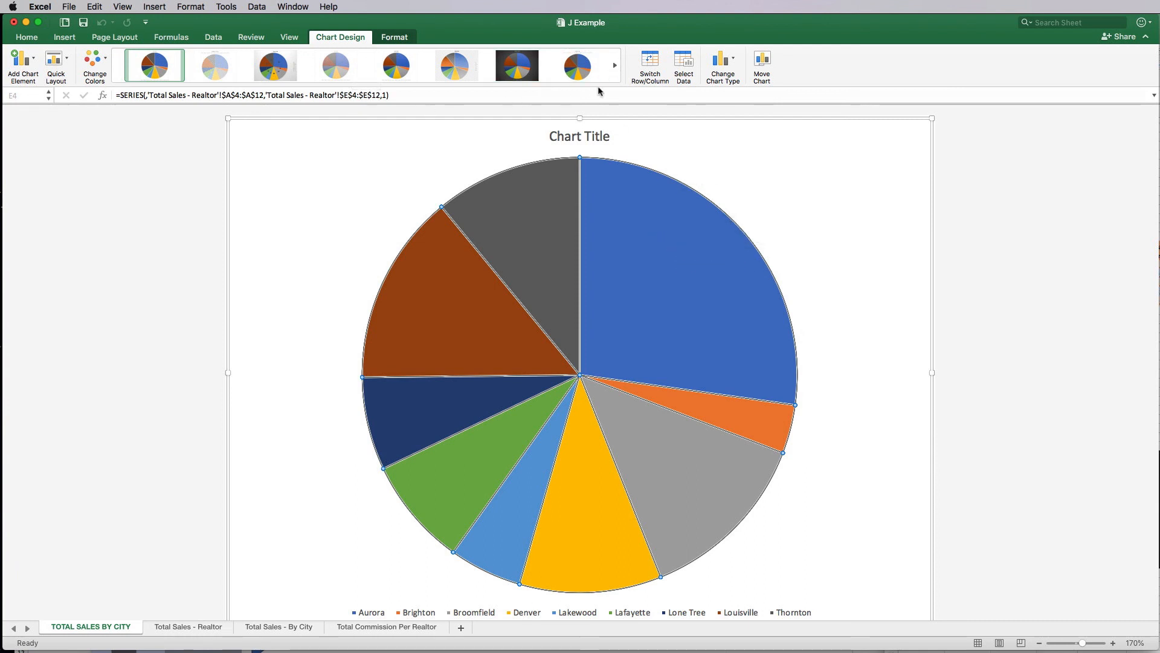
# Step: Apply the chart style with percentage slice labels and a top legend, then open Format Data Labels
pyautogui.click(617, 69)
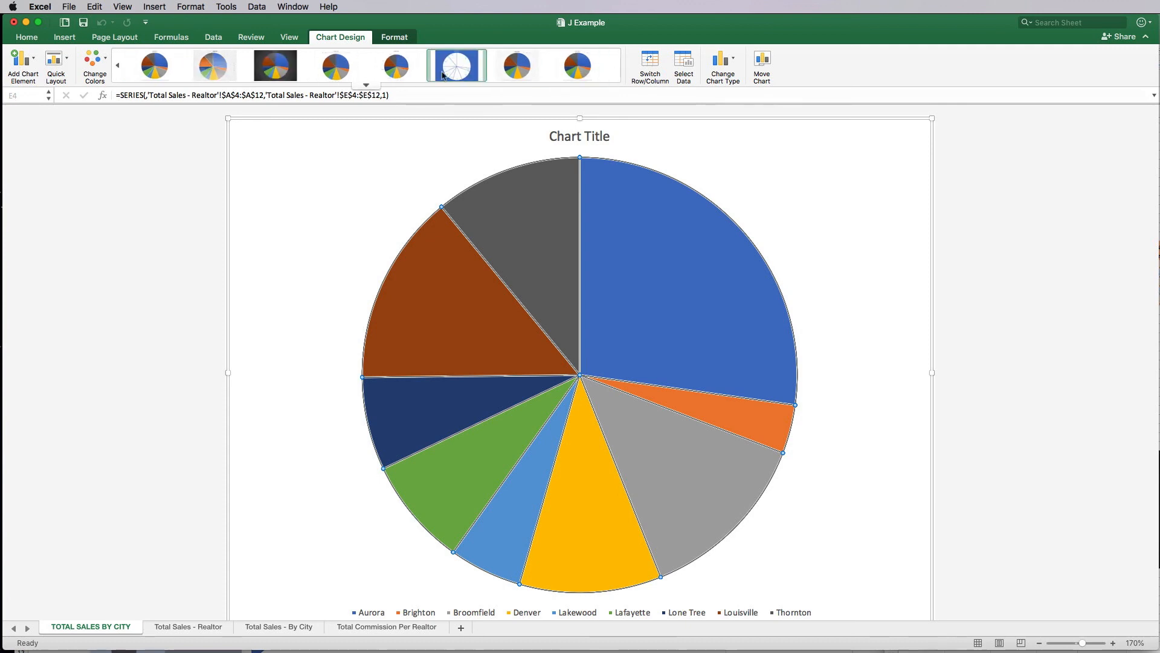
pyautogui.click(342, 76)
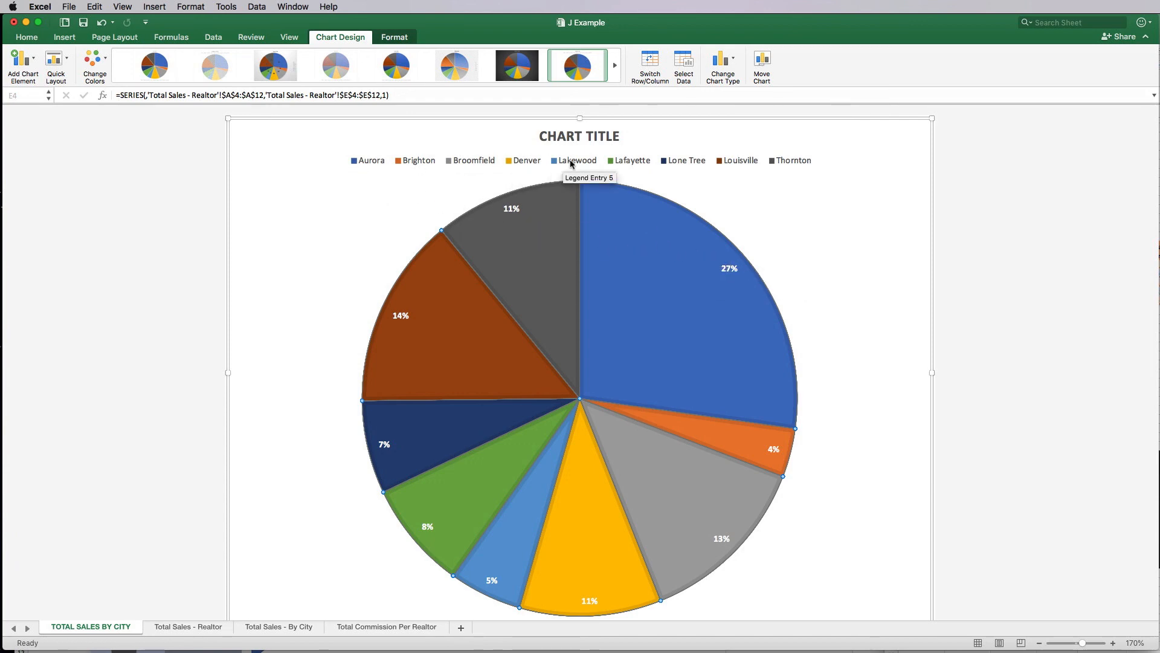
pyautogui.rightClick(659, 266)
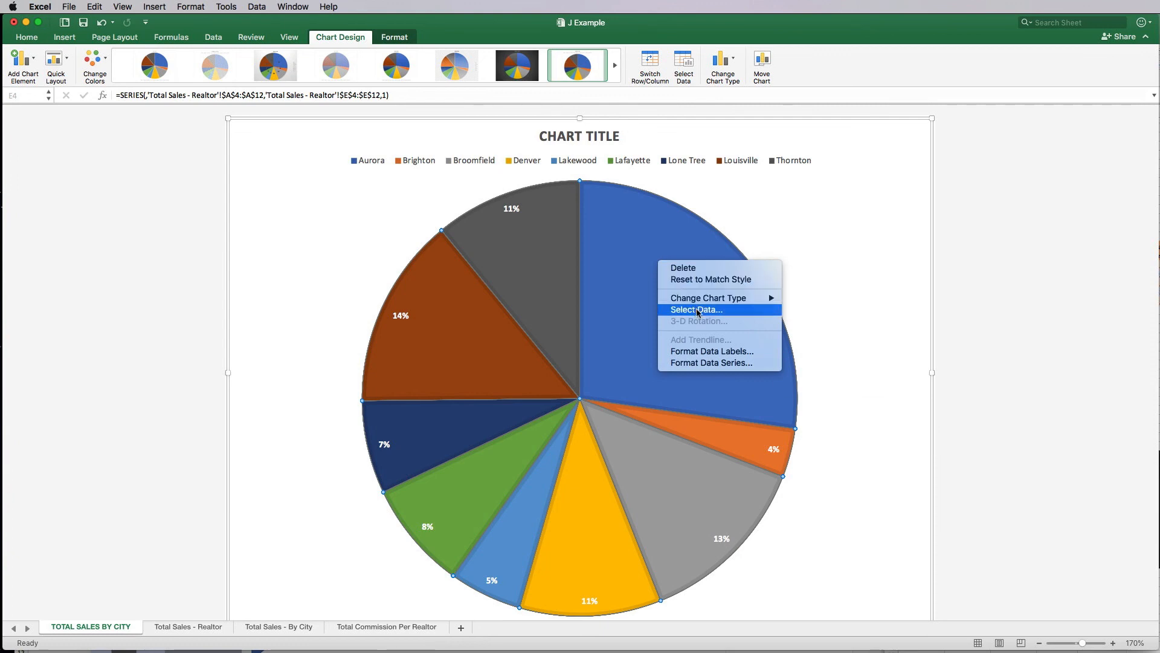
pyautogui.click(713, 353)
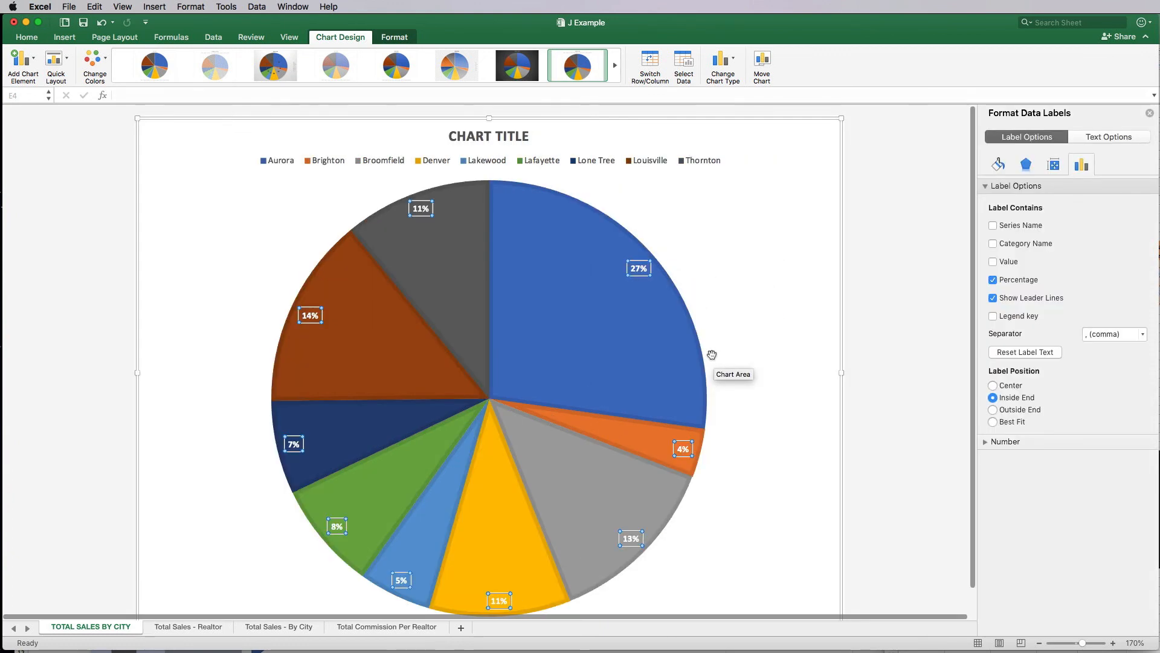
# Step: Add city names to the slice percentage labels, then go back to the Total Sales - Realtor sheet at C14
pyautogui.click(1004, 244)
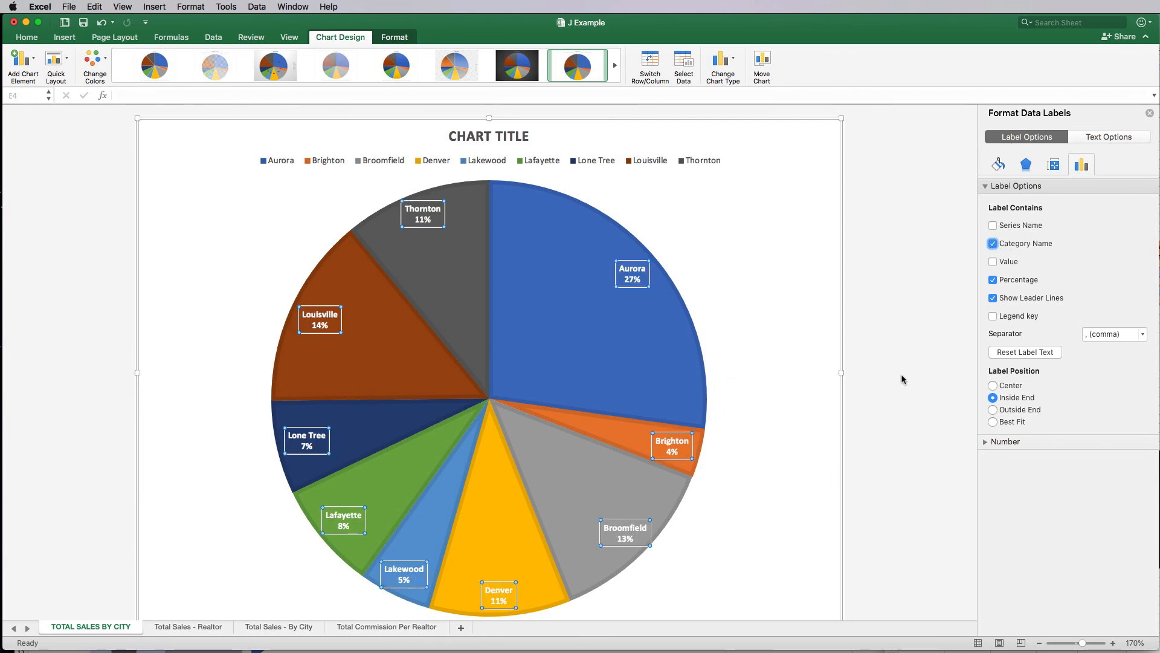
pyautogui.click(860, 326)
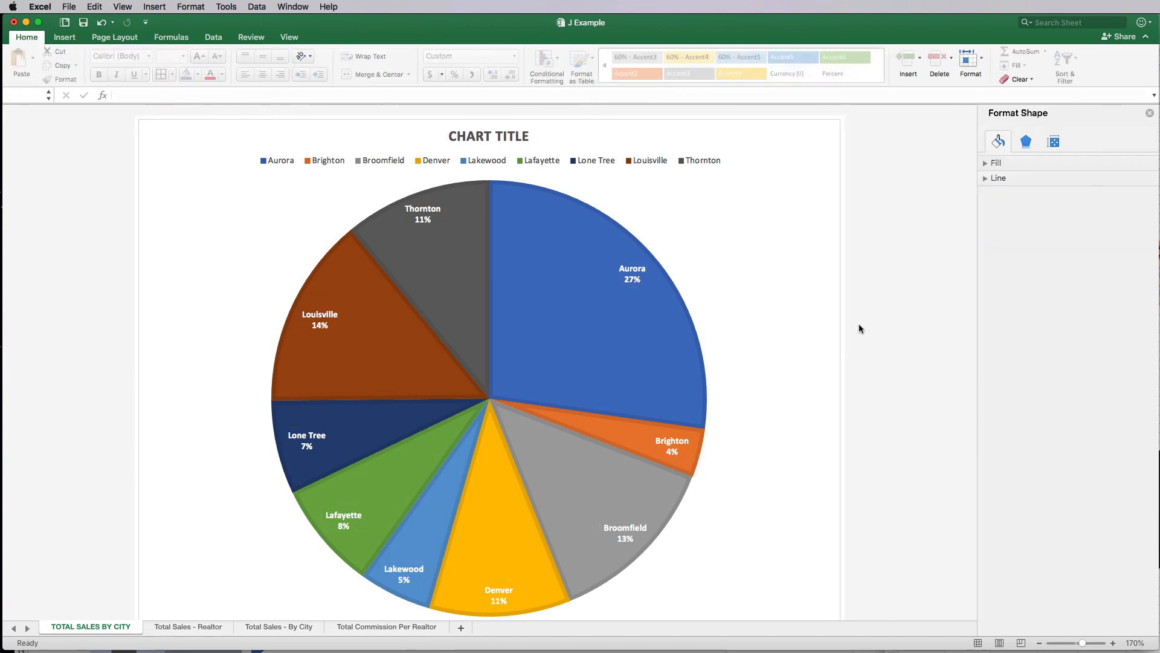
pyautogui.click(171, 627)
pyautogui.click(435, 405)
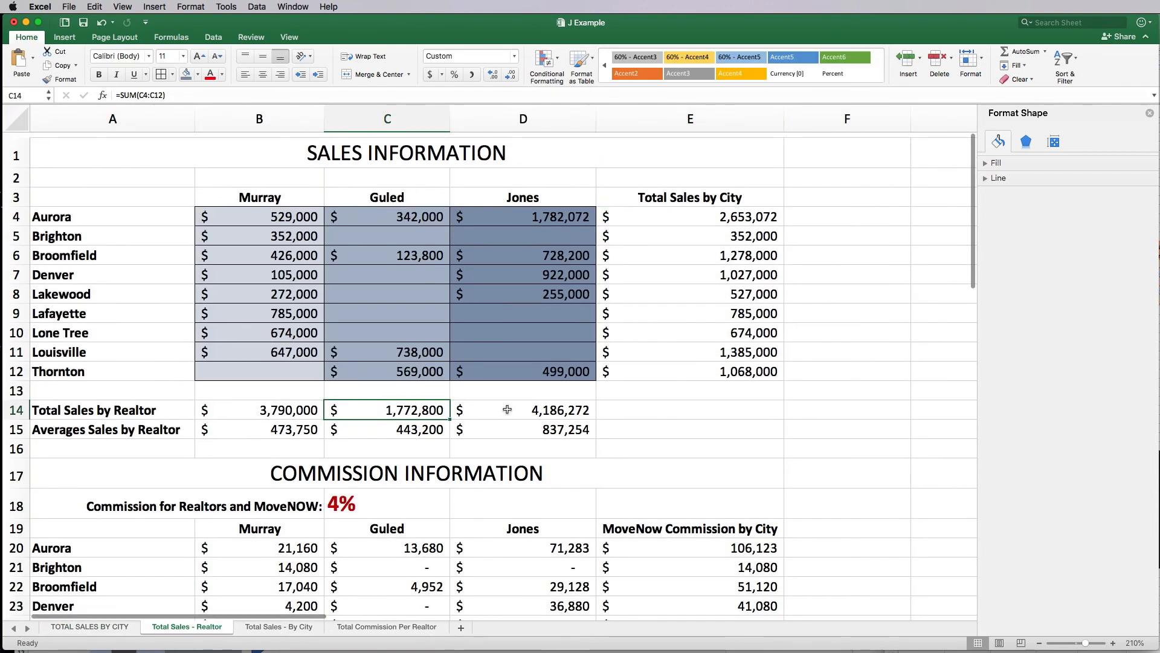
pyautogui.scroll(-7, 507, 411)
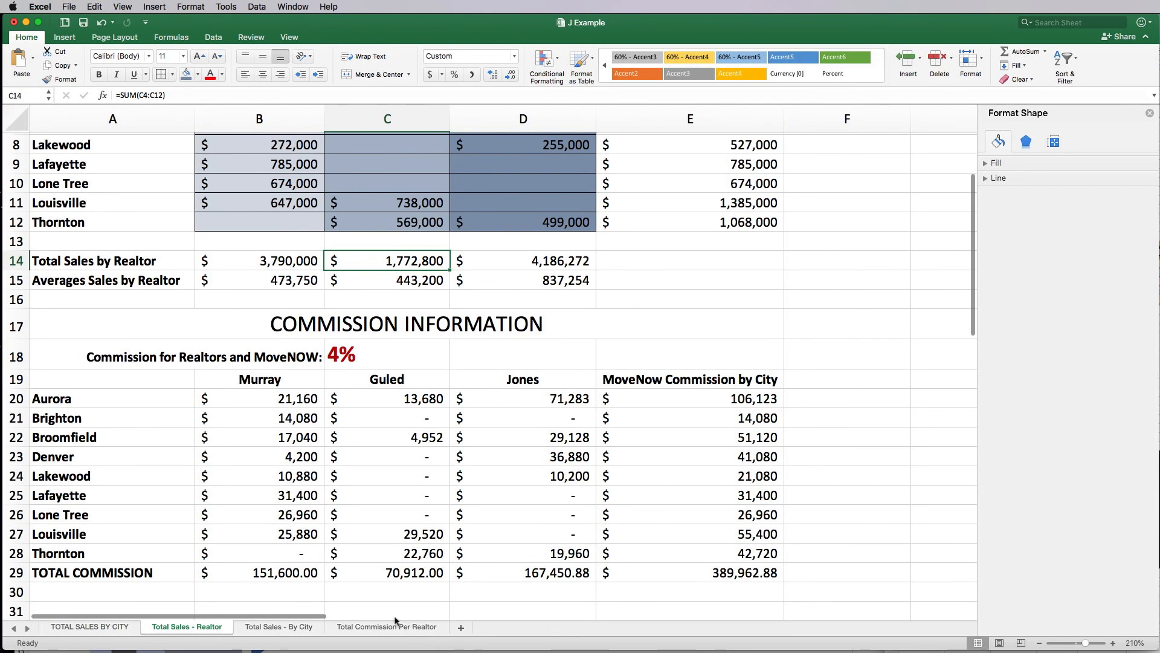
pyautogui.scroll(7, 449, 368)
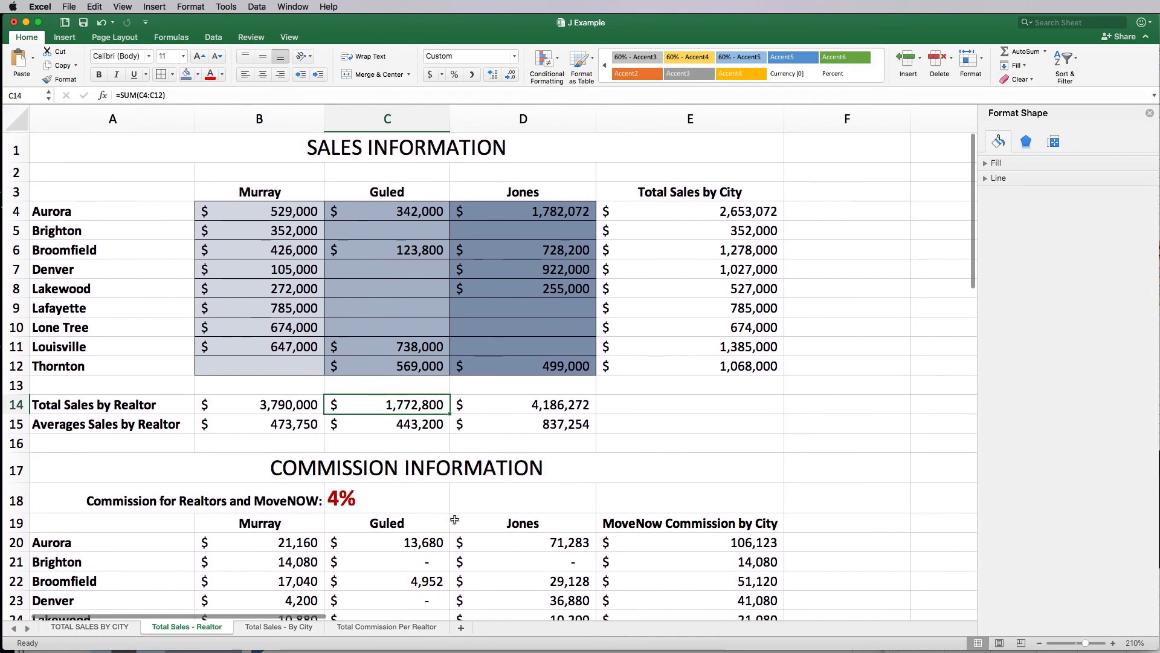